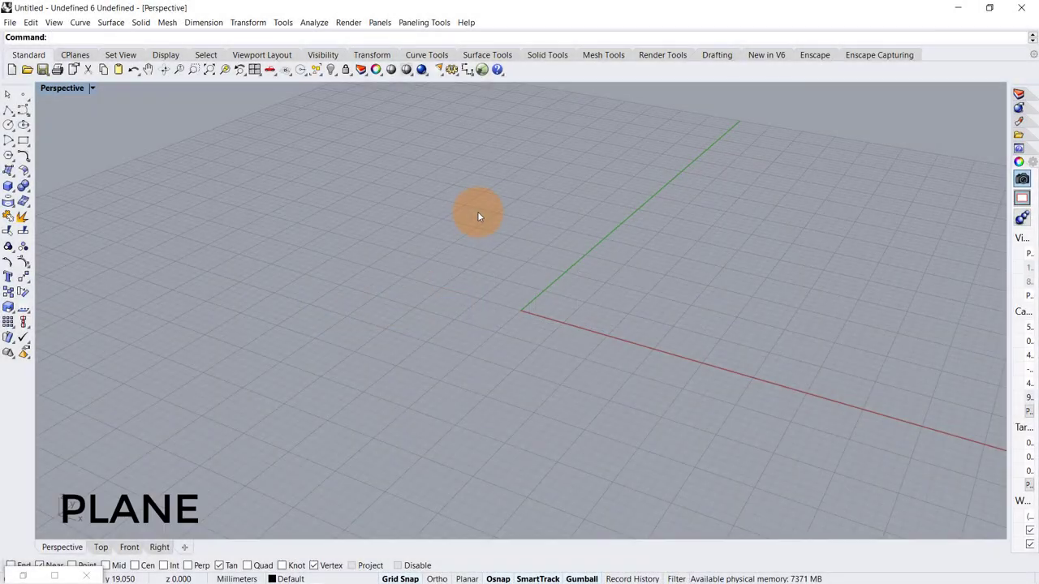
Step: Create a rectangular plane surface from the grid origin to an opposite corner in the positive X and Y directions
type("an")
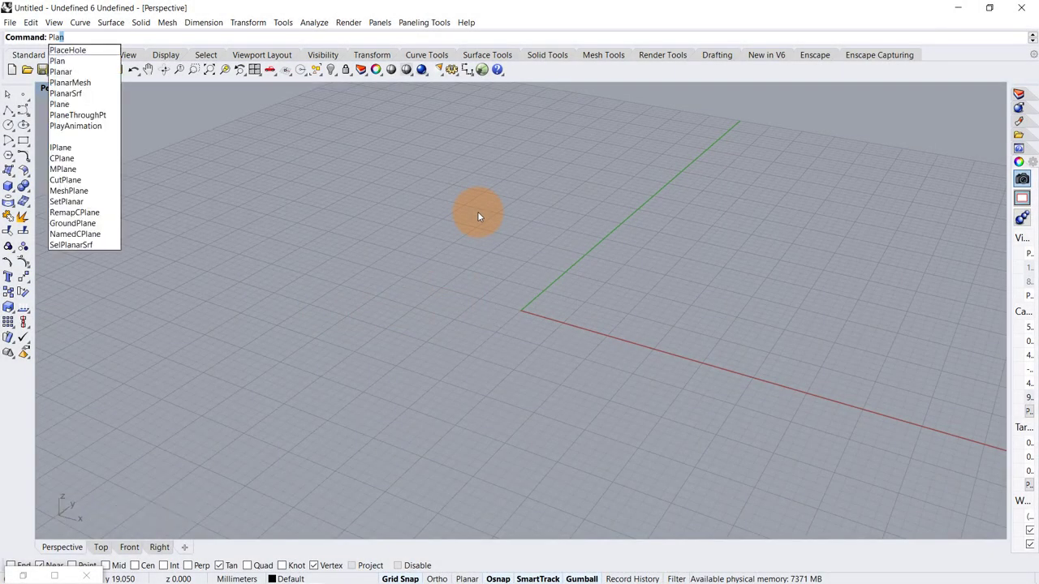
type("e")
key("Return")
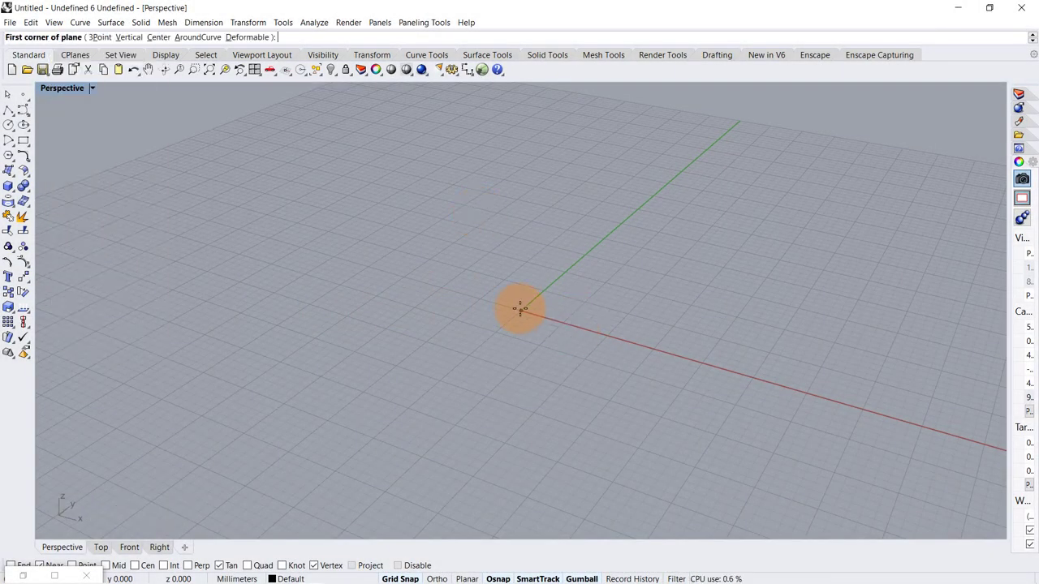
scroll(524, 297, "down", 3)
scroll(596, 226, "down", 4)
scroll(876, 220, "up", 2)
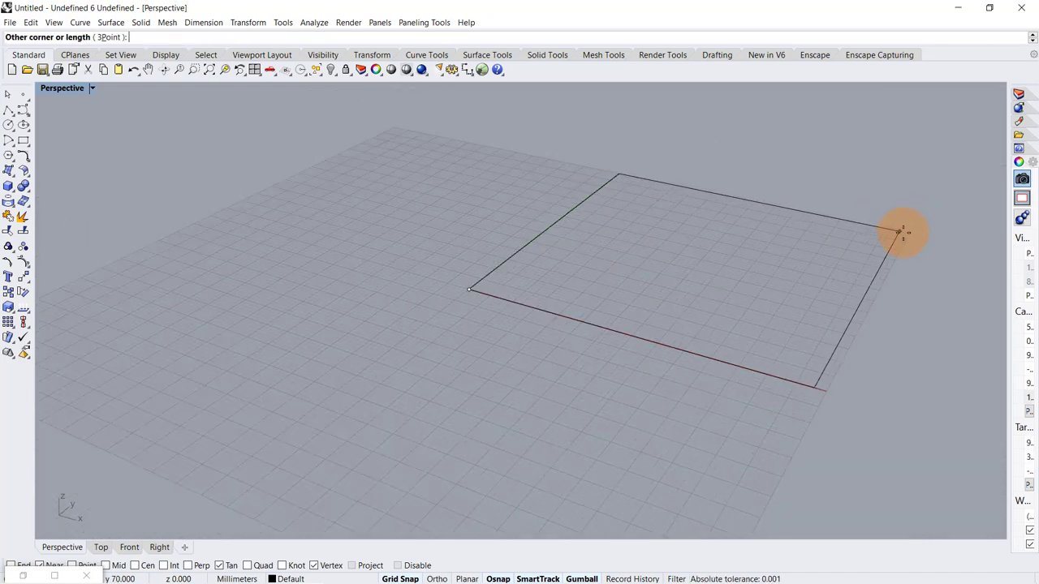
left_click(908, 232)
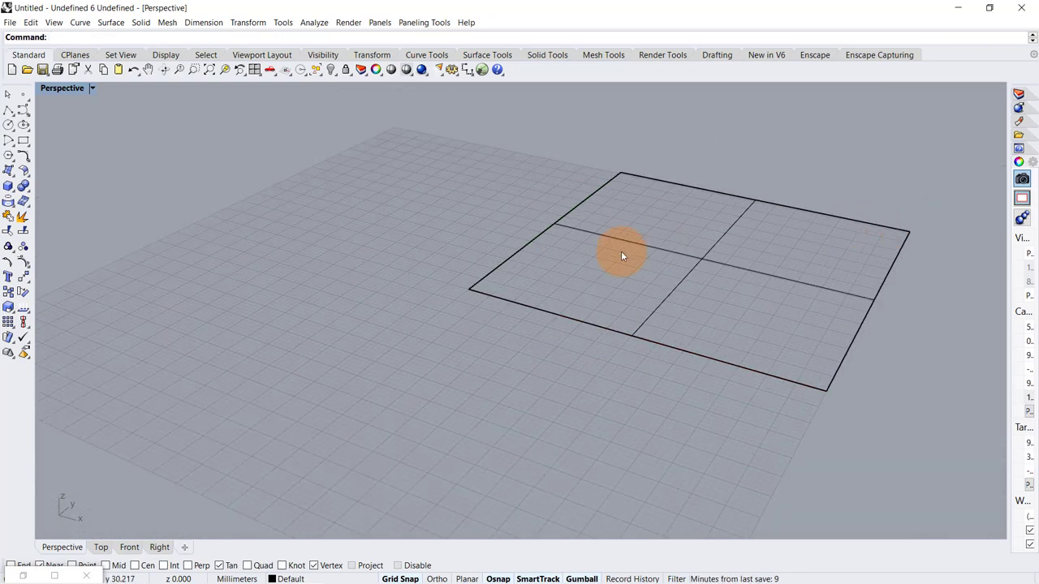
Step: Open Grasshopper and add a Surface parameter that references the plane in the Rhino viewport
key("Return")
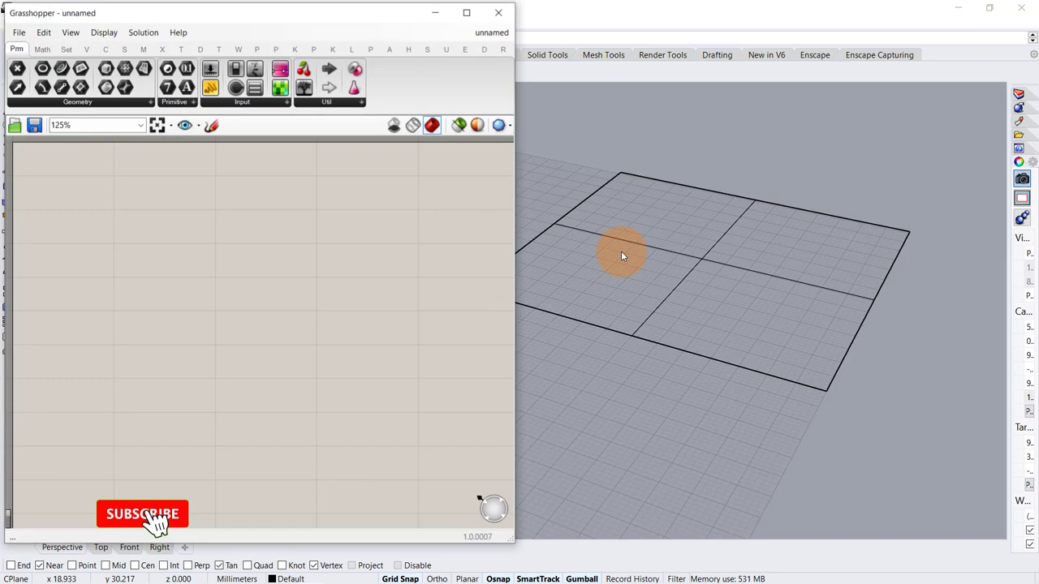
double_click(113, 212)
type("srf")
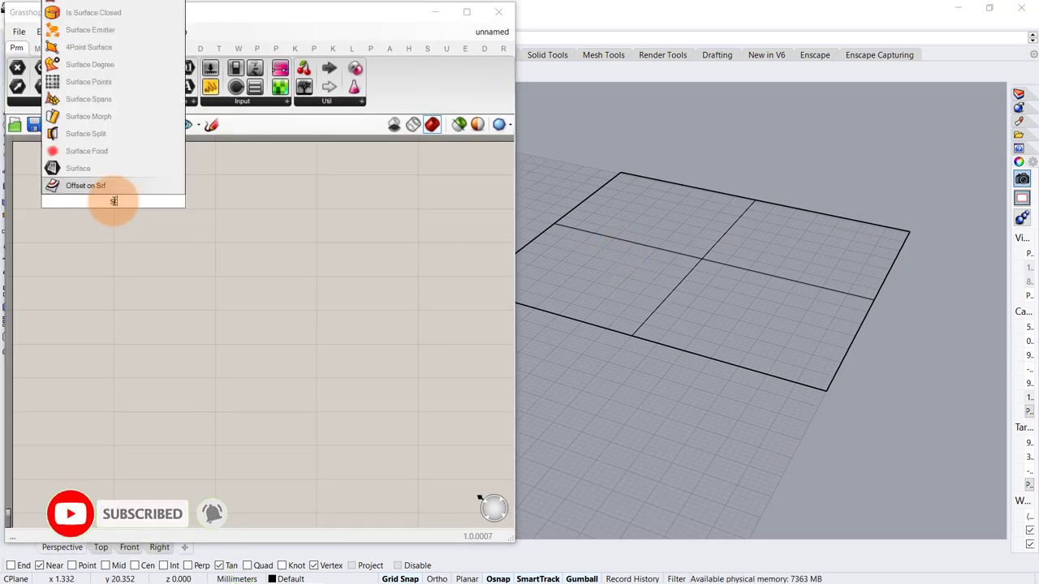
left_click(111, 176)
right_click(112, 200)
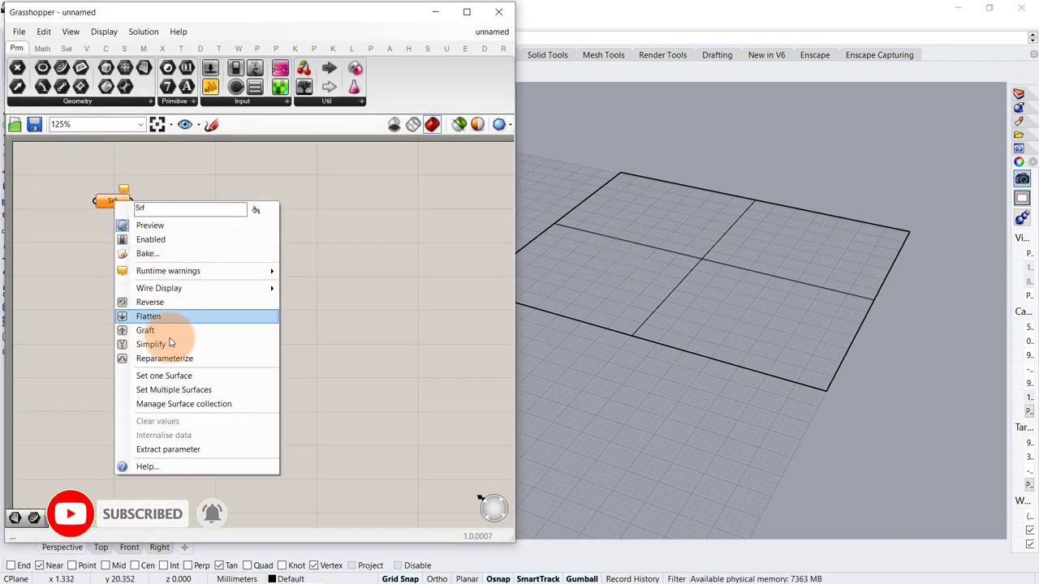
left_click(171, 377)
left_click(705, 262)
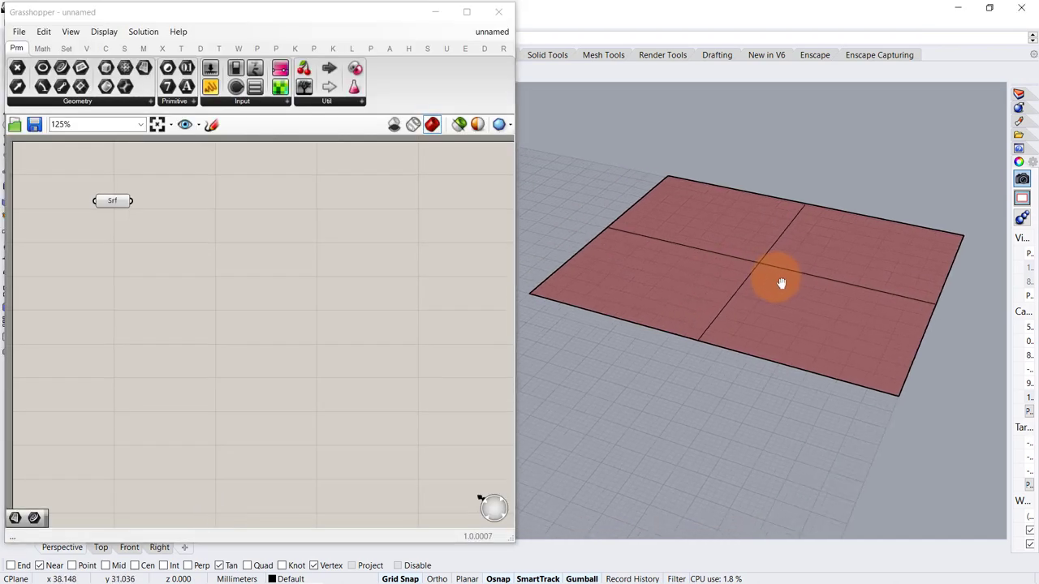
Step: Add a Diamond Panels component and feed the Surface parameter into its Srf input
scroll(114, 240, "up", 1)
double_click(246, 245)
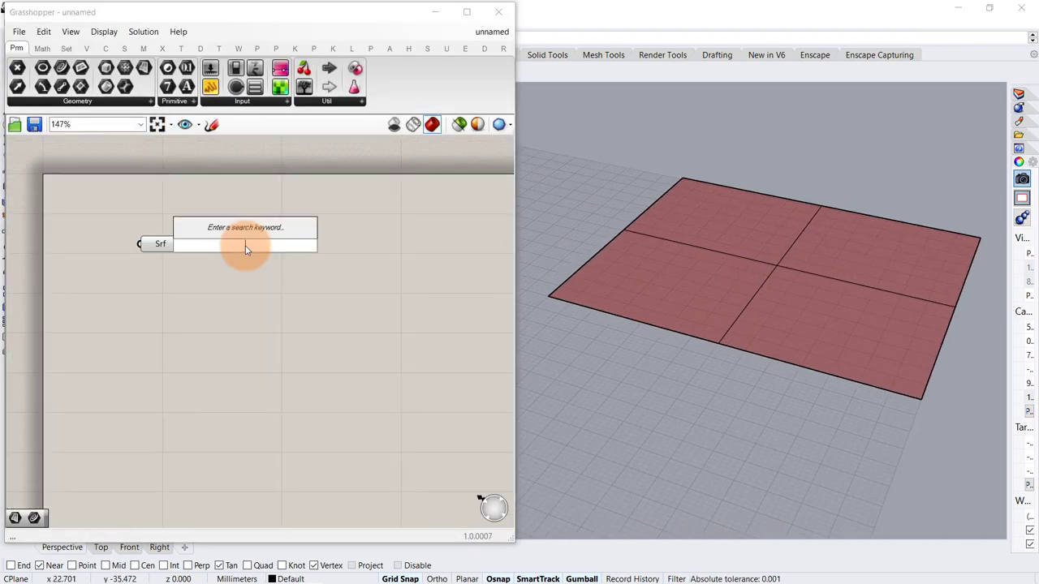
type("dia")
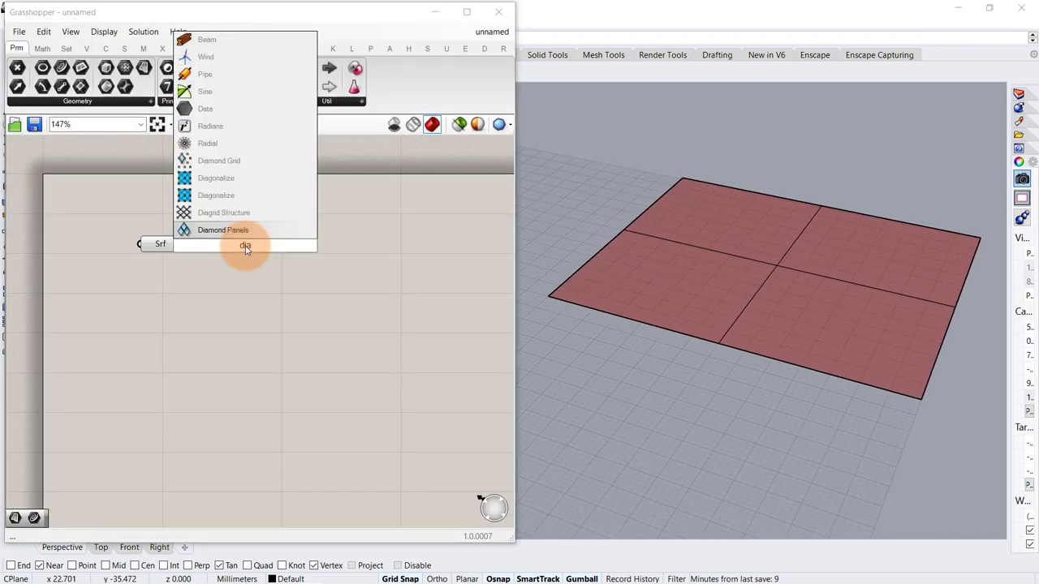
left_click(246, 231)
left_click_drag(181, 244, 250, 275)
left_click(139, 284)
scroll(95, 268, "up", 1)
right_click_drag(764, 328, 721, 301)
left_click(124, 301)
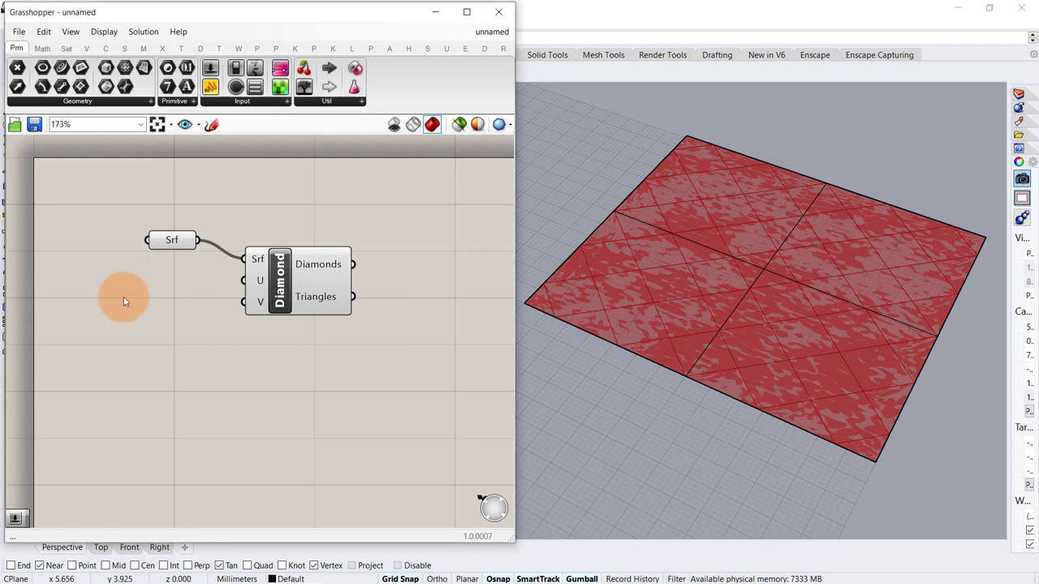
Step: Connect a number slider set to 15 to each of the diamond panels' U and V inputs
double_click(138, 296)
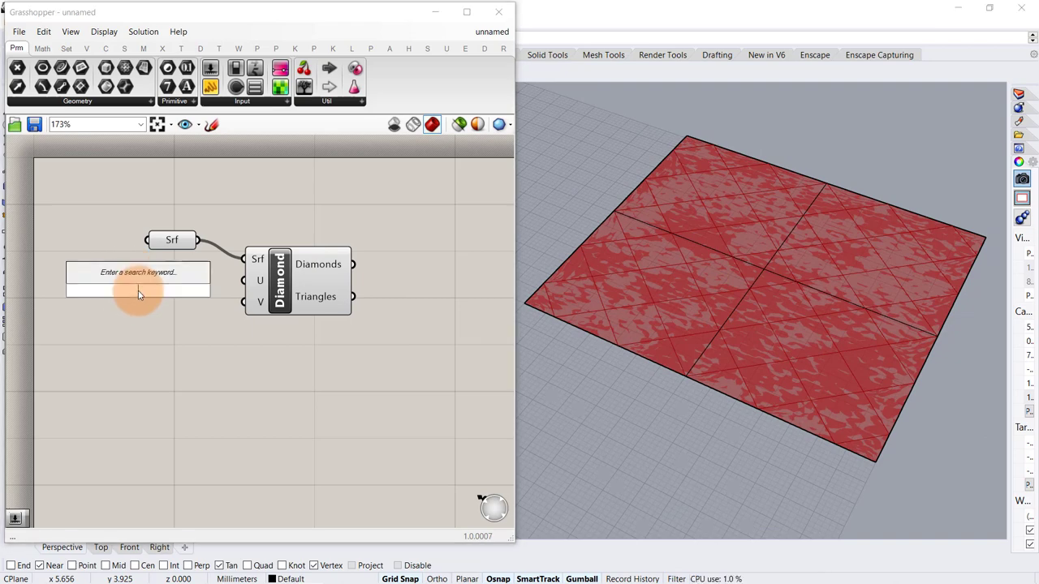
key("Return")
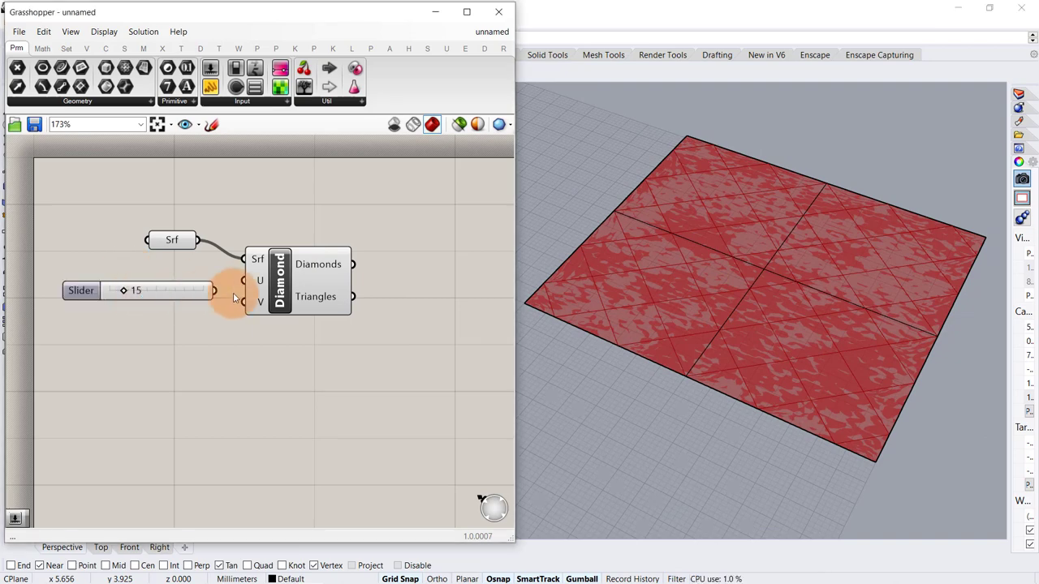
left_click_drag(226, 297, 263, 288)
key("ctrl+c")
key("ctrl+v")
left_click(421, 306)
Step: Add a Deconstruct Brep component fed by the Diamonds output and place it above the diamond panel component
right_click_drag(421, 306, 359, 303)
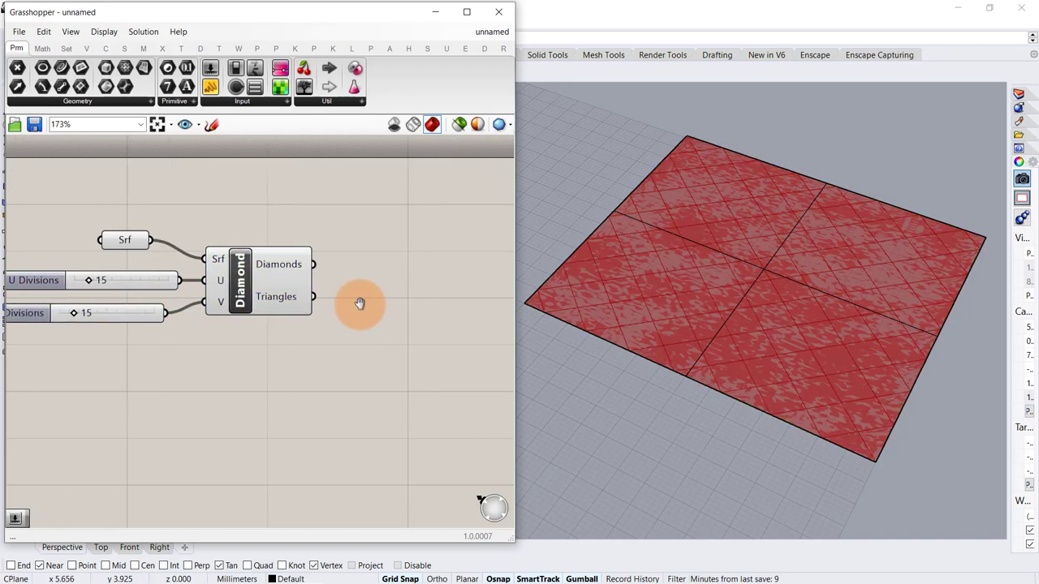
double_click(361, 258)
type("deb")
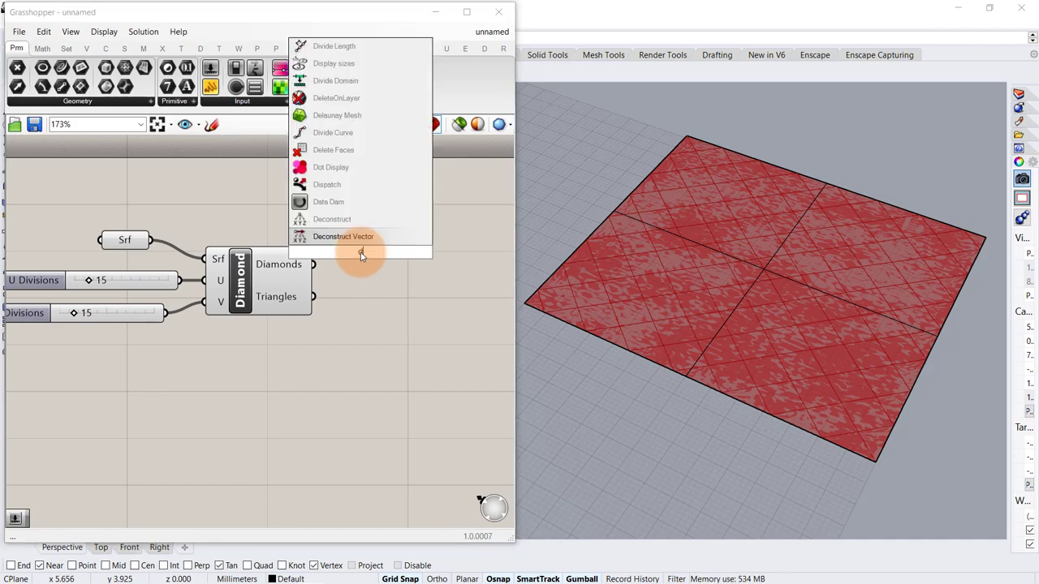
type("re")
left_click(362, 237)
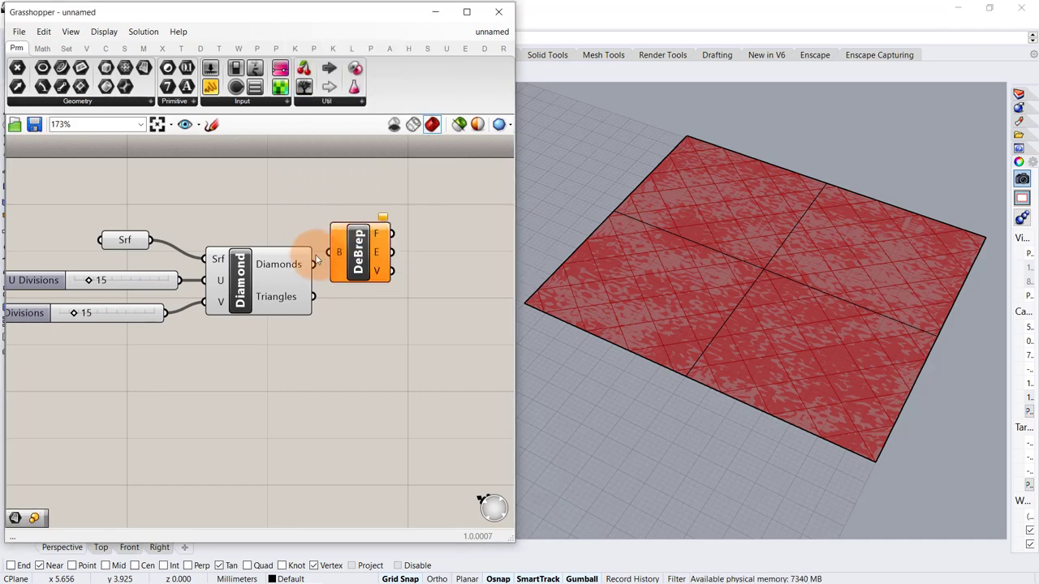
left_click_drag(334, 253, 375, 190)
left_click(365, 274)
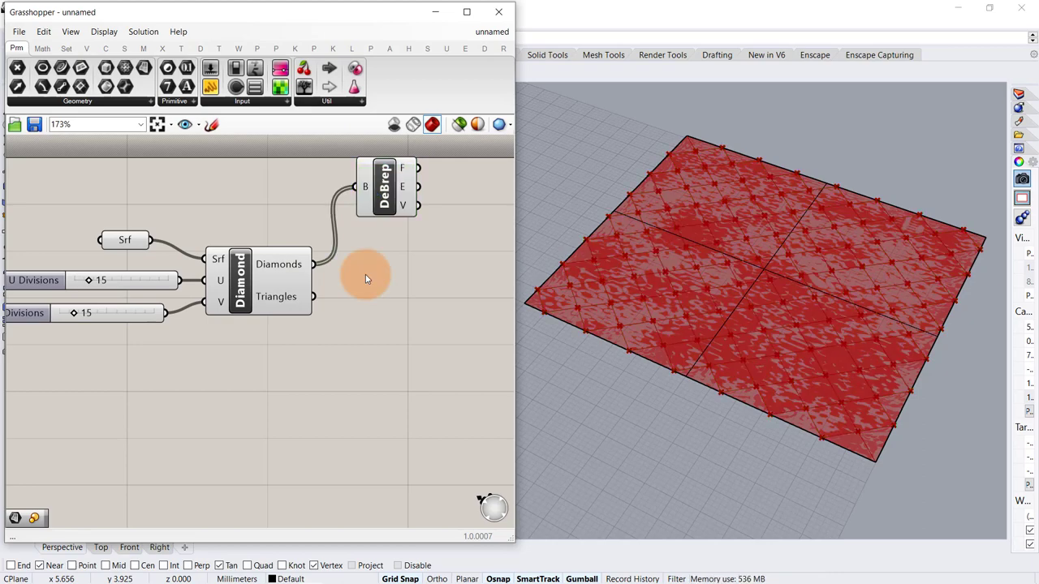
Step: Add an Area component below Deconstruct Brep and connect the Diamonds output to its geometry input
double_click(366, 277)
type("area")
key("Return")
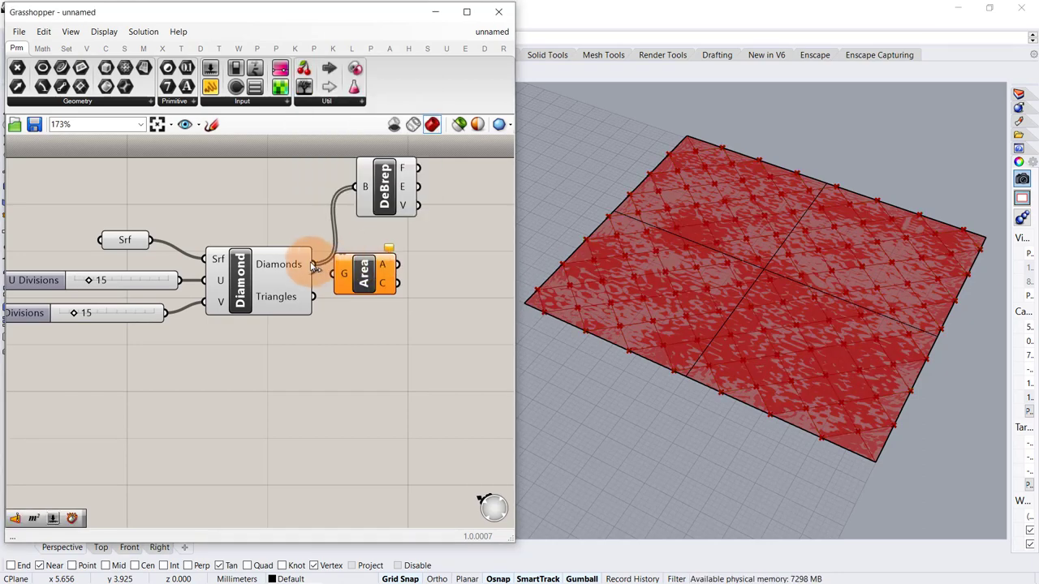
left_click_drag(313, 265, 408, 265)
left_click(435, 331)
Step: Add a Surface Closest Point component, with the Srf parameter as its surface and the Area centroids as its points
right_click_drag(408, 328, 330, 327)
double_click(406, 315)
type("sr")
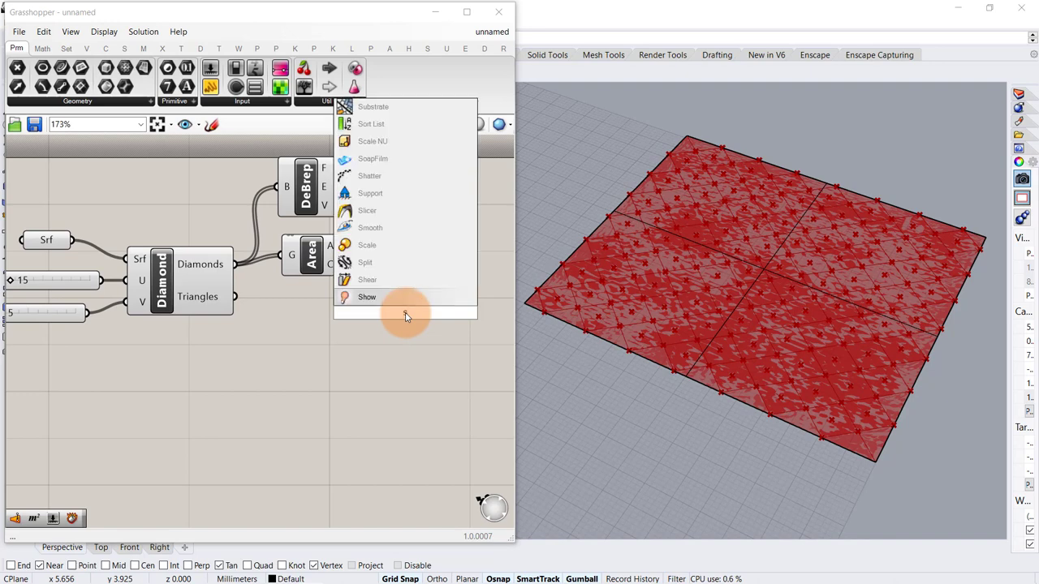
type("f c")
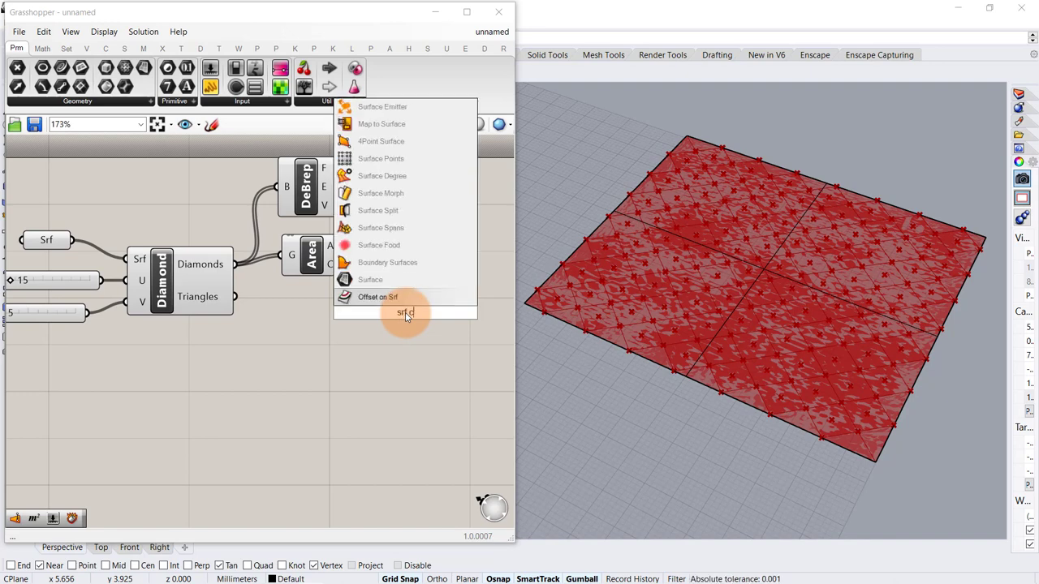
type("los")
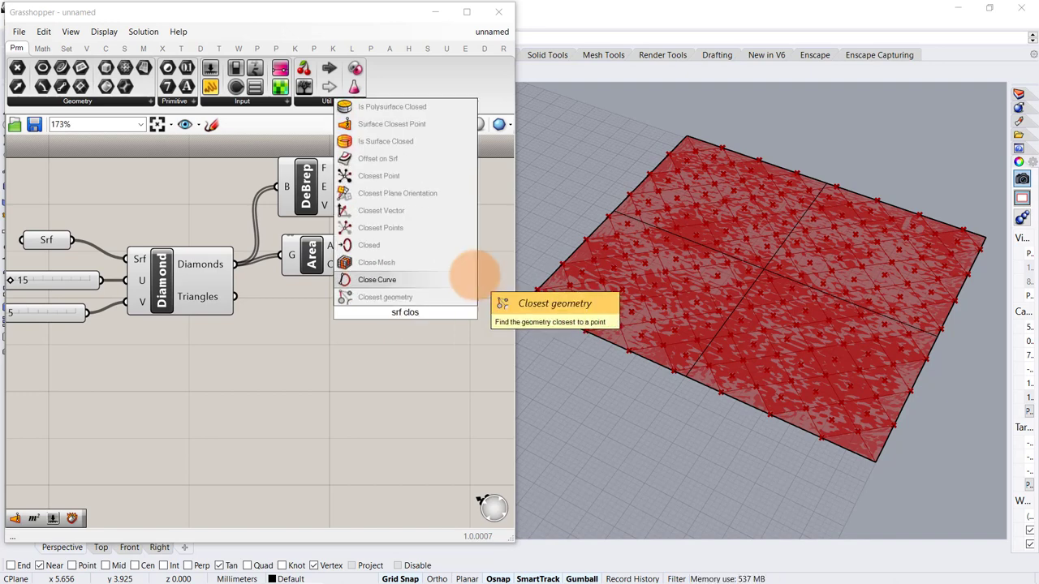
left_click(422, 130)
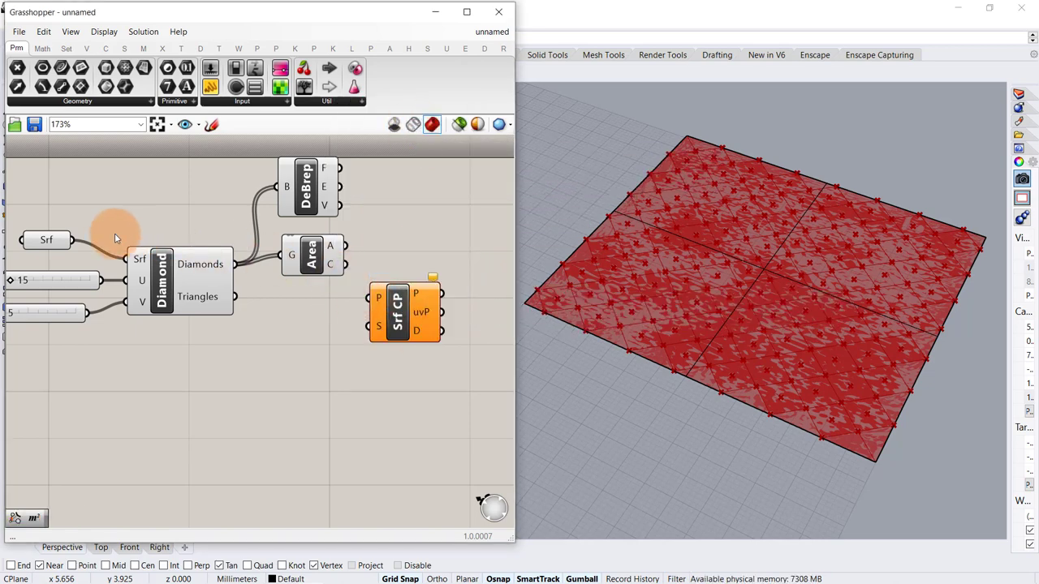
left_click_drag(96, 246, 392, 323)
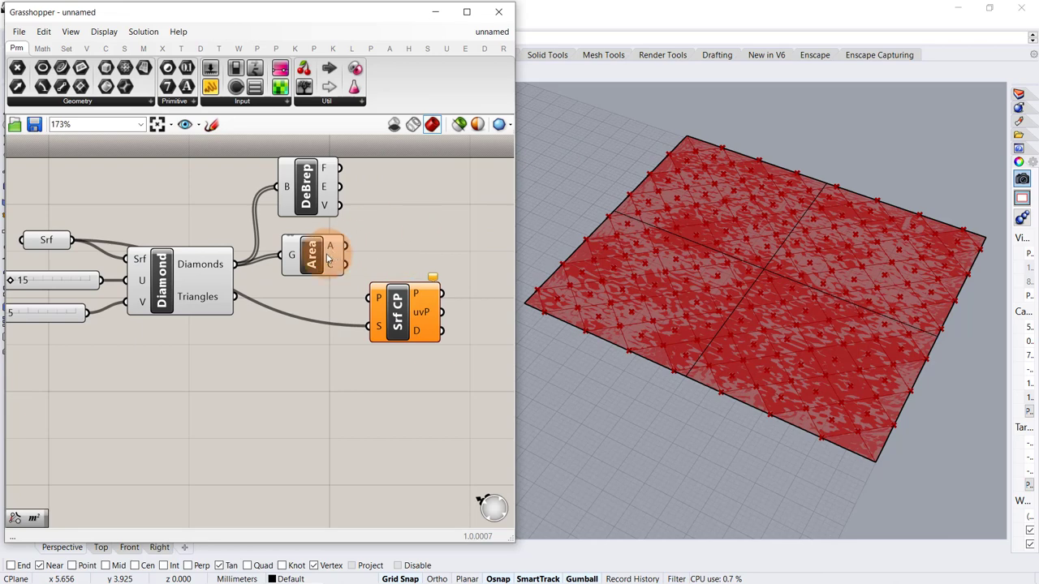
left_click_drag(346, 264, 370, 297)
Step: Rearrange the Deconstruct Brep, Area and Surface Closest Point components above and beside the diamond panel component
right_click_drag(392, 247, 379, 272)
left_click_drag(430, 201, 323, 366)
left_click_drag(373, 320, 358, 227)
left_click(394, 288)
left_click(375, 259)
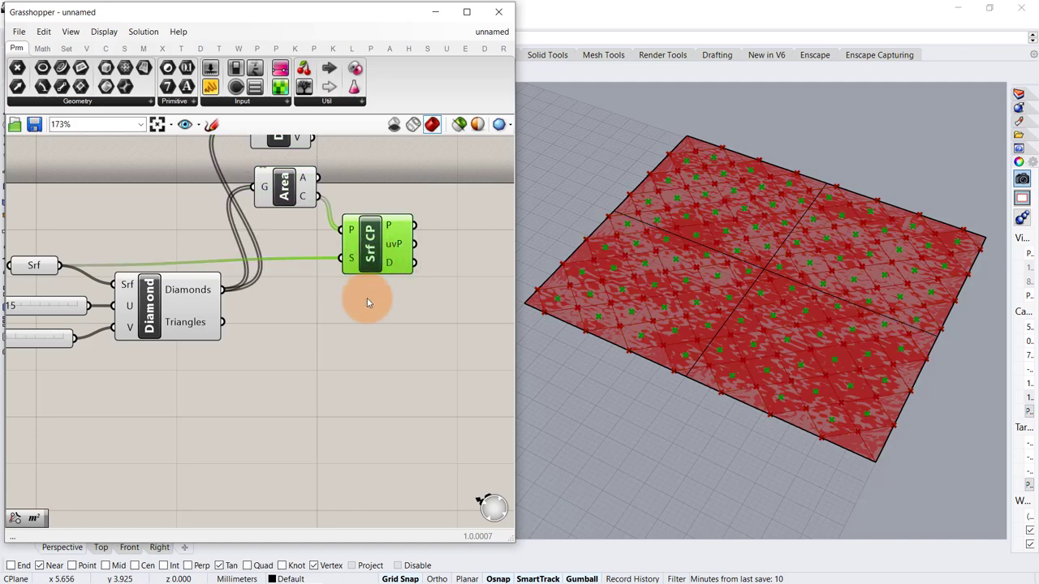
left_click(365, 299)
scroll(324, 341, "down", 1)
right_click_drag(325, 341, 270, 371)
scroll(281, 372, "down", 1)
left_click_drag(299, 290, 313, 301)
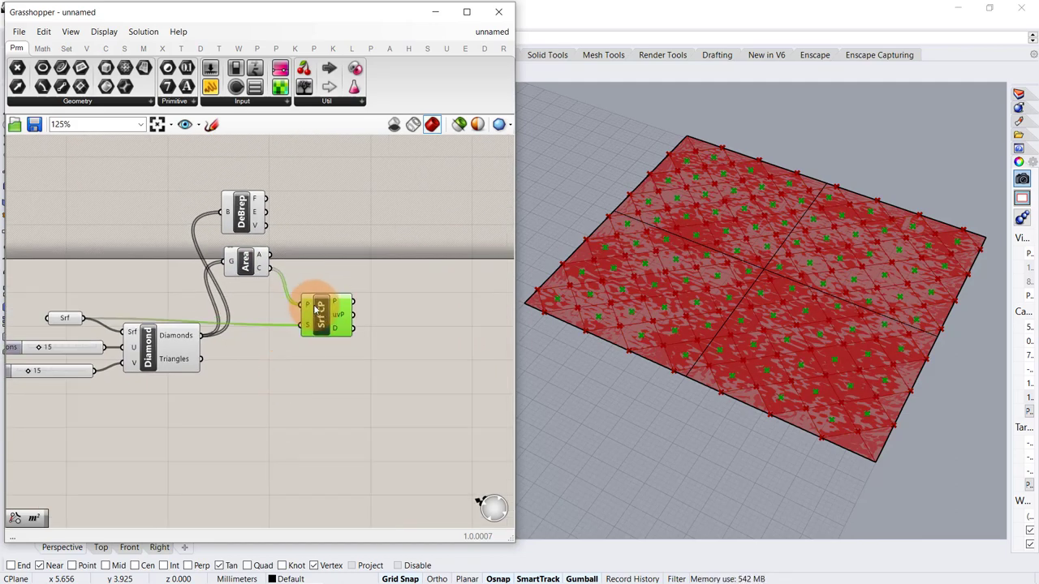
left_click(246, 365)
Step: Add an Evaluate Surface component and connect the Srf parameter to S and the closest-point uvP output to uv
right_click_drag(268, 373, 309, 357)
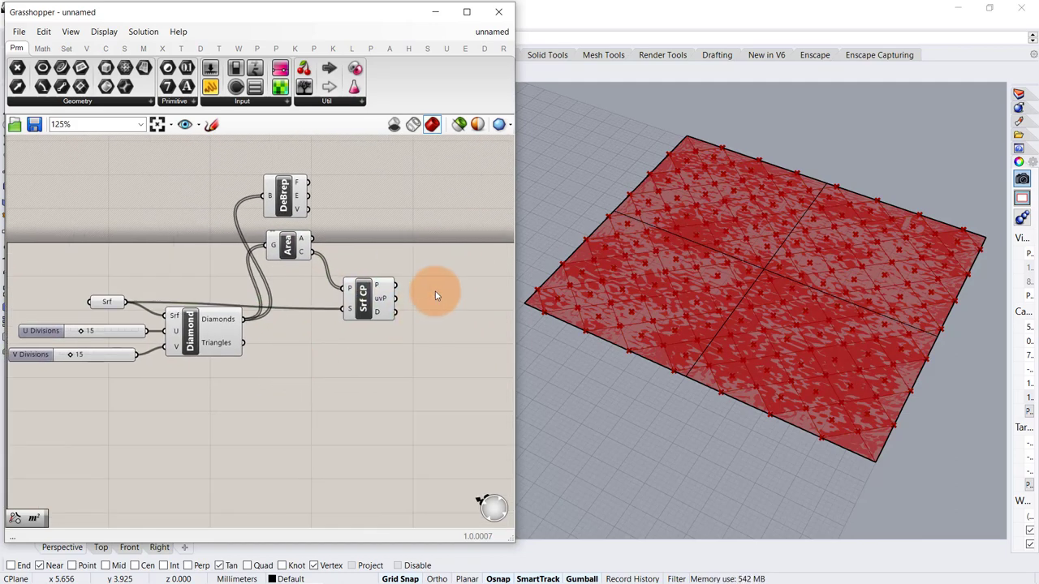
double_click(435, 295)
type("eva")
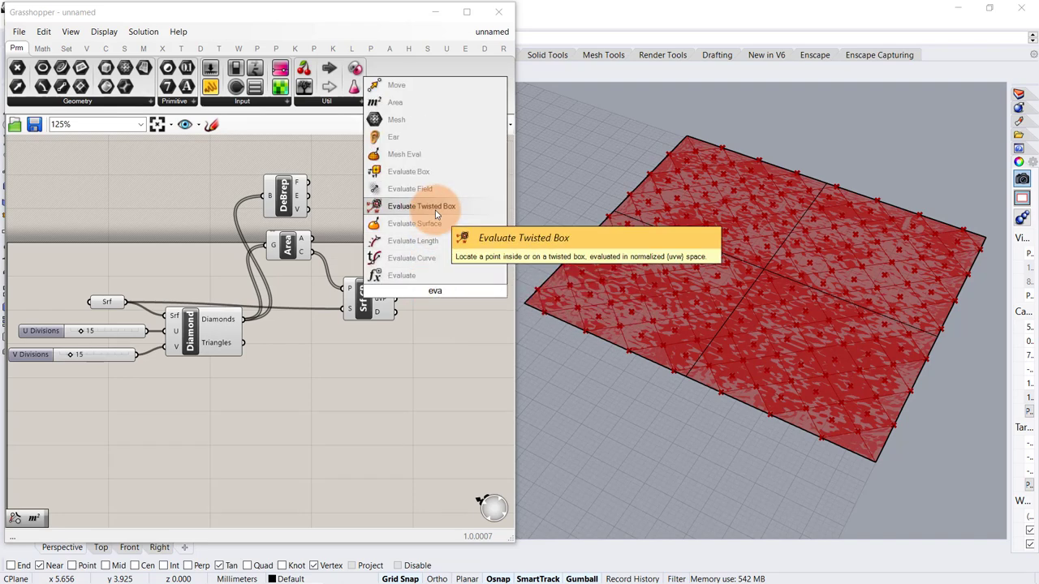
left_click(414, 223)
scroll(404, 324, "up", 2)
right_click_drag(220, 271, 323, 269)
left_click_drag(109, 292, 496, 252)
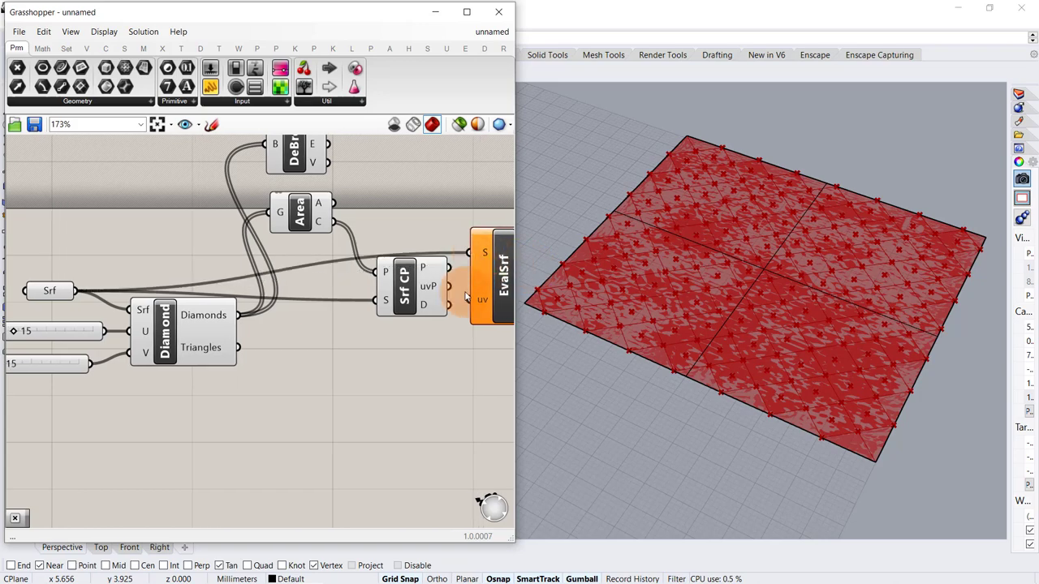
right_click_drag(444, 294, 330, 300)
left_click_drag(362, 300, 445, 285)
left_click(394, 354)
Step: Add a Multiplication component and connect the Evaluate Surface normal output to its A input
right_click_drag(499, 351, 406, 349)
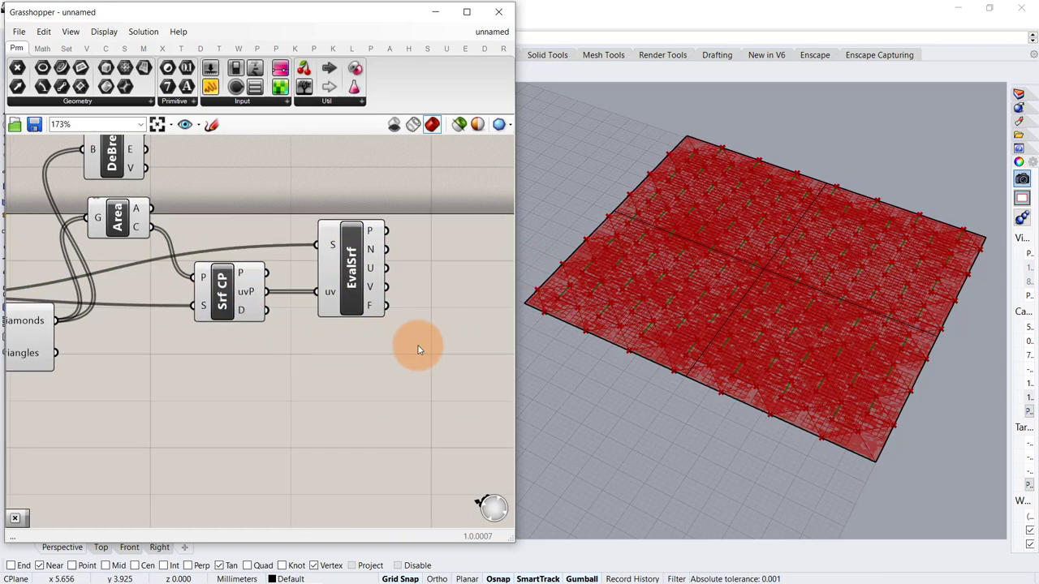
double_click(418, 349)
type("mul")
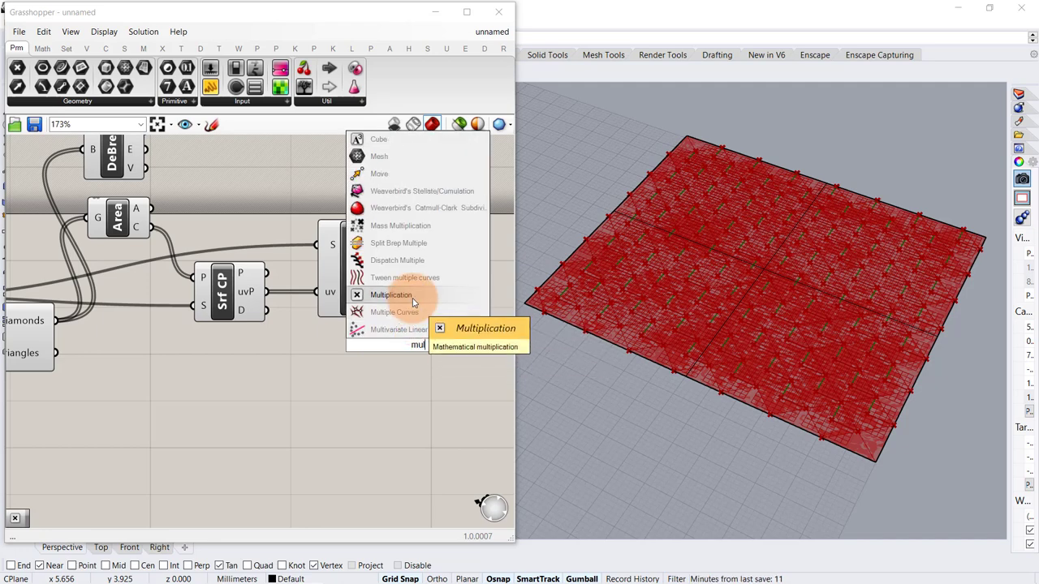
left_click(413, 302)
left_click_drag(407, 348, 459, 329)
left_click_drag(387, 249, 428, 340)
Step: Duplicate the Multiplication component below, keeping the normals on A, and connect its result to the first one's B input
left_click(452, 339)
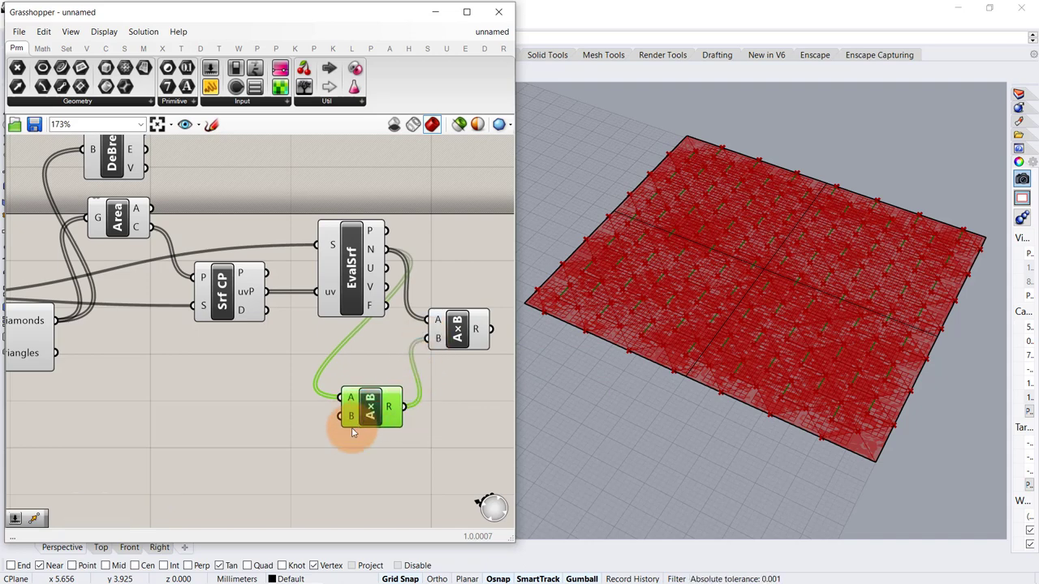
left_click(319, 439)
left_click(272, 422)
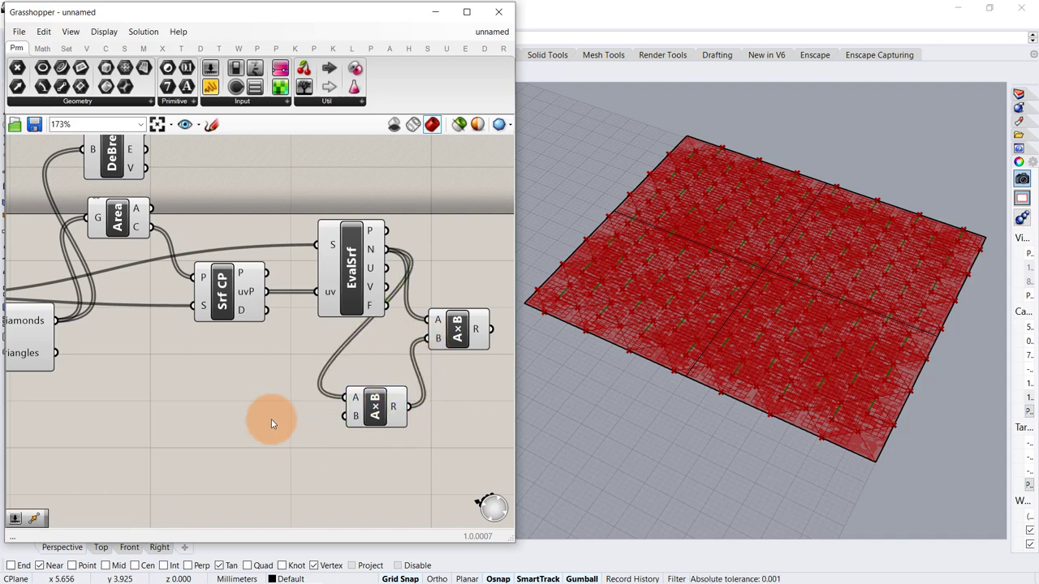
Step: Add an Image Sampler below the Surface Closest Point component and shrink its frame
double_click(247, 414)
type("ima")
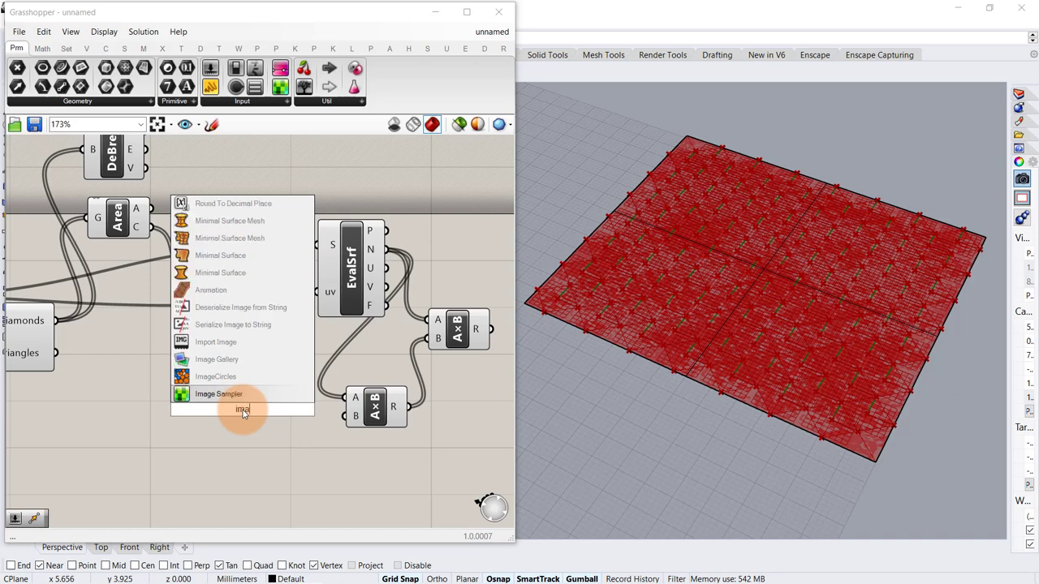
left_click(248, 395)
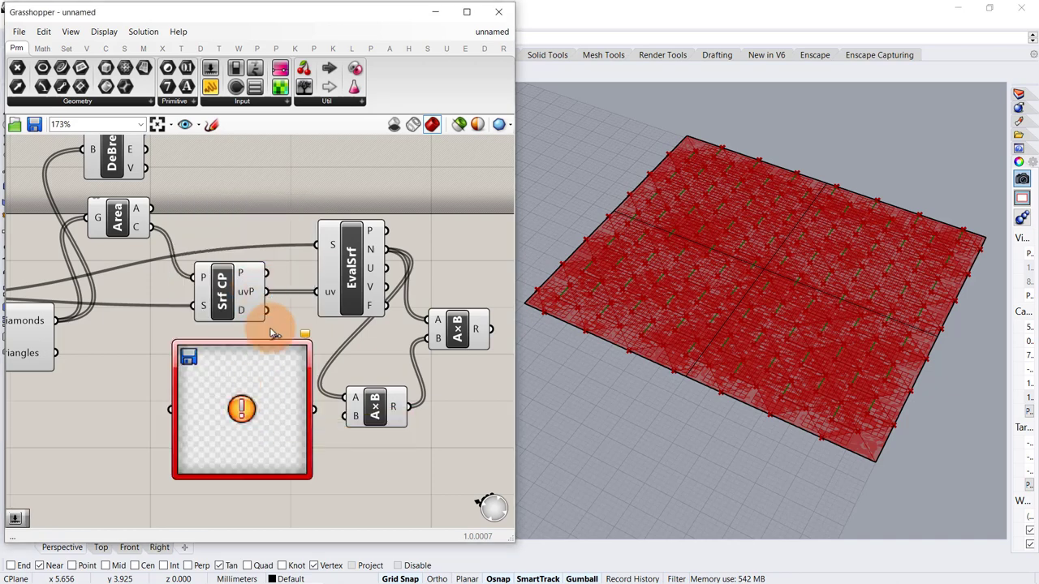
left_click_drag(306, 341, 261, 424)
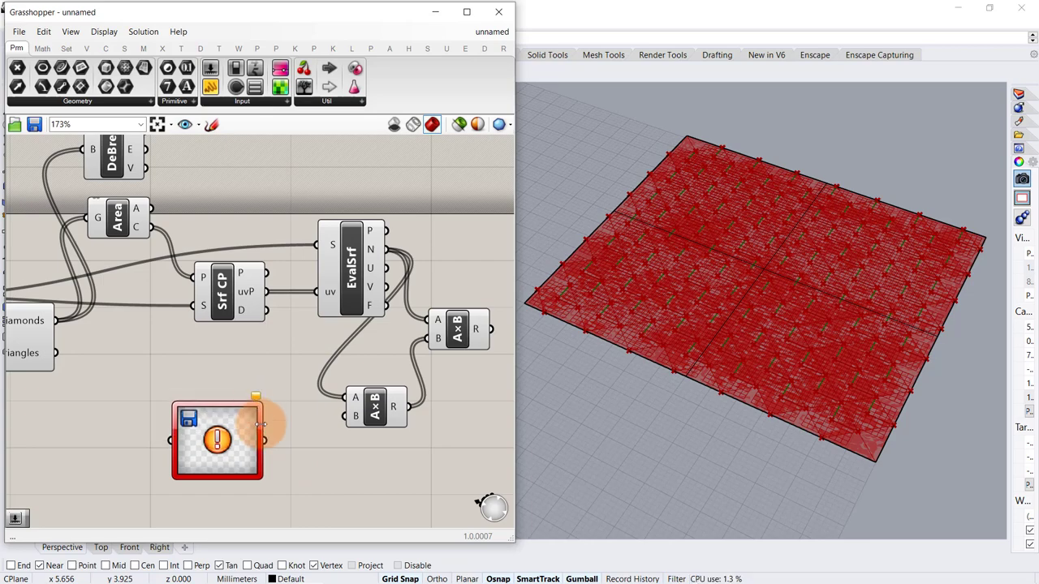
Step: Load the gradient-01 image into the Image Sampler and set it to sample the colour brightness channel
double_click(221, 442)
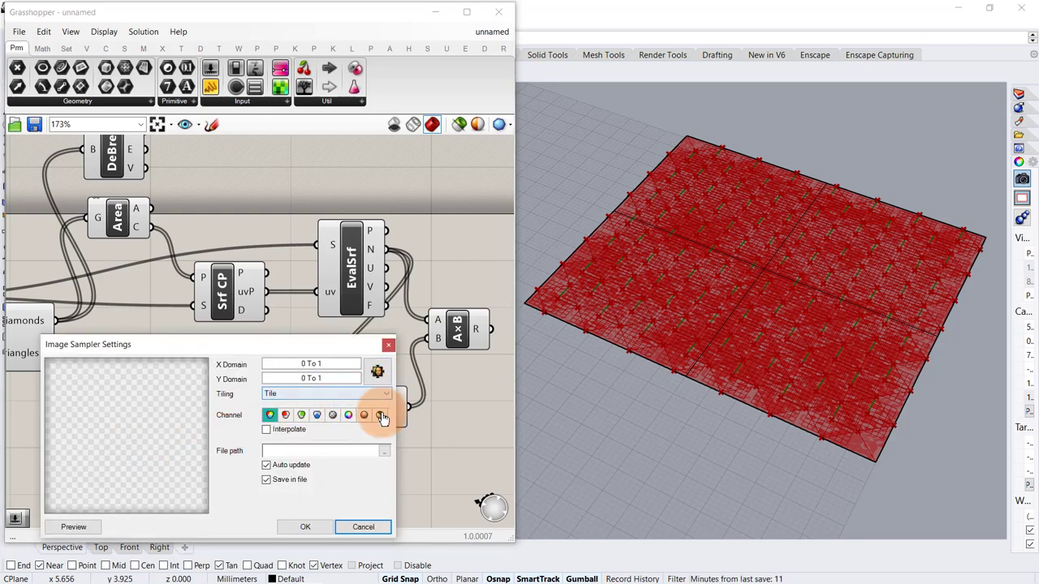
left_click(386, 452)
scroll(251, 201, "up", 3, "ctrl")
left_click(381, 211)
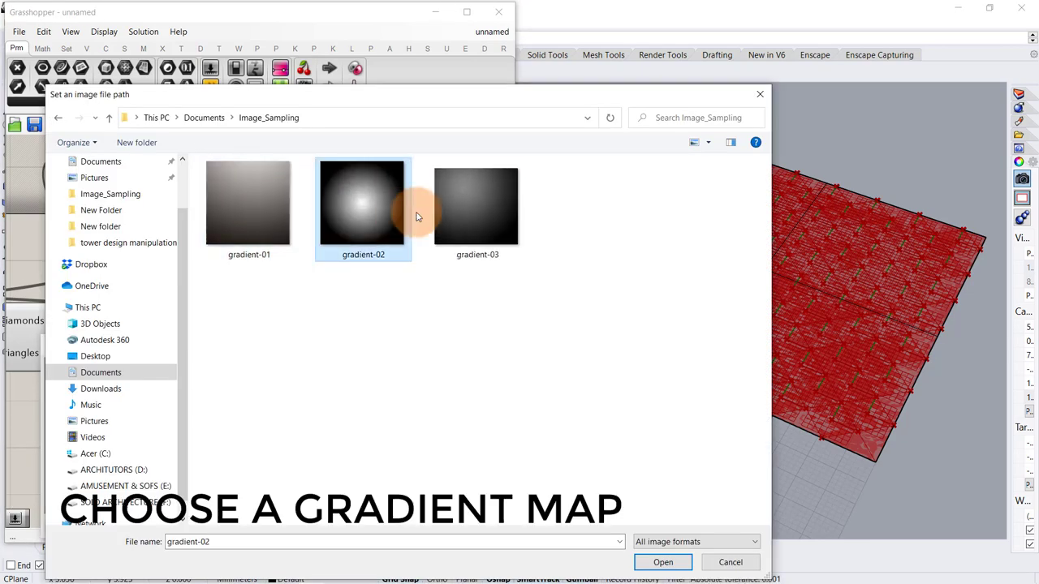
left_click(471, 210)
left_click(284, 206)
double_click(263, 209)
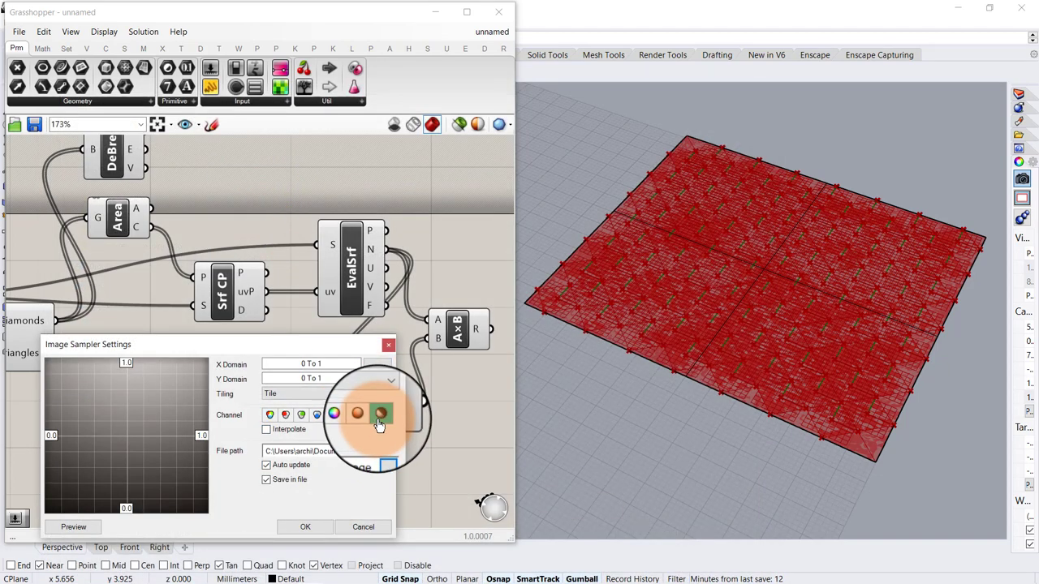
left_click(305, 527)
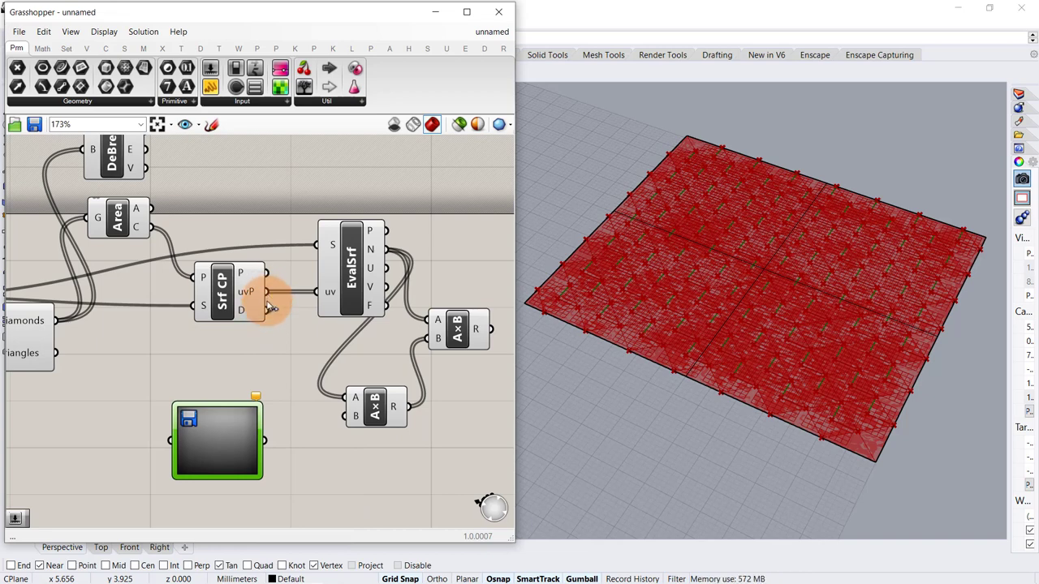
Step: Connect the closest-point uvP output to the Image Sampler and the sampler's output to the lower Multiplication's A input
left_click_drag(270, 307, 346, 398)
left_click(325, 462)
Step: Add a number slider set to 4 for the lower Multiplication's B input and arrange it beneath the Image Sampler
double_click(277, 487)
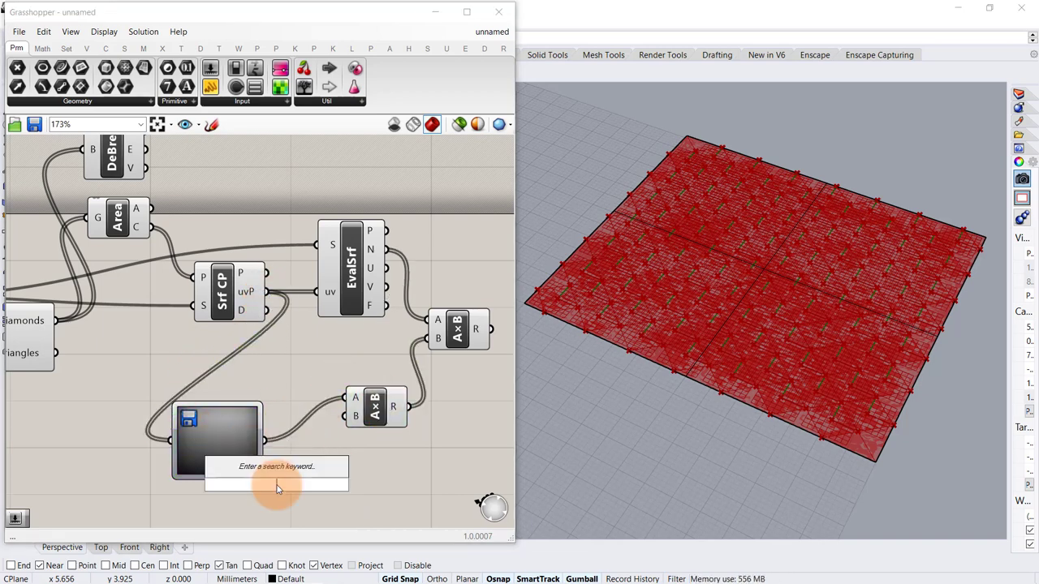
type("4")
key("Return")
left_click_drag(353, 484, 346, 416)
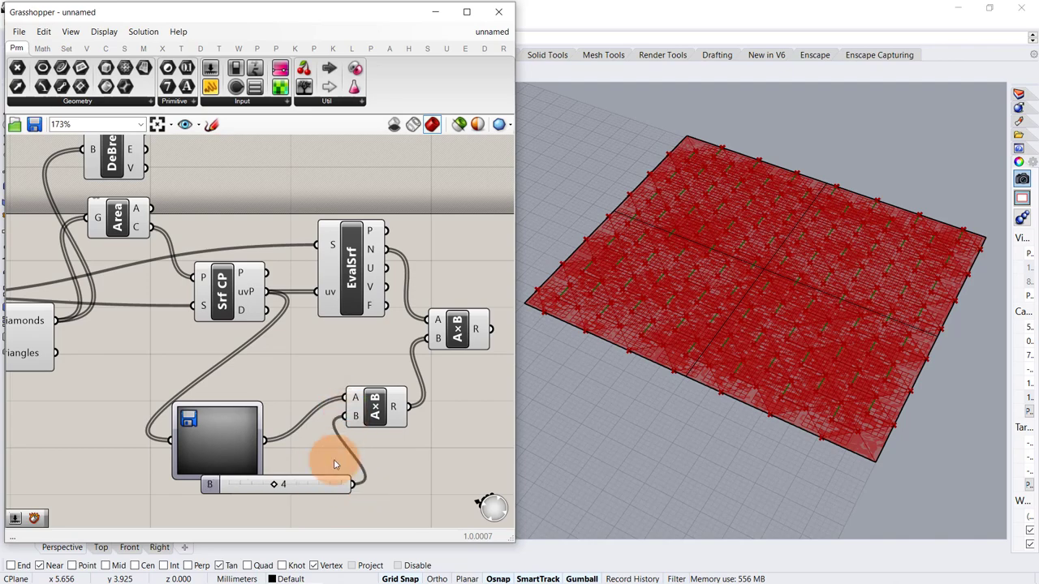
left_click_drag(333, 484, 304, 504)
left_click_drag(250, 458, 284, 429)
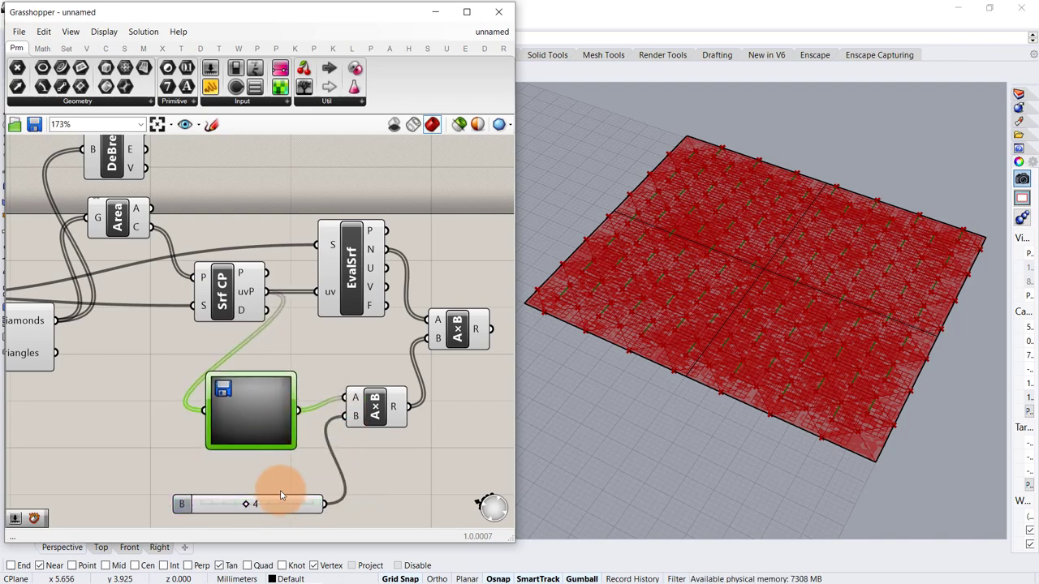
left_click_drag(280, 495, 276, 463)
Step: Add a Move component and connect the Area centroids to G and the upper Multiplication's result to T
left_click(428, 426)
scroll(415, 392, "down", 1)
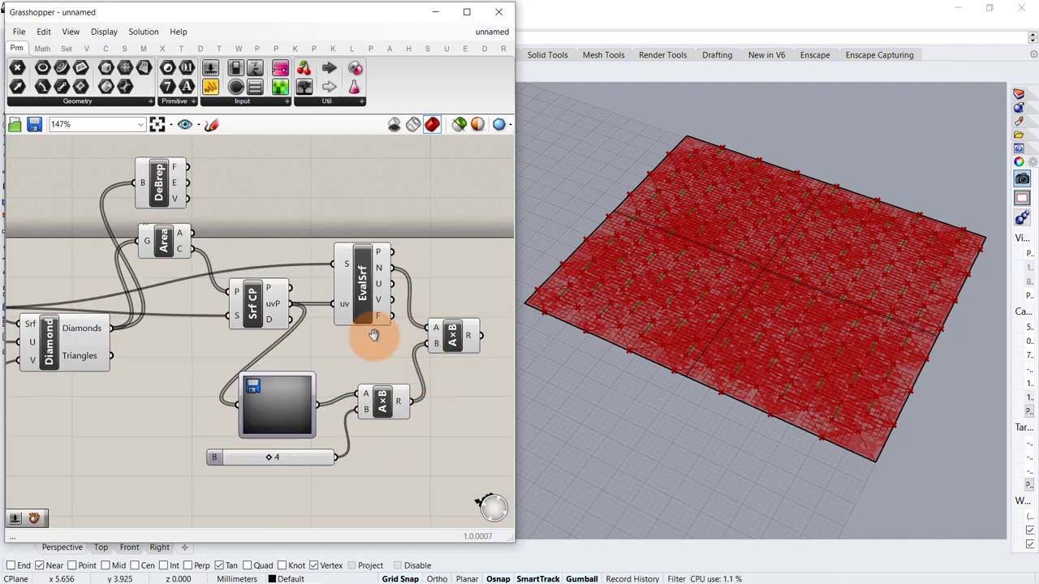
double_click(389, 273)
type("mo")
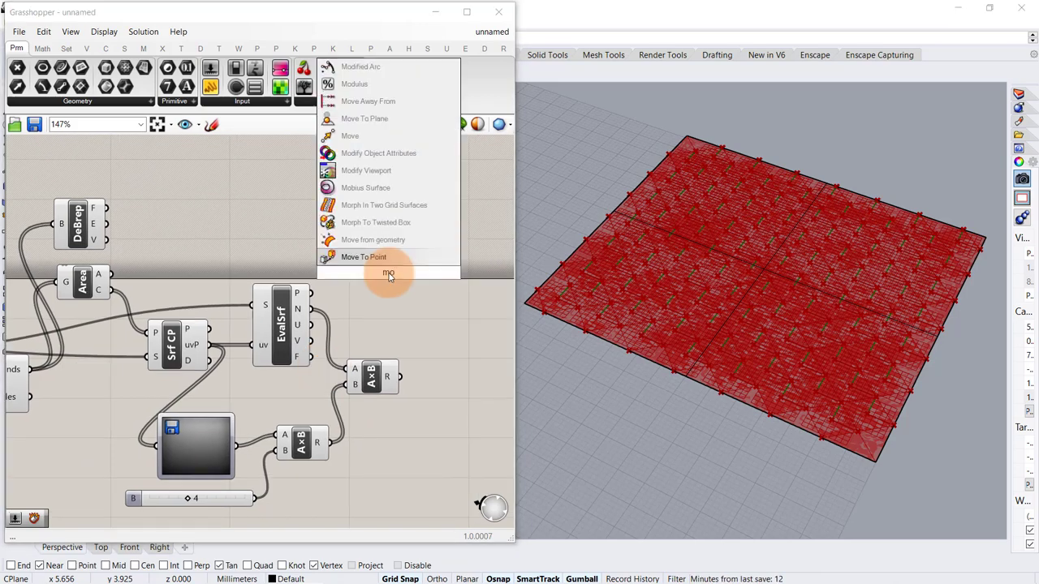
type("ve")
left_click(386, 258)
left_click_drag(129, 166, 365, 264)
left_click(137, 243)
left_click_drag(400, 377, 370, 281)
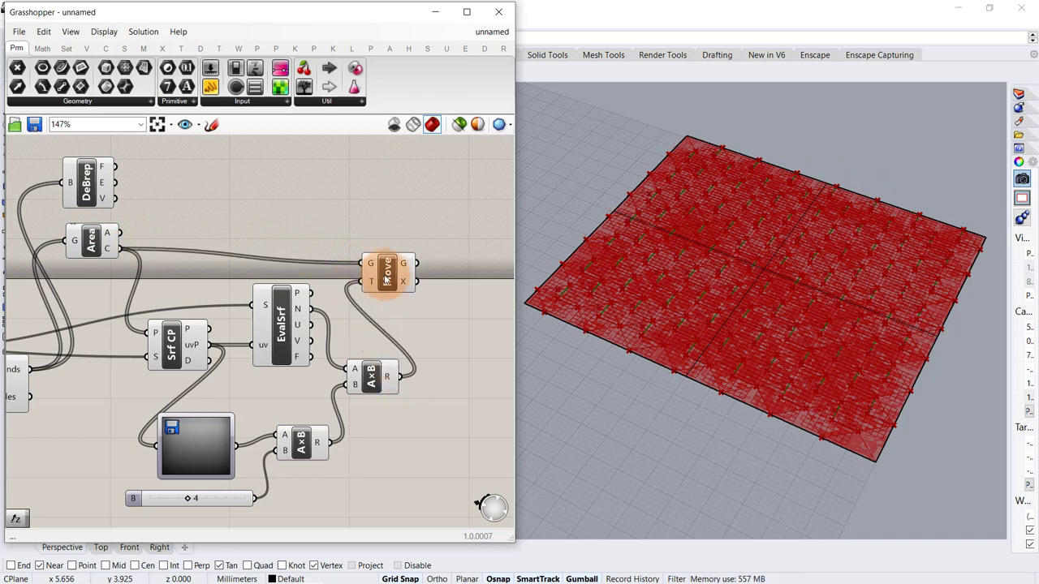
left_click(389, 278)
left_click(417, 316)
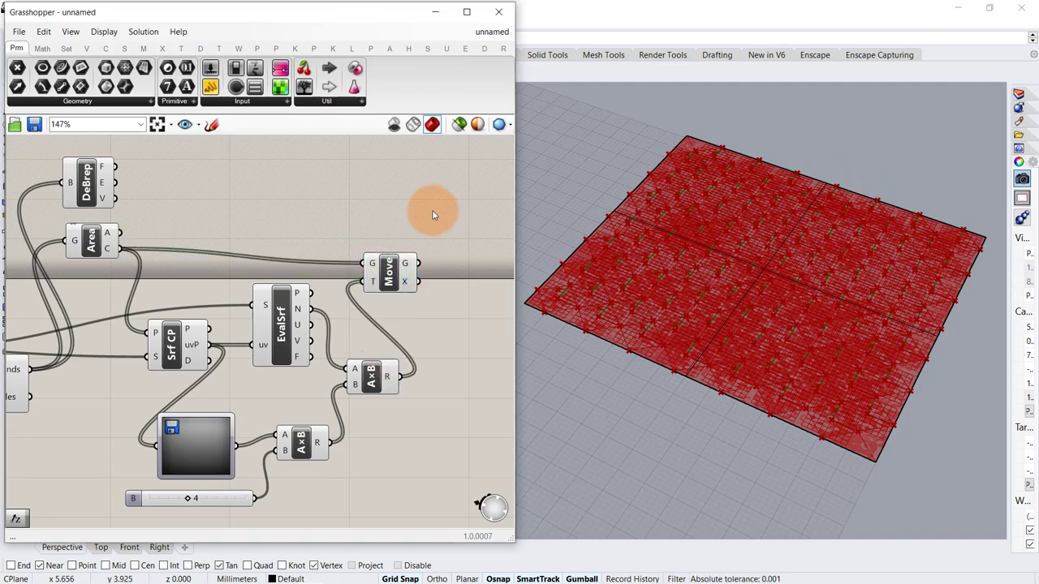
Step: Add a Merge component with the Deconstruct Brep vertices on D1 and the moved centroids on a grafted D2
double_click(432, 211)
type("mer")
left_click(429, 198)
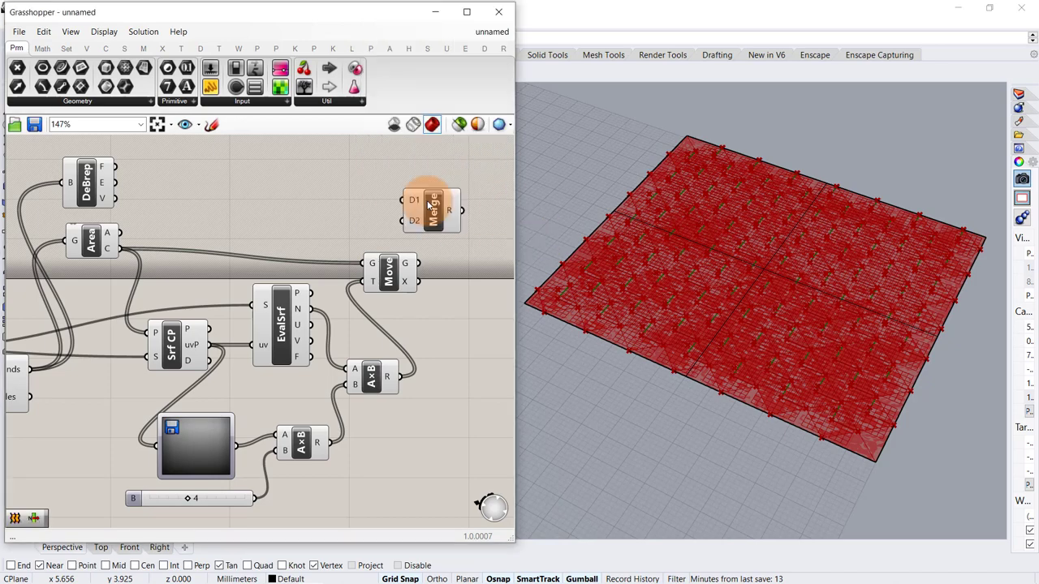
left_click_drag(114, 198, 478, 213)
right_click(458, 217)
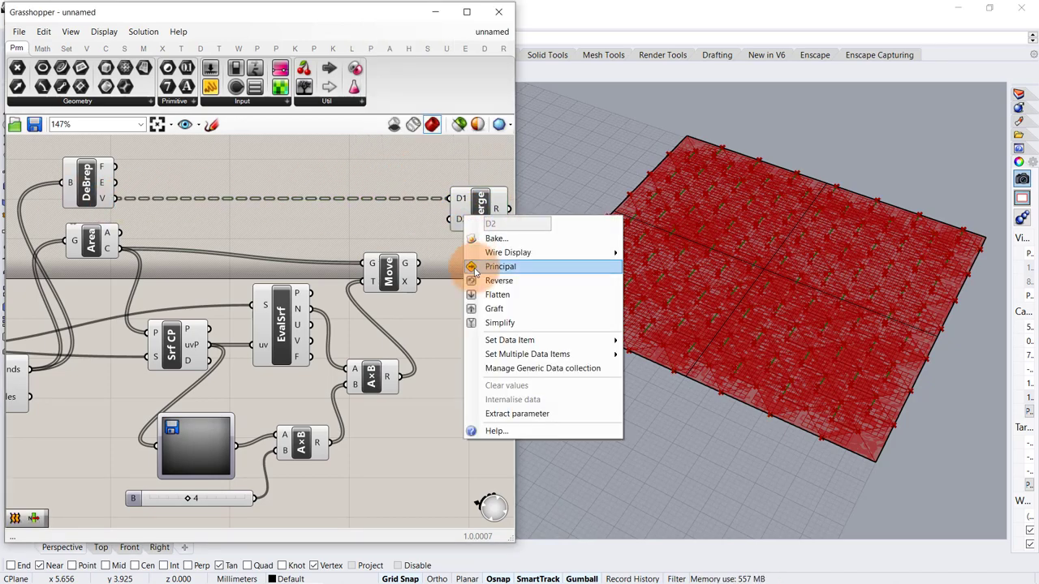
left_click(478, 308)
left_click(469, 233)
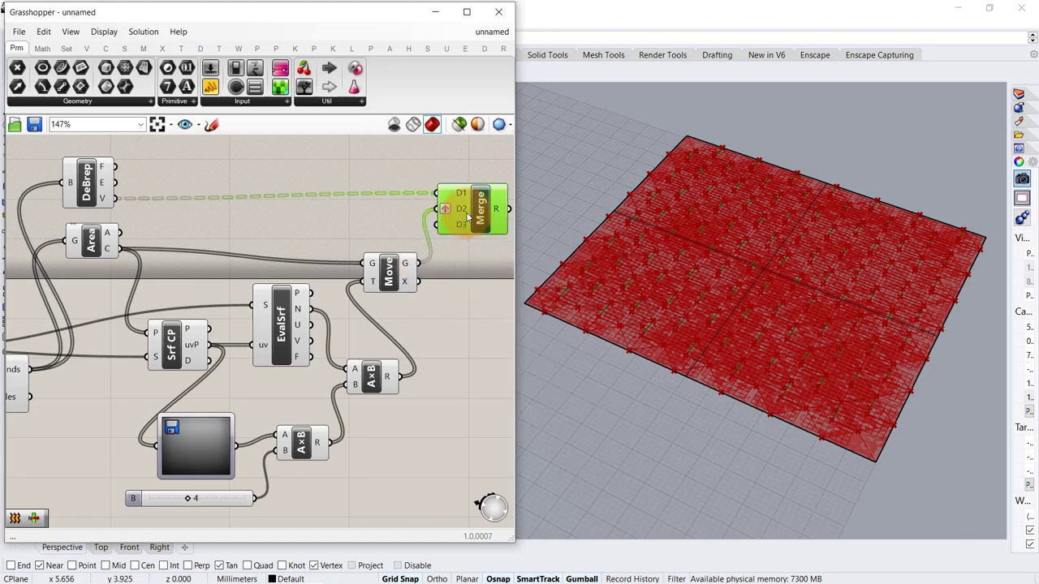
left_click(469, 287)
Step: Add a Plane Normal component and connect the Evaluate Surface normal output to its Z input
right_click_drag(457, 288, 261, 288)
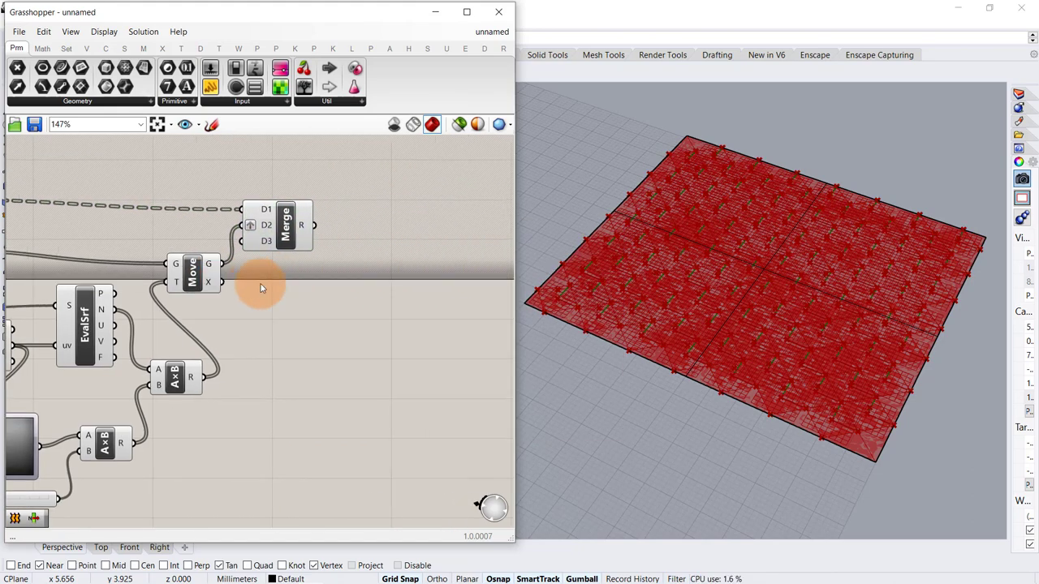
double_click(323, 304)
type("pl")
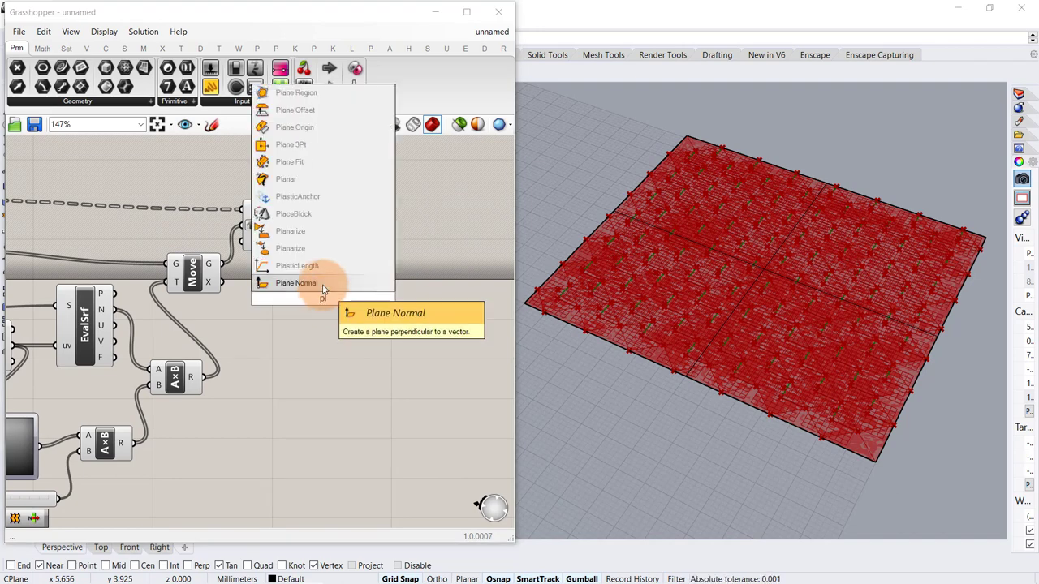
left_click(323, 283)
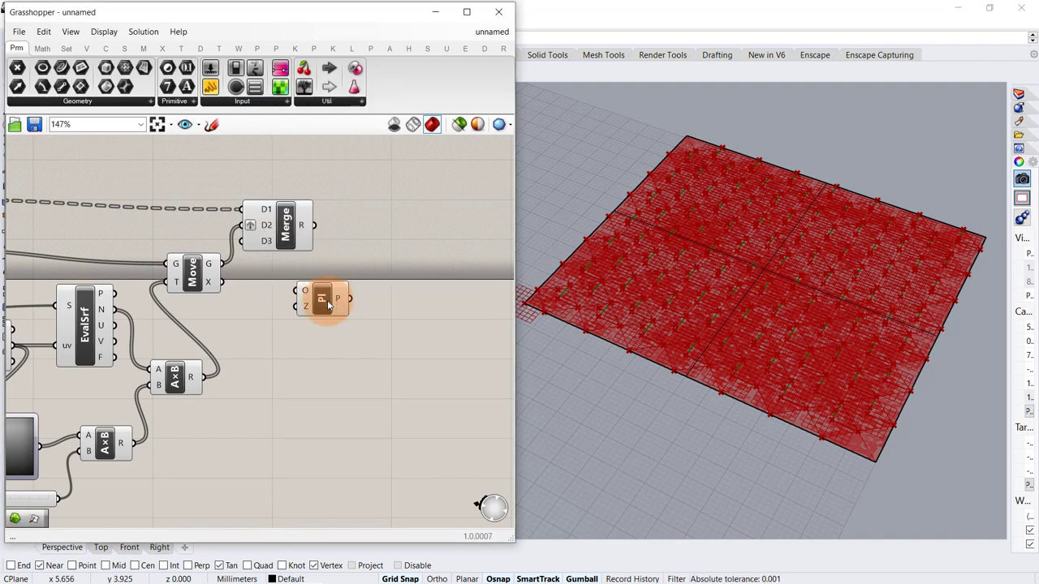
left_click_drag(120, 313, 330, 306)
left_click(388, 288)
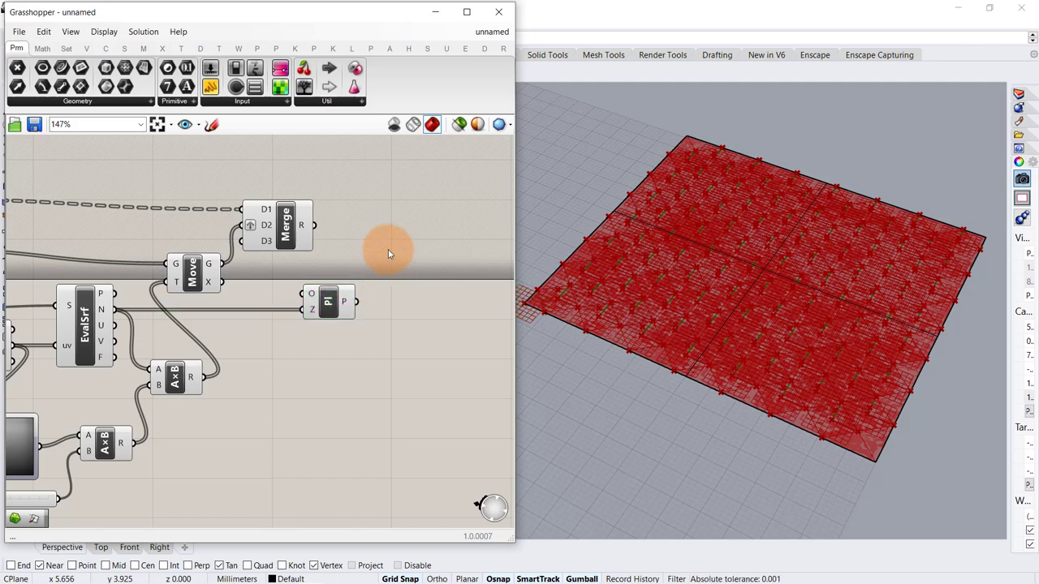
Step: Add a Delaunay Mesh component with the merged points on P and the normal planes on a grafted Pl input
double_click(387, 249)
type("del")
left_click(387, 239)
left_click(355, 248)
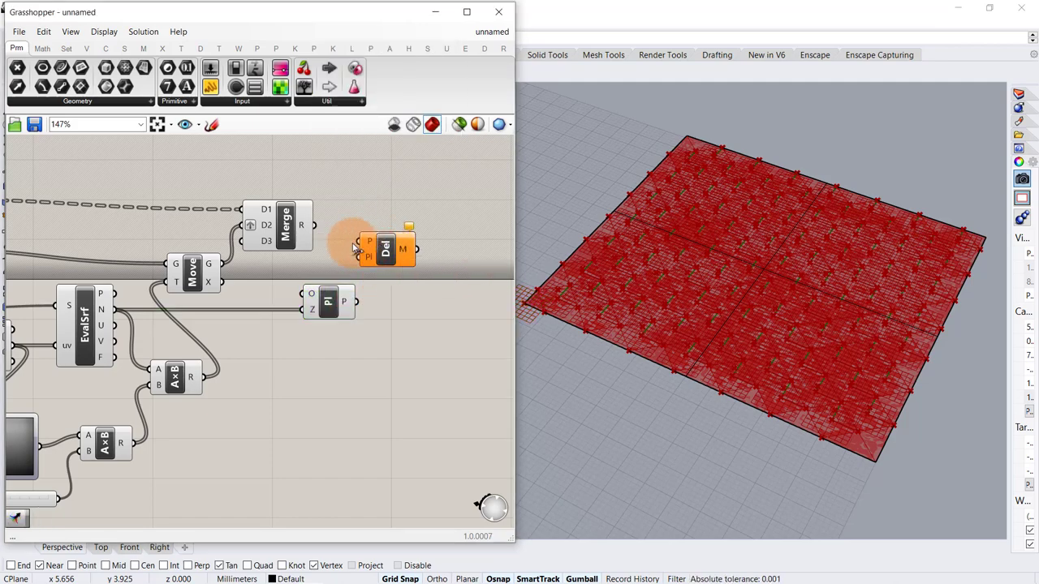
left_click_drag(316, 227, 385, 256)
right_click(369, 259)
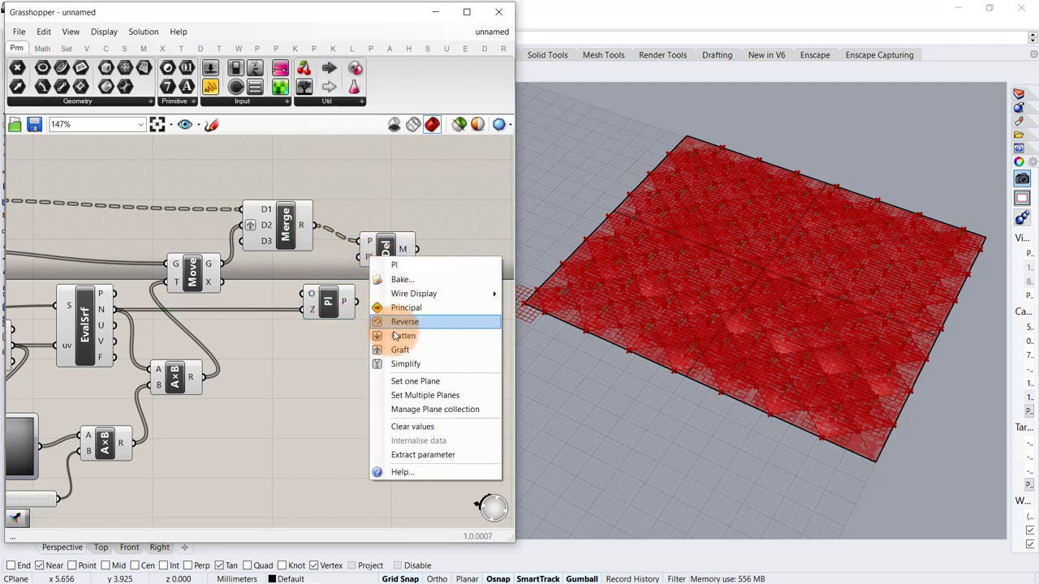
left_click(373, 347)
left_click_drag(349, 271, 347, 257)
left_click_drag(382, 256, 399, 256)
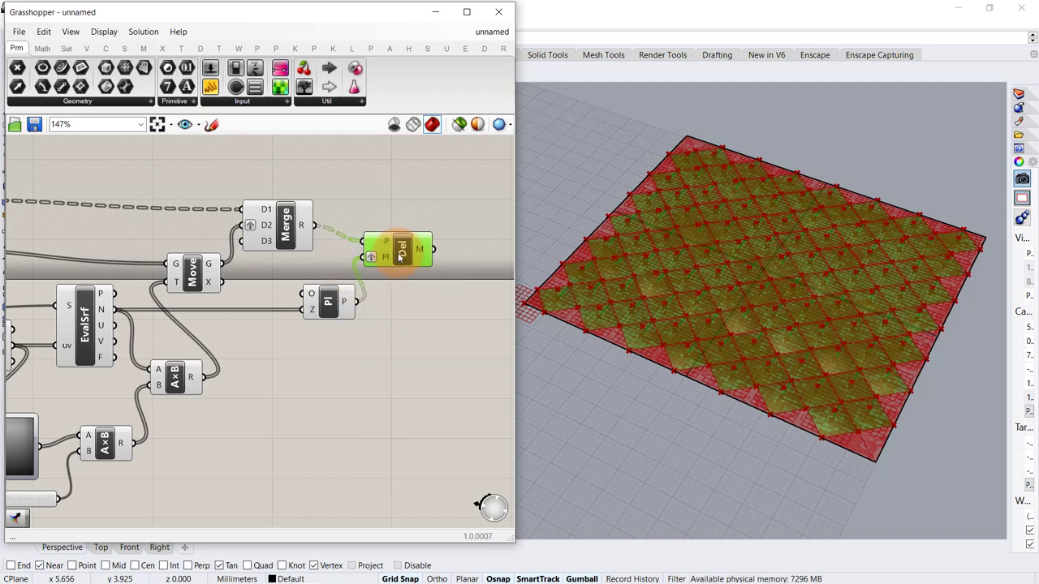
Step: Add a Simple Mesh component and connect the Diamond panel component's Triangles output to its B input
double_click(265, 397)
type("si")
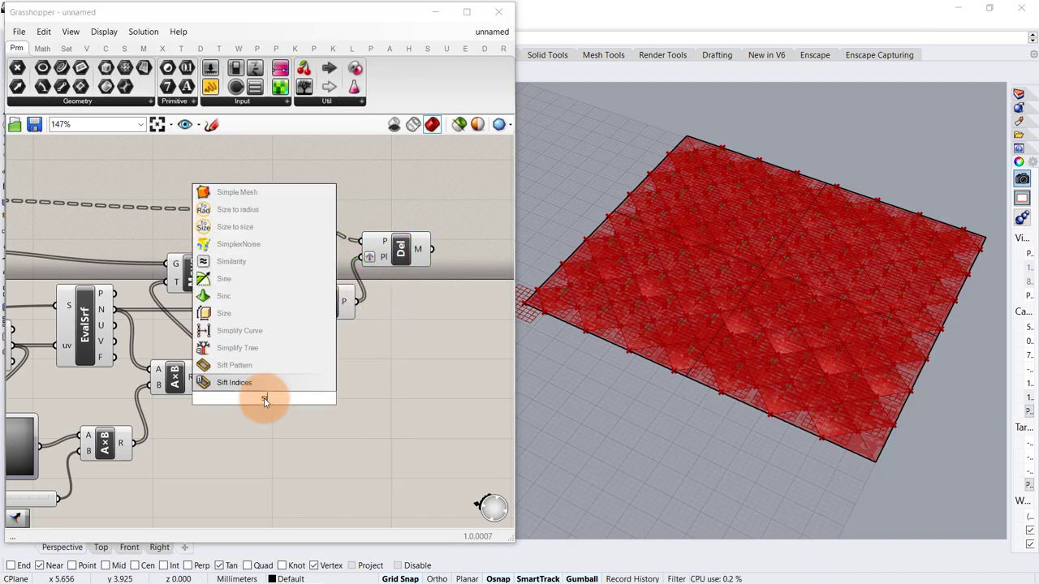
type("mp")
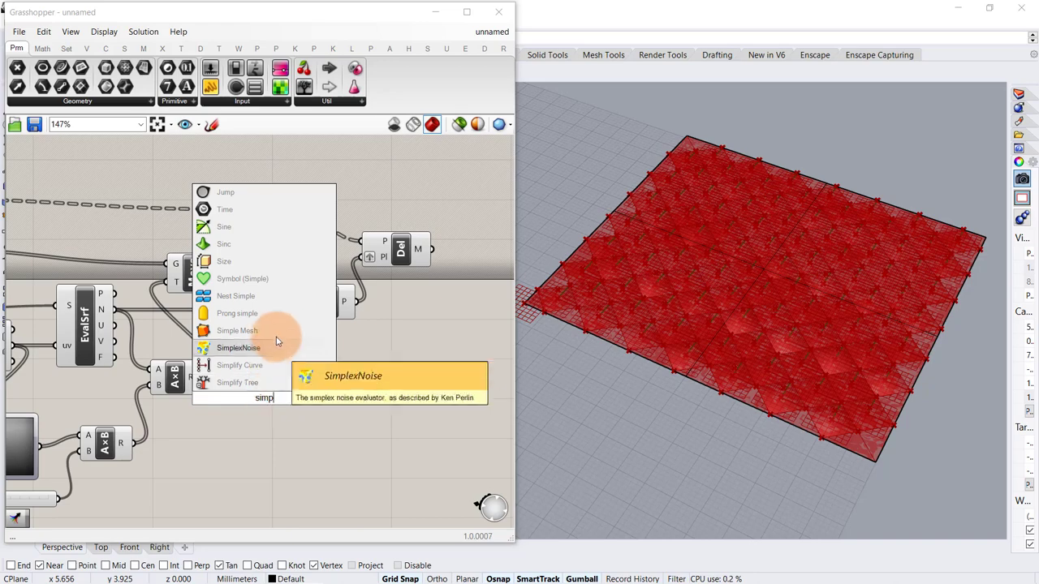
left_click(272, 331)
left_click(334, 355)
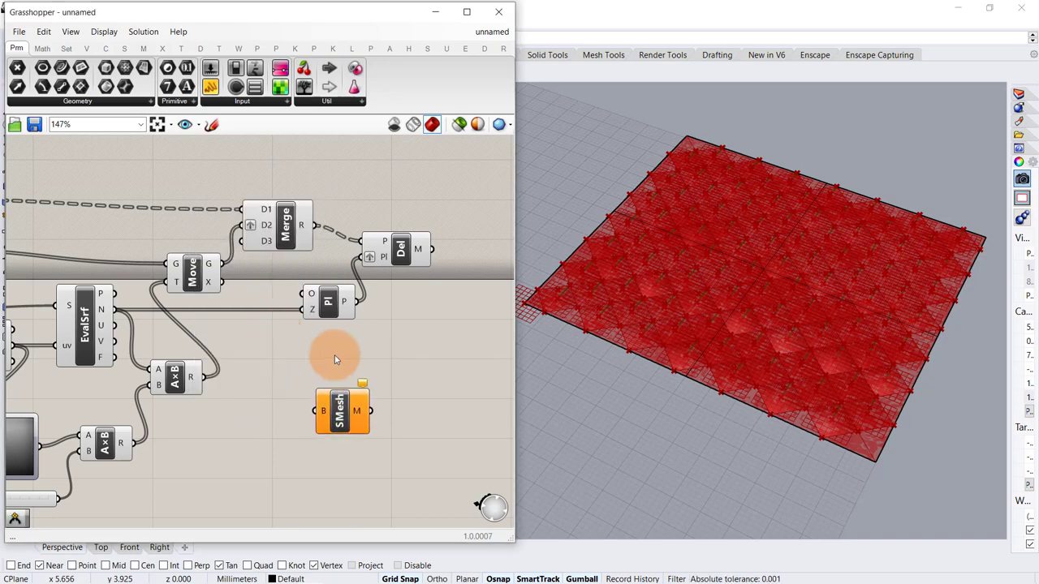
scroll(334, 354, "down", 2)
right_click_drag(241, 365, 425, 341)
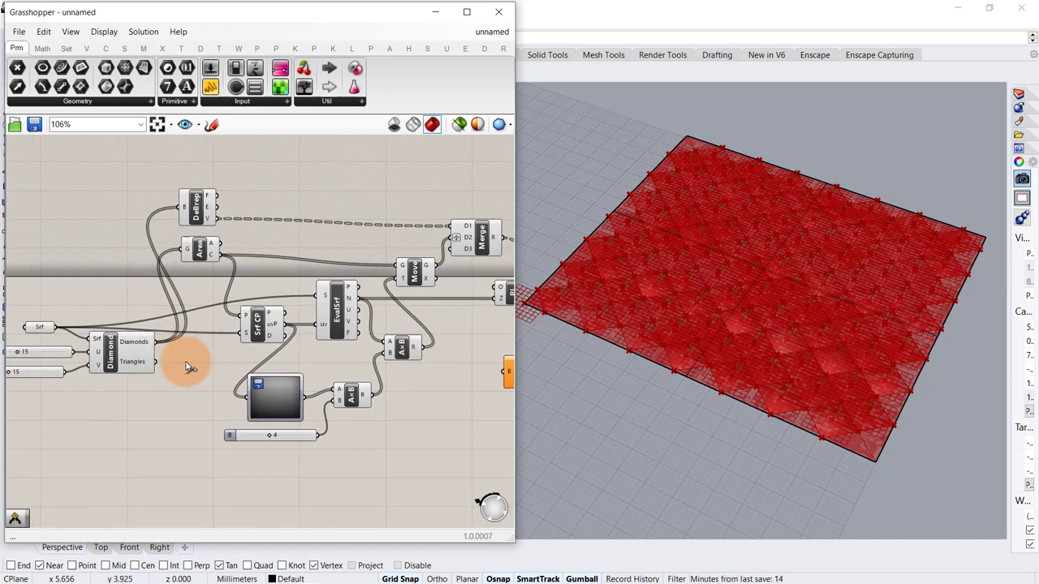
left_click_drag(156, 362, 460, 371)
right_click_drag(425, 375, 262, 378)
scroll(398, 318, "up", 2)
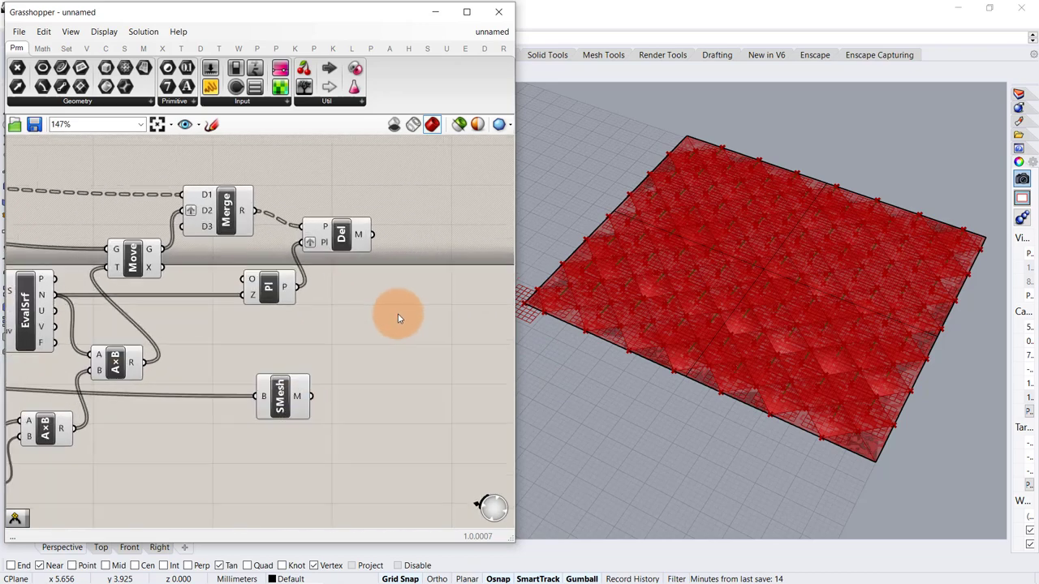
Step: Add a second Merge component with the Delaunay mesh on D1 and the Simple Mesh on D2
double_click(449, 328)
type("mer")
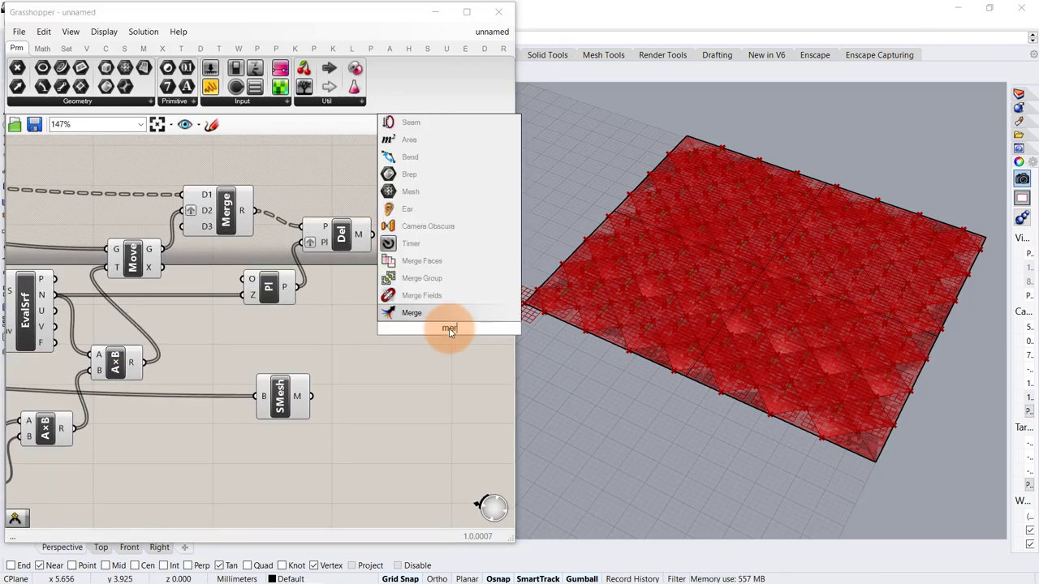
left_click(430, 315)
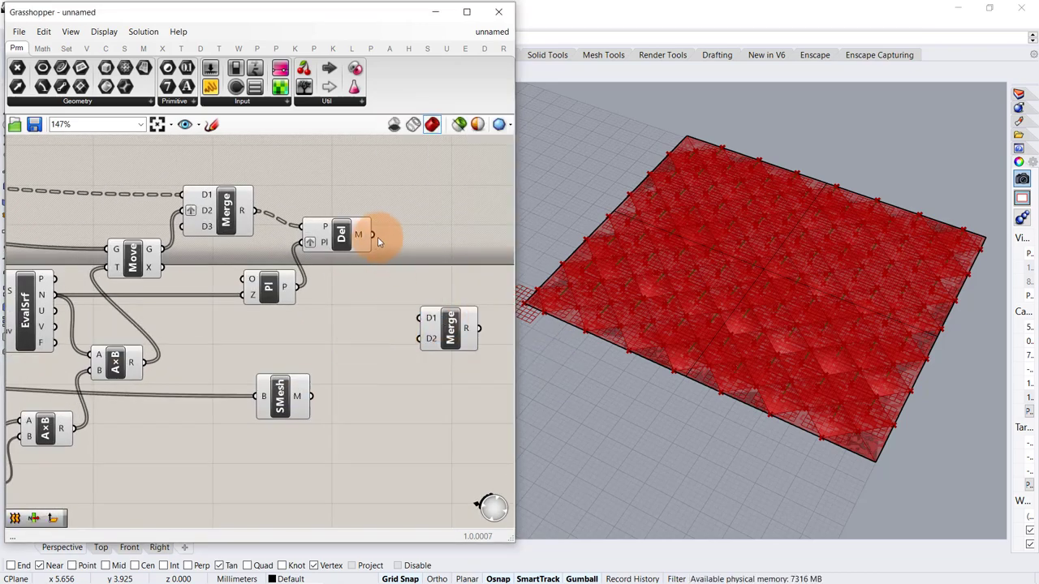
left_click_drag(375, 236, 421, 317)
left_click_drag(310, 396, 420, 339)
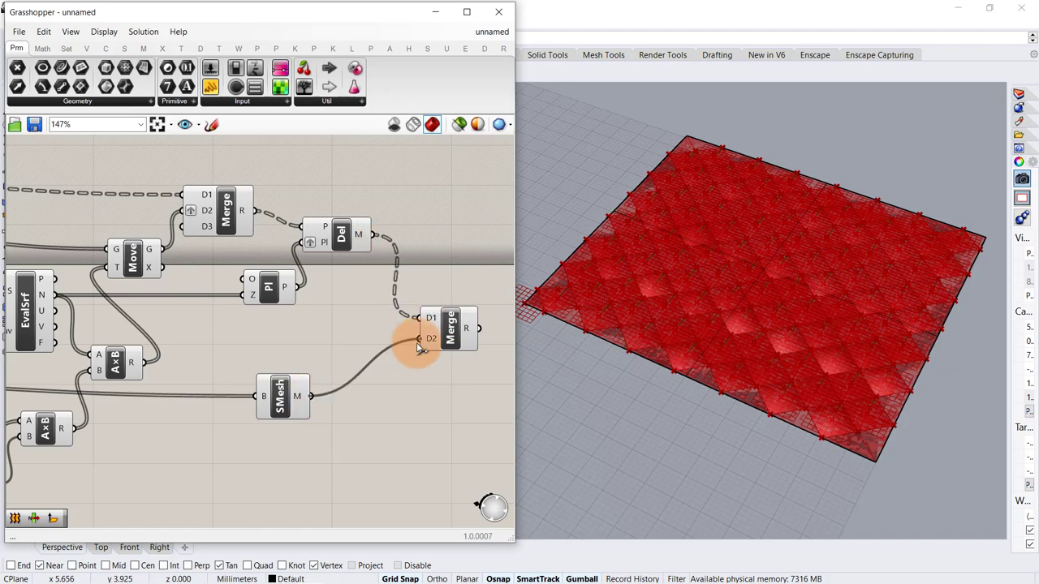
Step: Turn off the preview of every component before the final Merge and inspect the panel meshes in the Rhino viewport
scroll(402, 243, "down", 5)
left_click_drag(284, 291, 105, 408)
middle_click(165, 378)
left_click(208, 343)
left_click(413, 330)
scroll(413, 330, "up", 7)
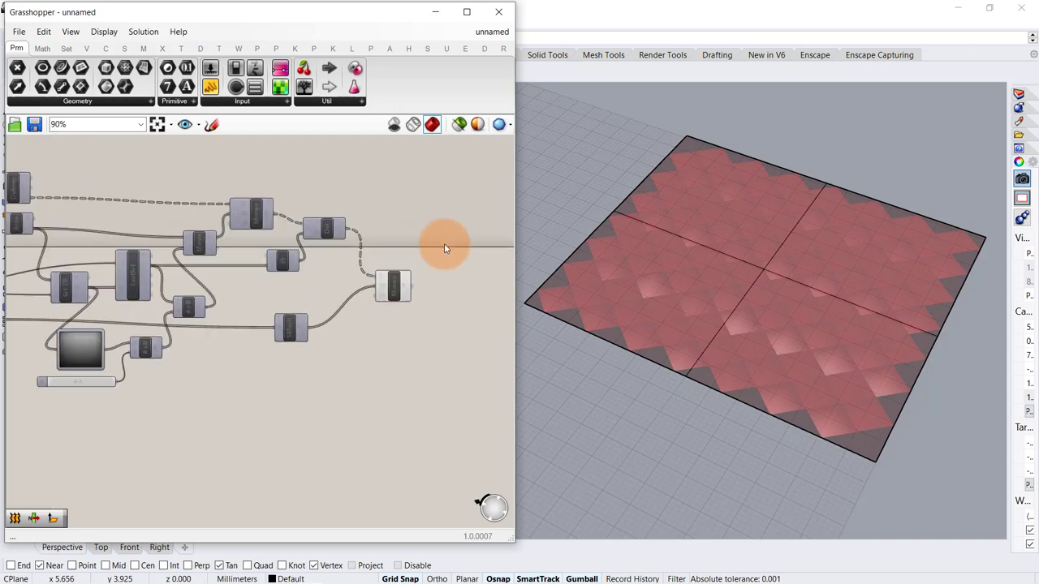
right_click_drag(747, 313, 710, 380)
scroll(786, 294, "up", 4)
scroll(706, 313, "down", 4)
right_click_drag(668, 354, 690, 346, "shift")
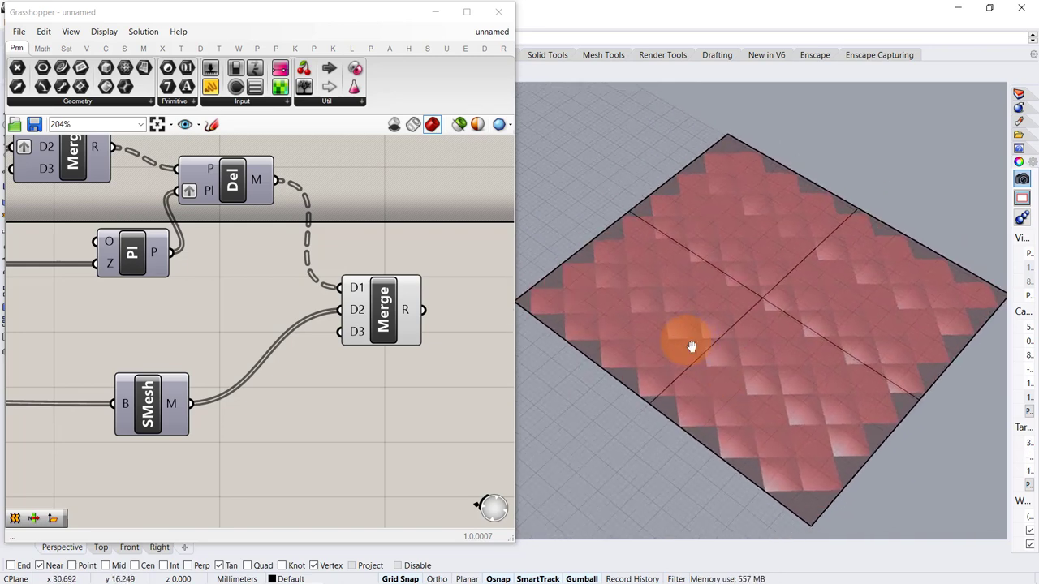
Step: Flatten the final Merge's output and connect it to a new Weaverbird's Join Meshes and Weld component
scroll(335, 363, "down", 2)
right_click_drag(371, 353, 298, 350)
right_click(306, 314)
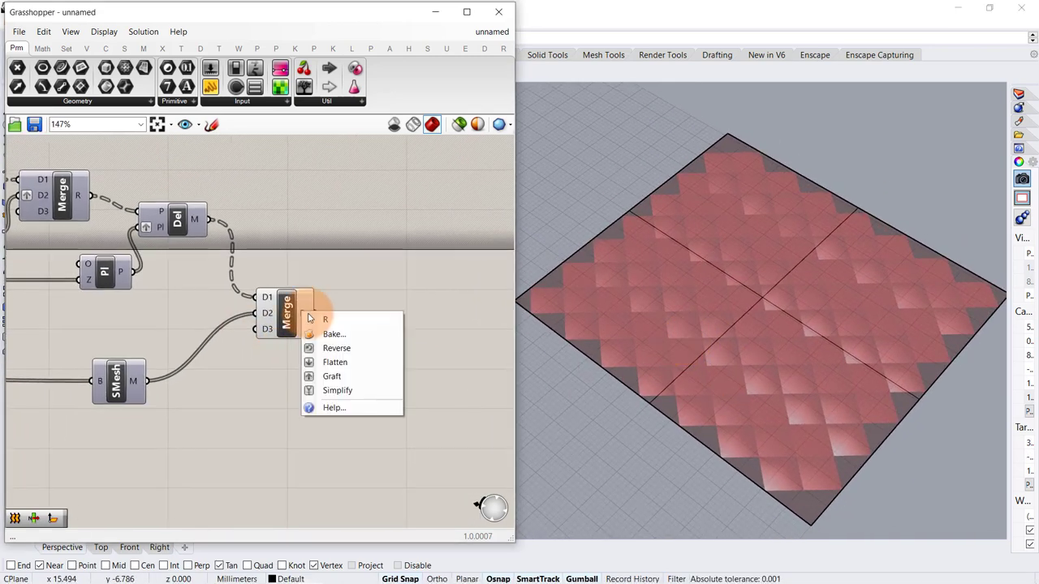
double_click(371, 309)
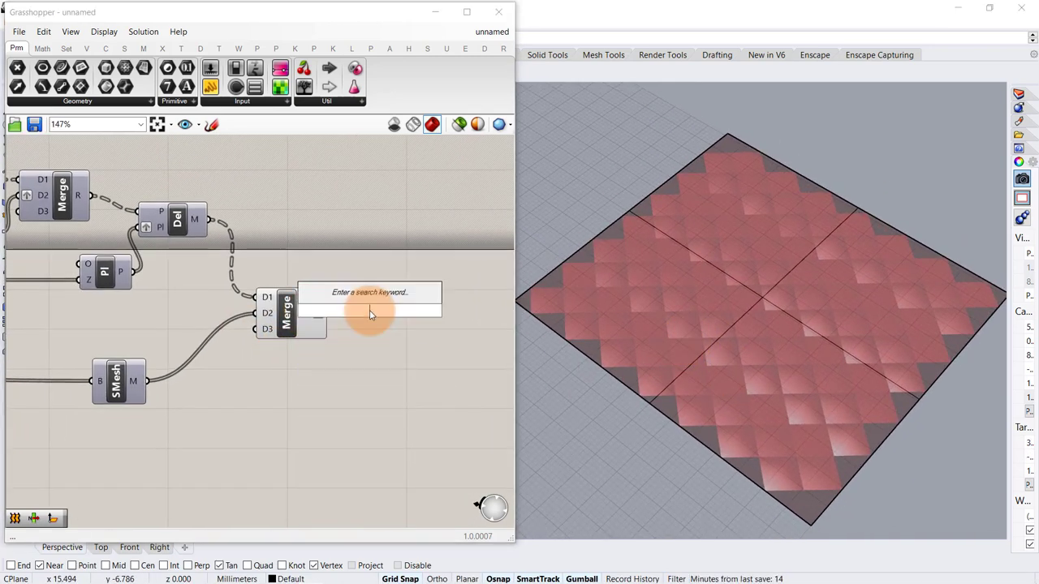
type("wb jo")
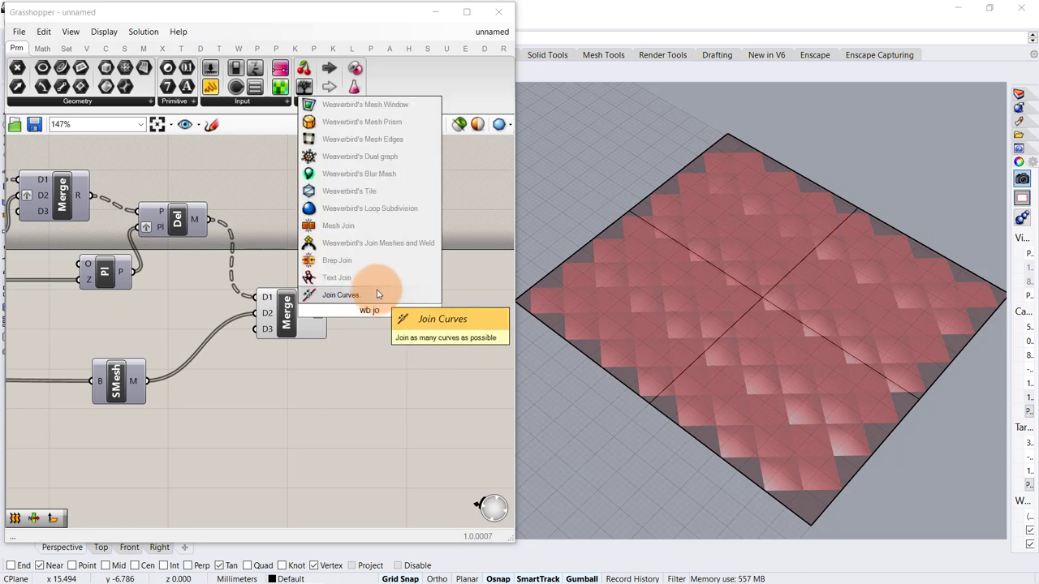
left_click(399, 245)
left_click_drag(327, 313, 414, 323)
left_click(415, 284)
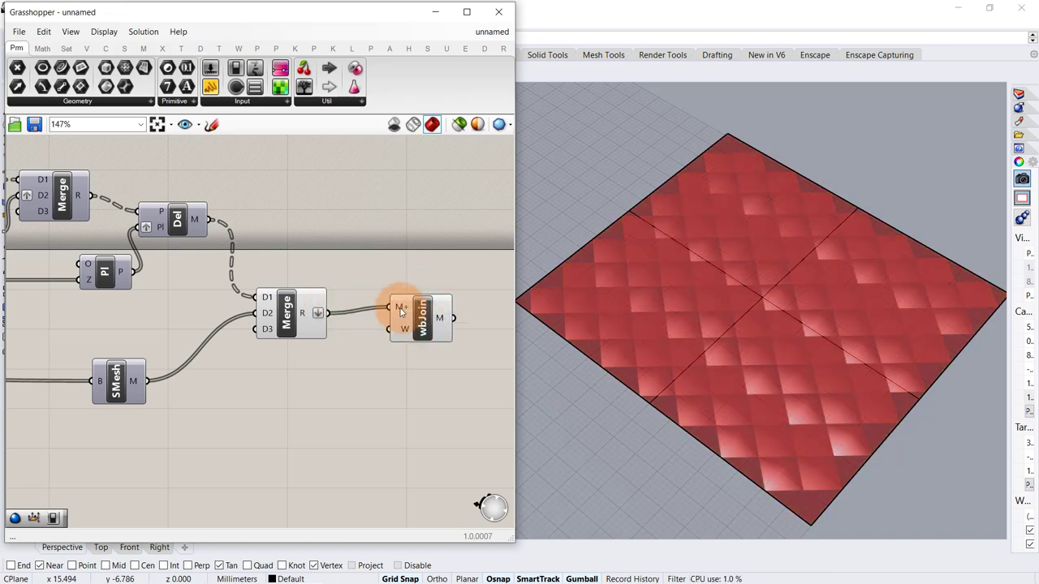
Step: Flatten the Join Meshes and Weld component's M+ input and connect a new Boolean Toggle to its W input
right_click(400, 312)
left_click(429, 401)
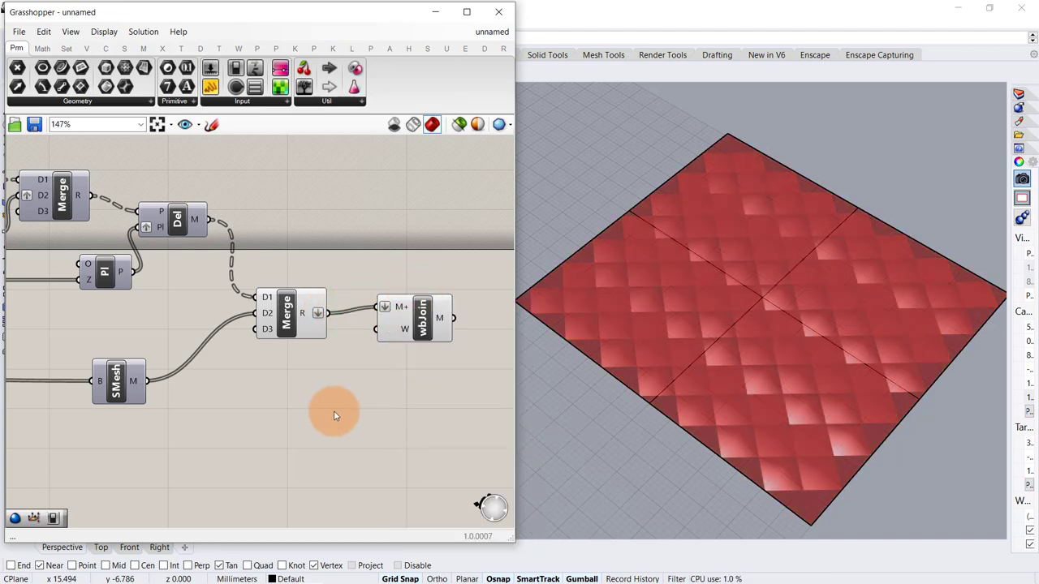
double_click(292, 391)
type("togg")
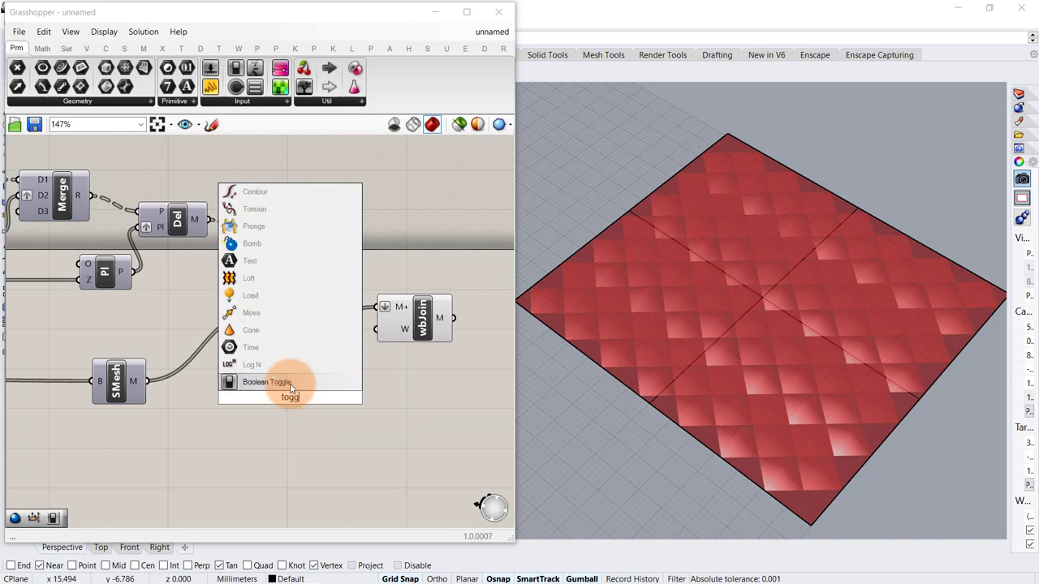
left_click(291, 385)
left_click_drag(334, 397, 371, 331)
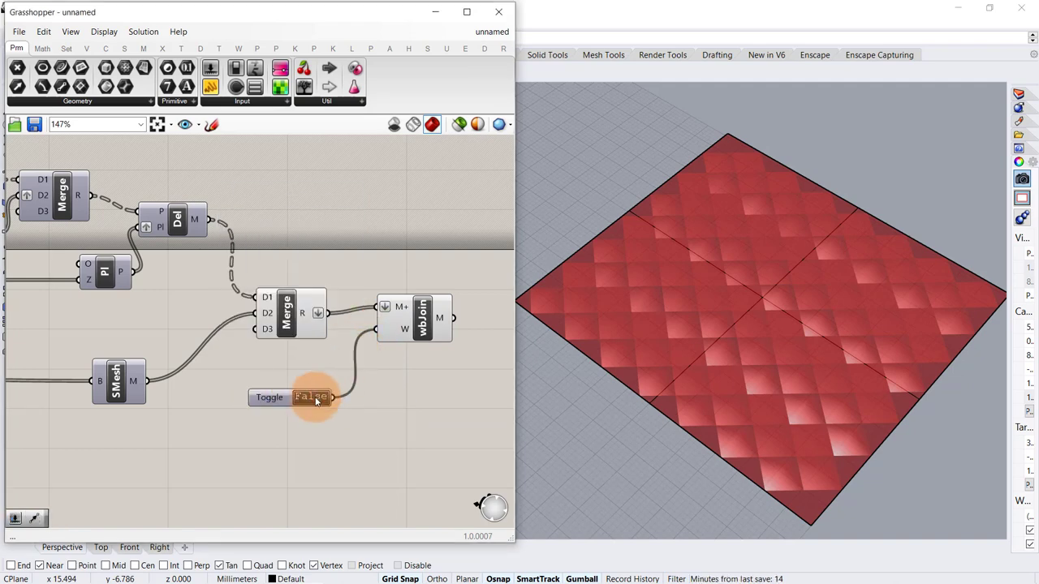
Step: Set the weld toggle to True and compare the welded and unwelded mesh shading in the Rhino viewport
double_click(316, 401)
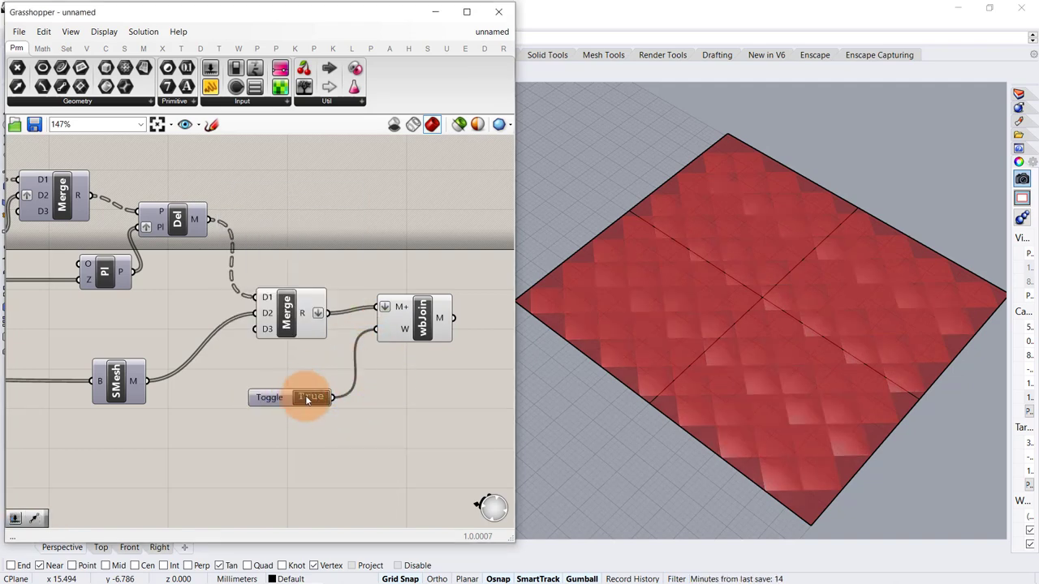
double_click(307, 399)
double_click(307, 400)
mouse_move(777, 339)
right_mouse_down()
mouse_move(770, 379)
mouse_move(810, 341)
mouse_move(763, 354)
right_mouse_up()
scroll(685, 369, "up", 2)
Step: Add Weaverbird's Catmull-Clark Subdivision and connect the joined mesh output to its M input
right_click_drag(419, 323, 336, 301)
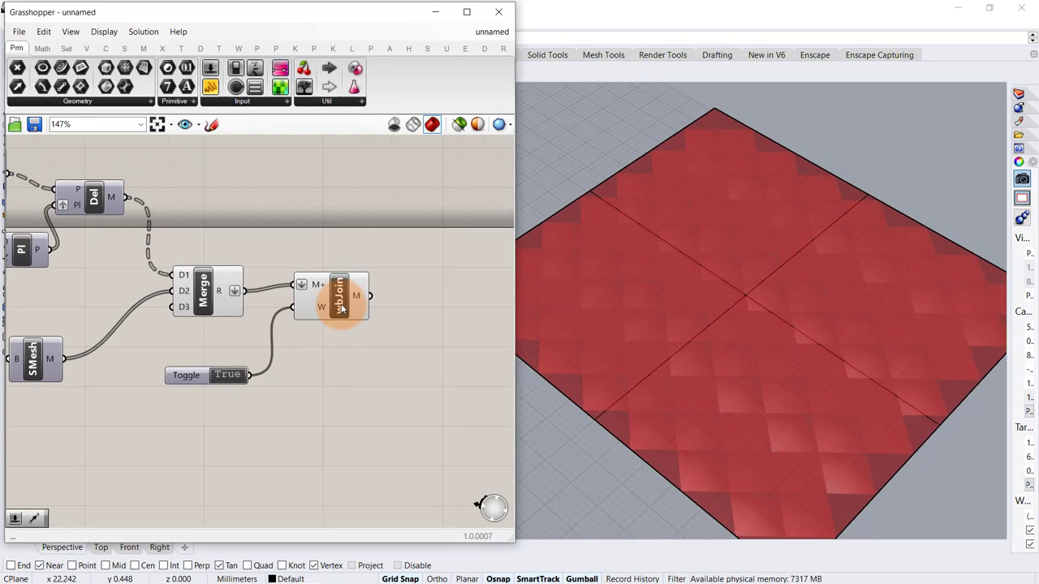
double_click(409, 302)
type("wb cat")
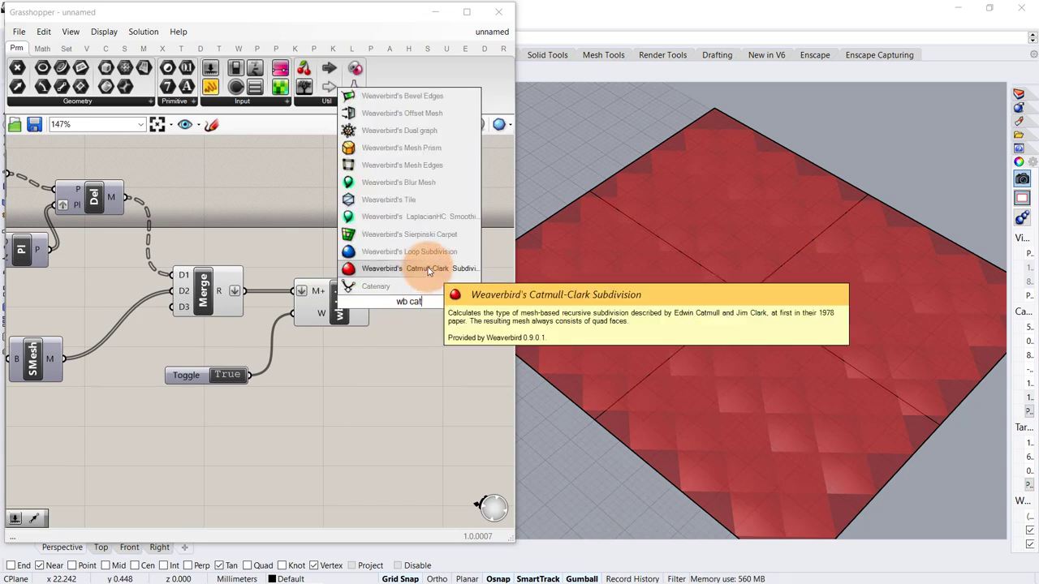
left_click(406, 332)
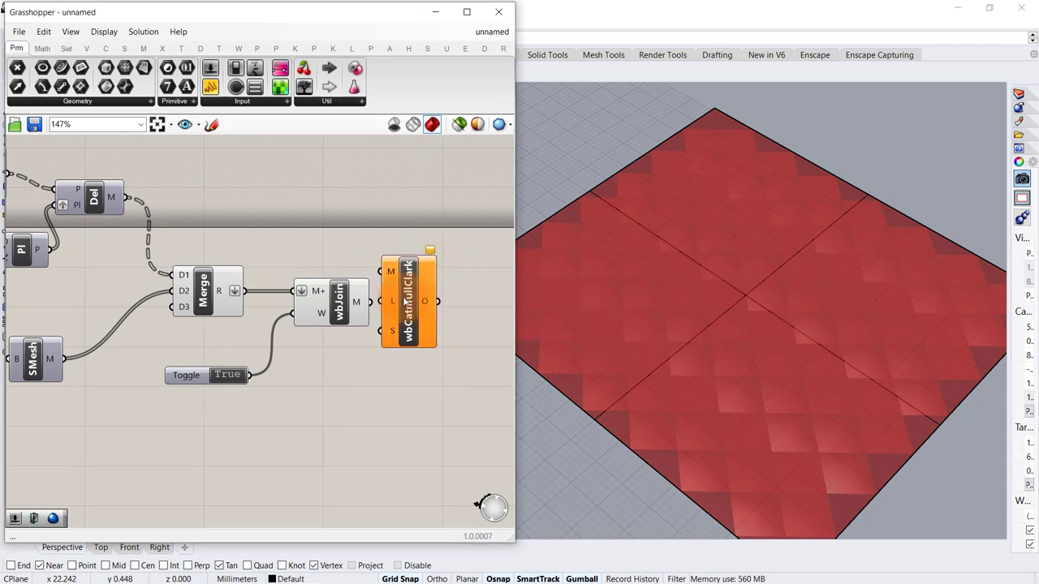
left_click_drag(399, 293, 415, 289)
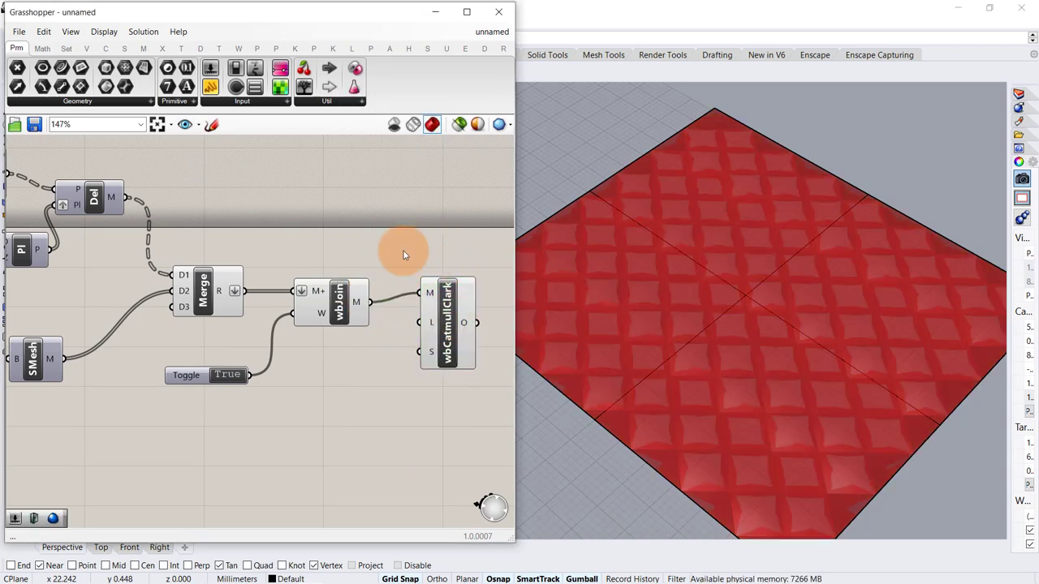
Step: Turn off the preview of the final Merge and the Join Meshes and Weld component
left_click_drag(360, 215, 153, 432)
middle_click(218, 425)
left_click(257, 389)
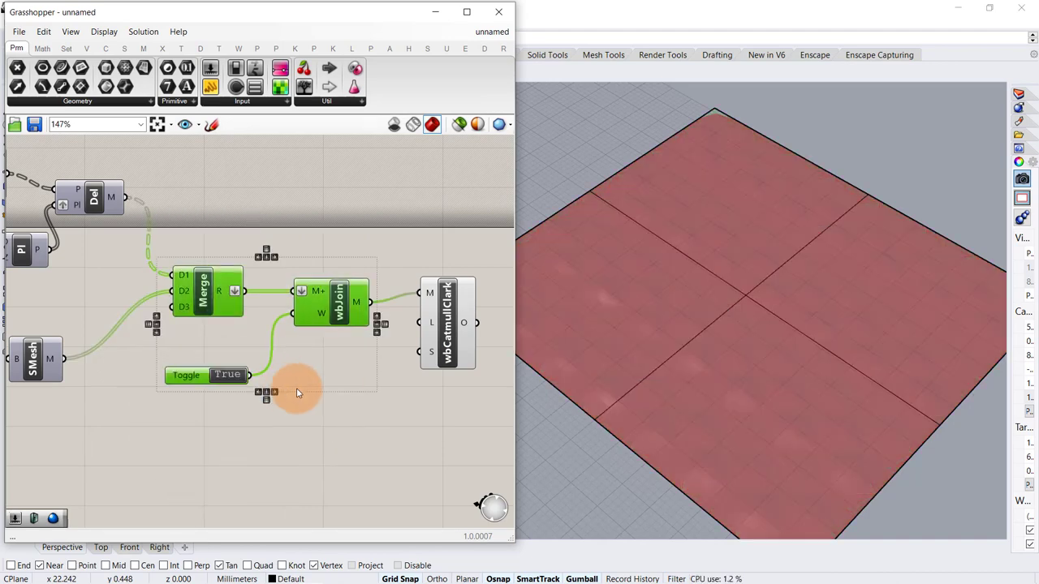
left_click(313, 417)
Step: Add a number slider to the Catmull-Clark component's L input and set the Level to 2
double_click(304, 418)
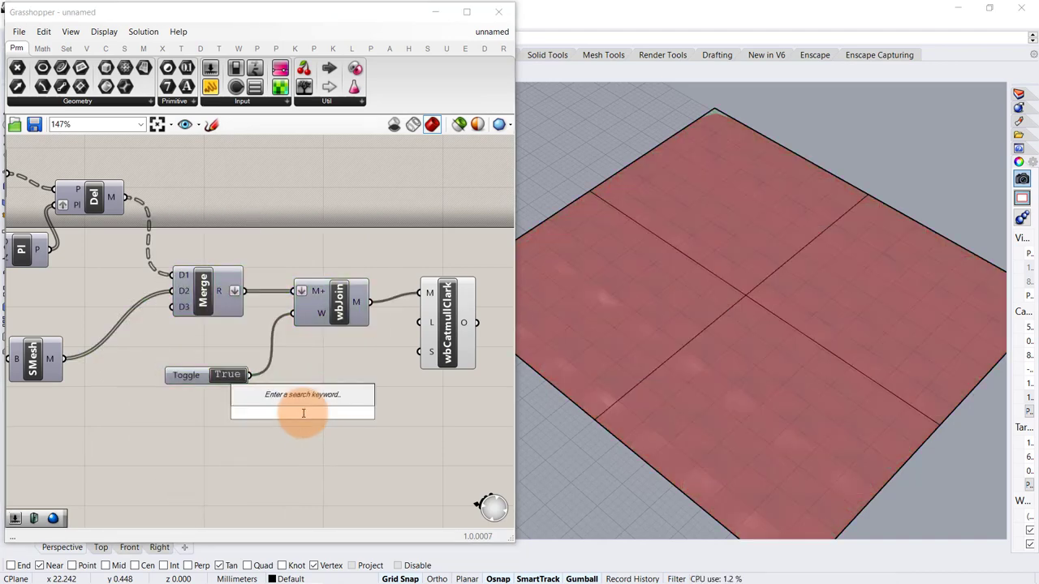
key("Return")
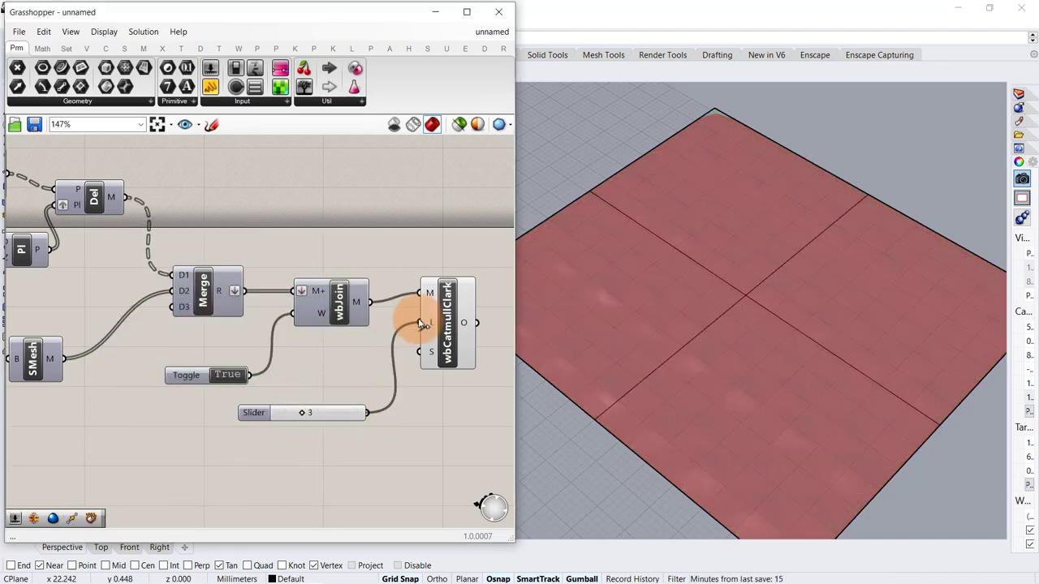
left_click(313, 415)
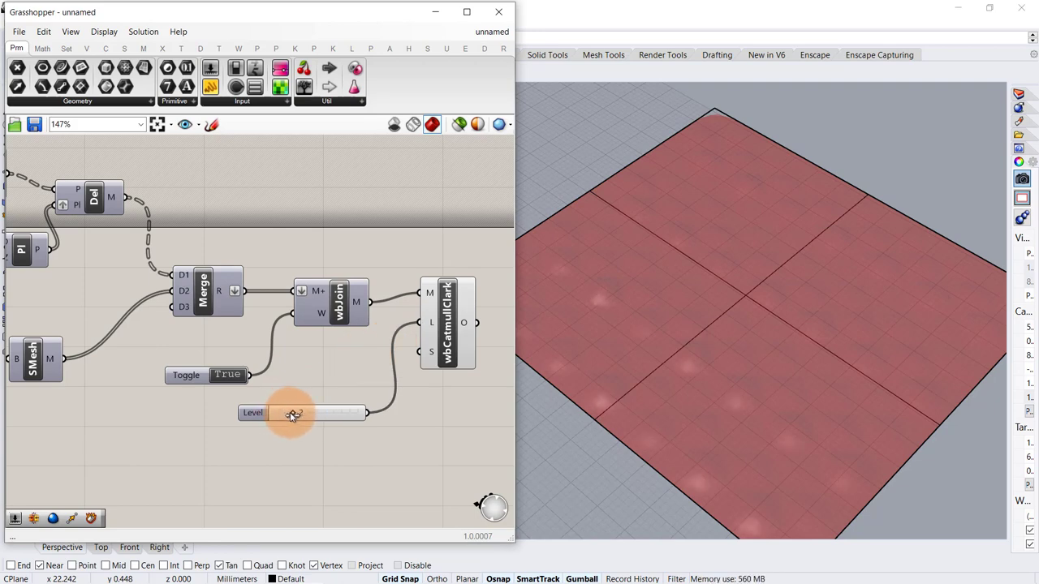
Step: Add a Custom Preview component and connect the Catmull-Clark output to its G input
right_click_drag(421, 321, 278, 343)
double_click(386, 343)
type("cu")
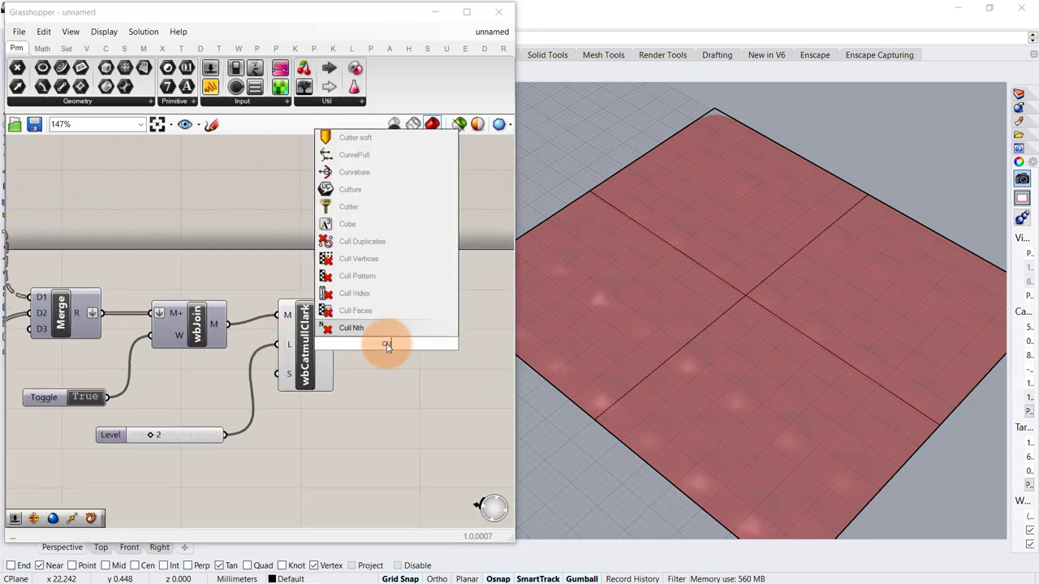
type("sto")
left_click(364, 258)
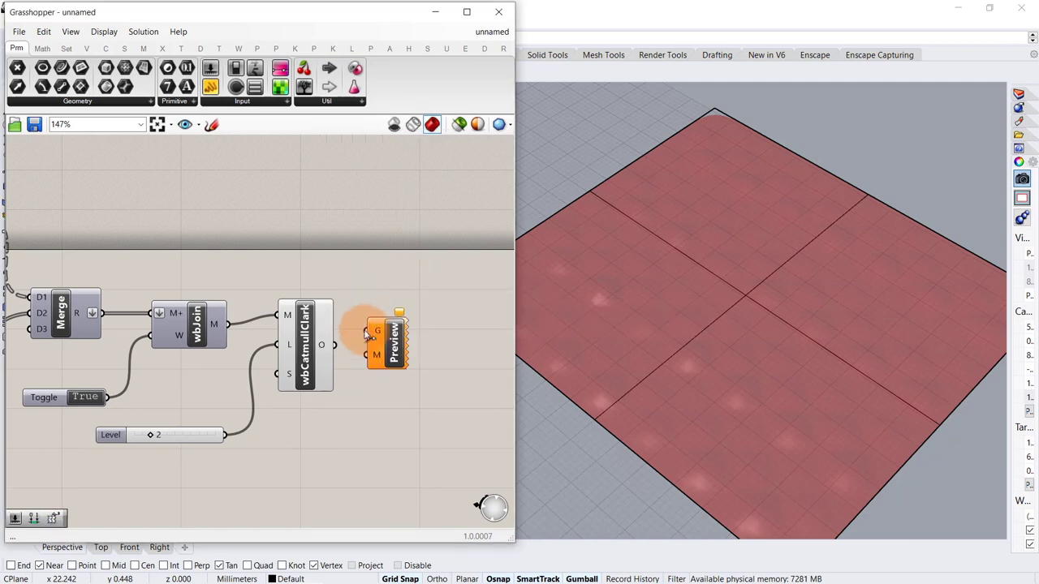
left_click_drag(341, 349, 371, 330)
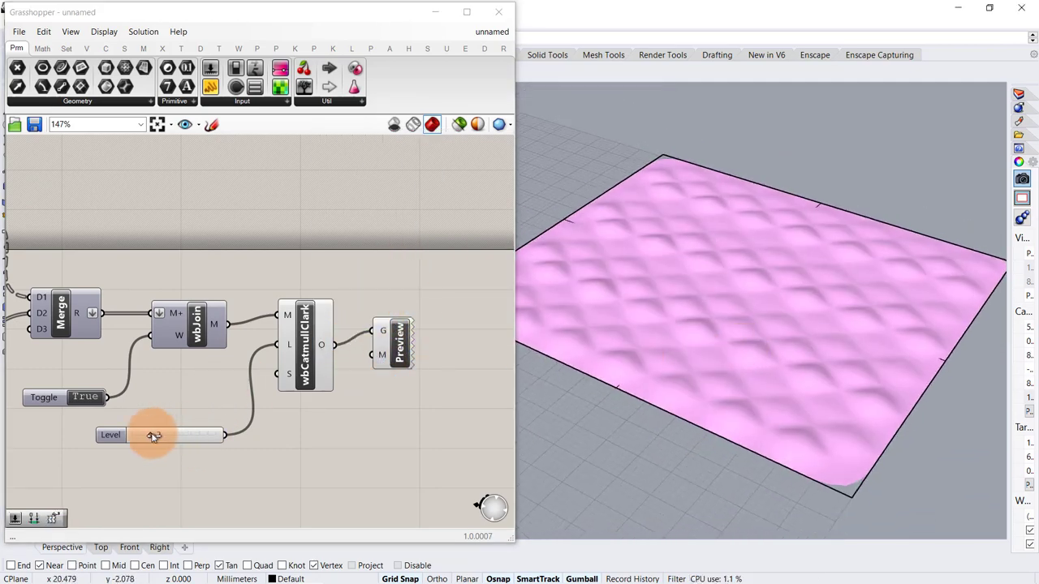
Step: Try different subdivision levels, set Level to 3, and move the Catmull-Clark component closer to the Custom Preview
left_click_drag(154, 437, 143, 438)
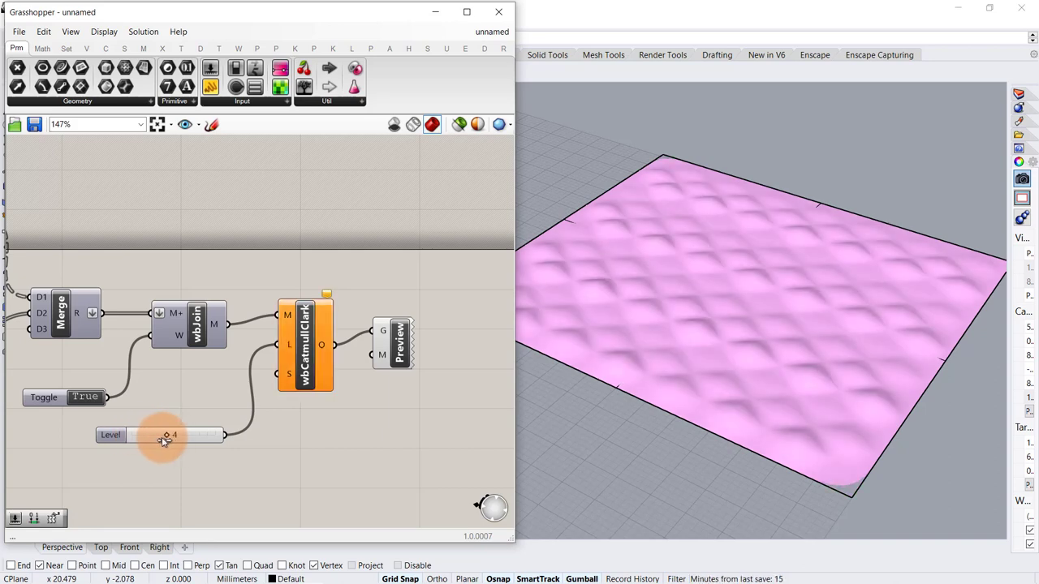
left_click_drag(300, 374, 317, 394)
left_click(189, 478)
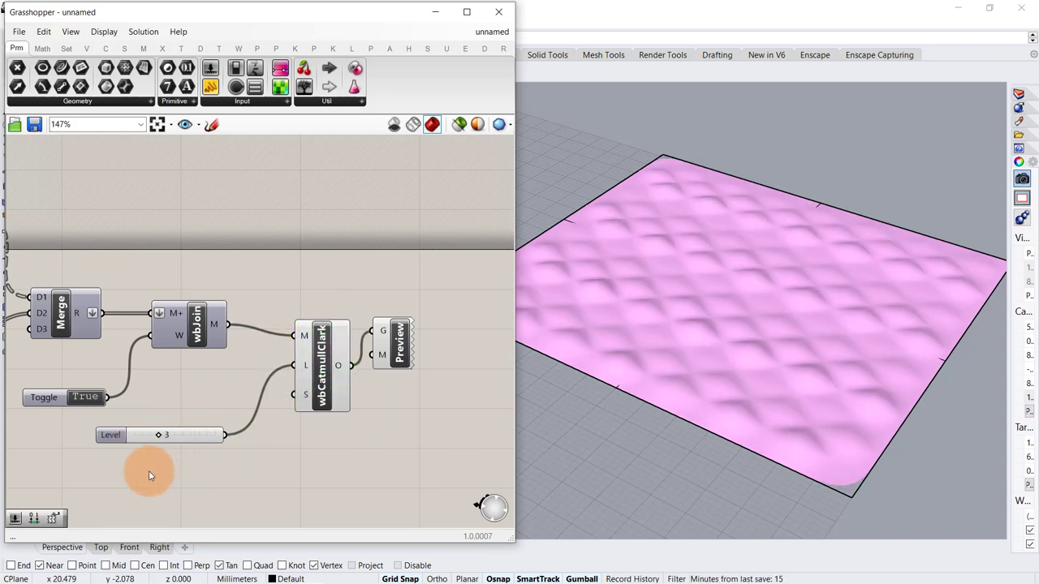
Step: Add a number slider with value 0 and connect it to the Catmull-Clark component's S input for Smooth Naked Edges
double_click(149, 476)
type("0")
key("Return")
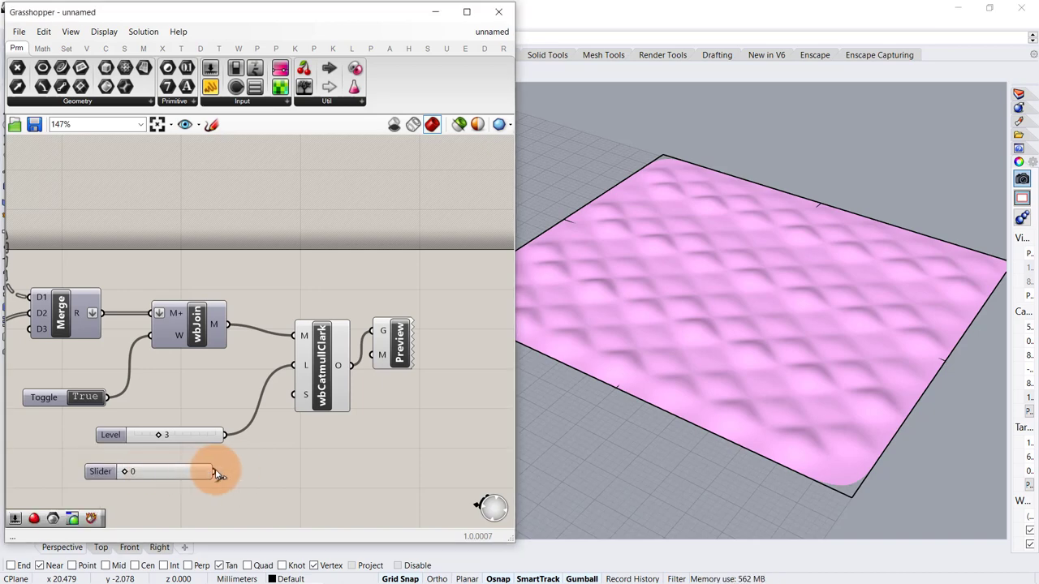
left_click(329, 385)
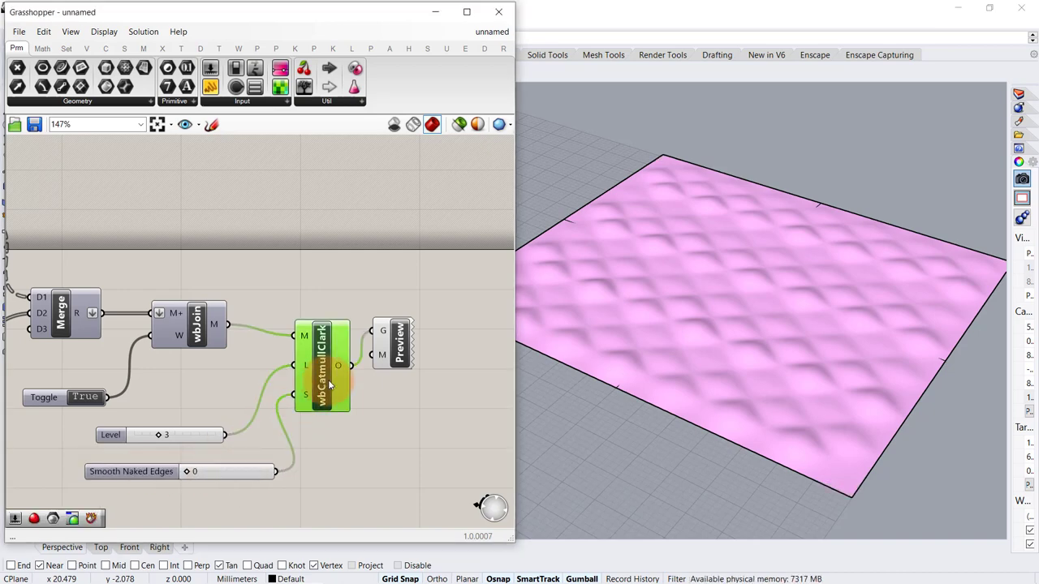
left_click(398, 351)
left_click(401, 422)
Step: Set the B slider of the Multiplication after the Image Sampler to 8 and inspect the raised bumps in Rhino
right_click_drag(304, 336, 414, 289)
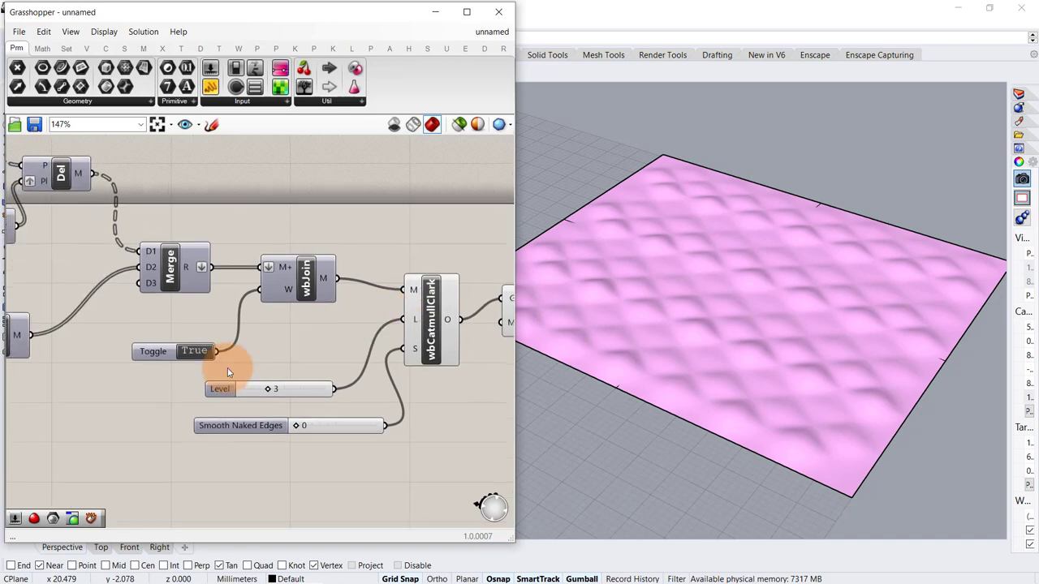
right_click_drag(195, 365, 339, 363)
scroll(338, 362, "down", 3)
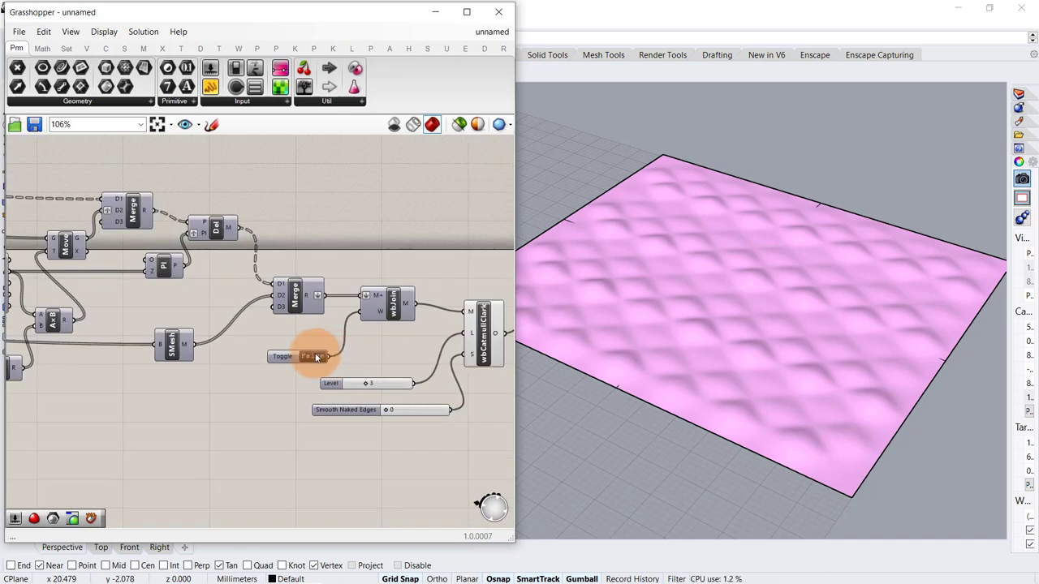
right_click_drag(197, 323, 162, 336)
scroll(241, 363, "up", 5)
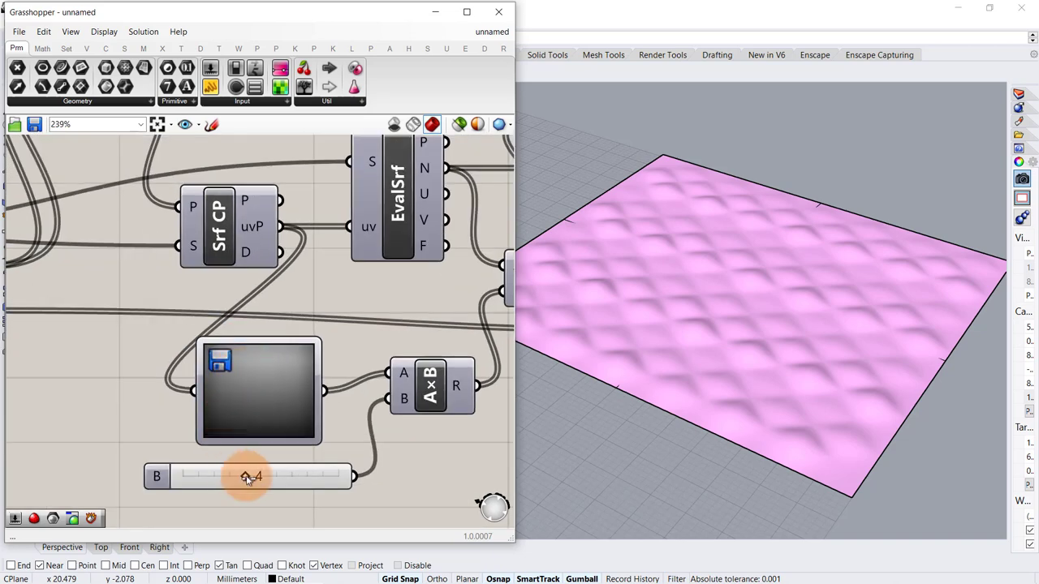
left_click_drag(248, 479, 308, 478)
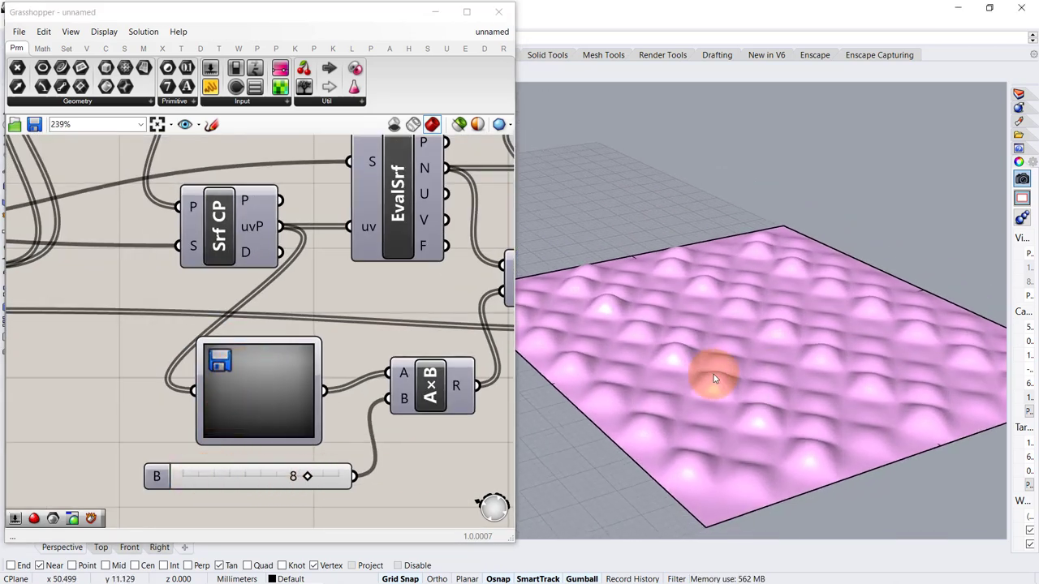
scroll(718, 364, "up", 2)
scroll(725, 348, "down", 2)
right_click_drag(730, 350, 738, 345)
Step: Try Clamp tiling in the Image Sampler settings and inspect the resulting surface
left_click(244, 395)
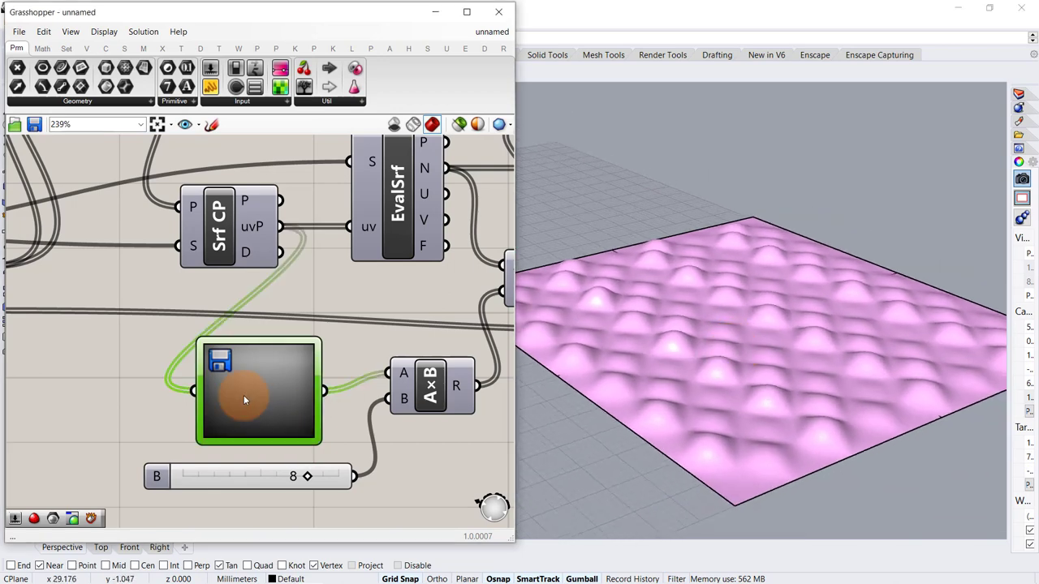
double_click(244, 396)
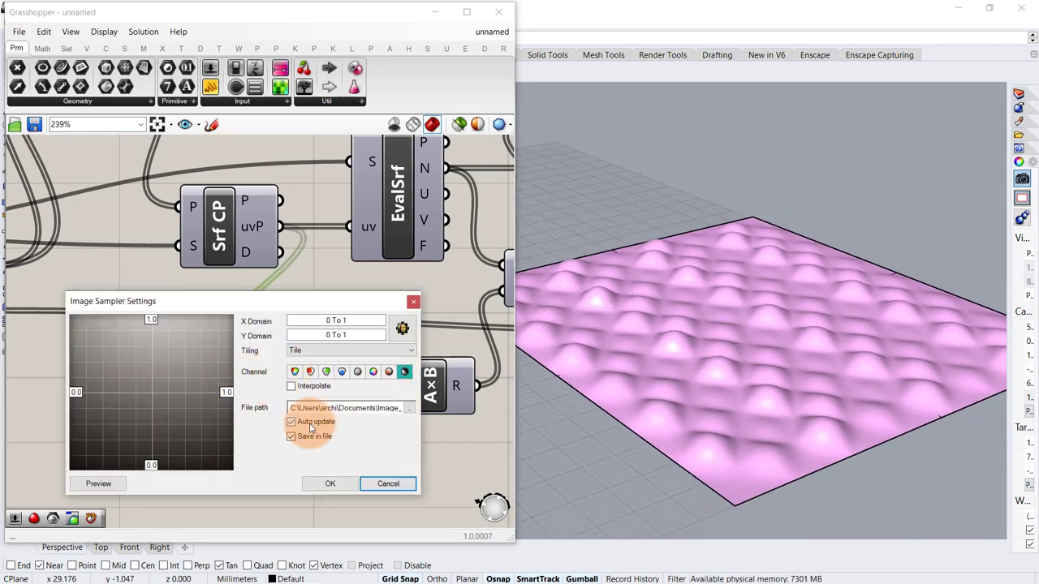
left_click(291, 386)
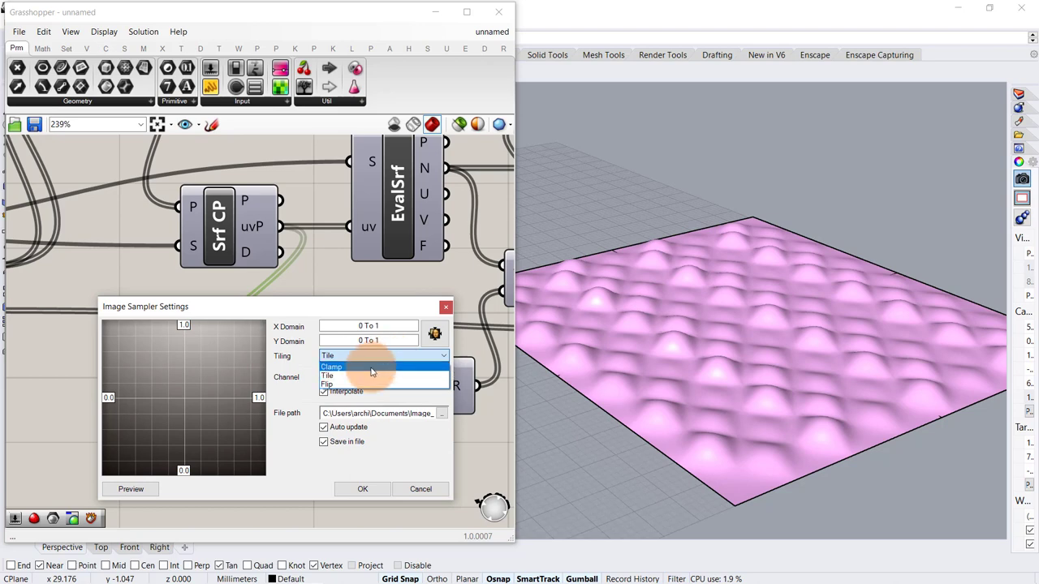
left_click(362, 489)
mouse_move(729, 376)
right_mouse_down()
mouse_move(726, 411)
mouse_move(741, 371)
right_mouse_up()
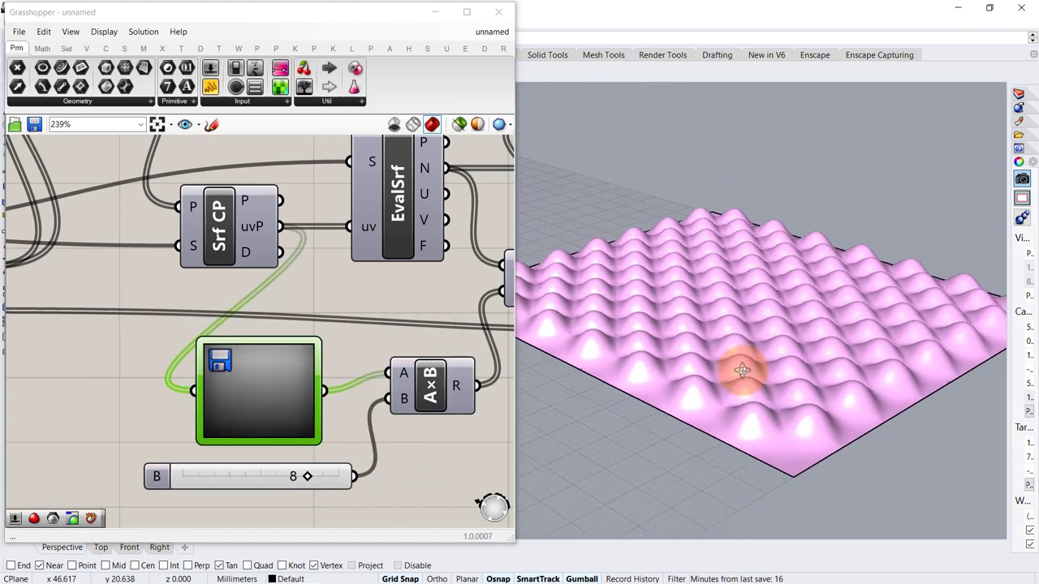
right_click_drag(635, 352, 600, 351)
Step: Try Flip tiling in the Image Sampler settings and inspect the resulting surface
double_click(272, 382)
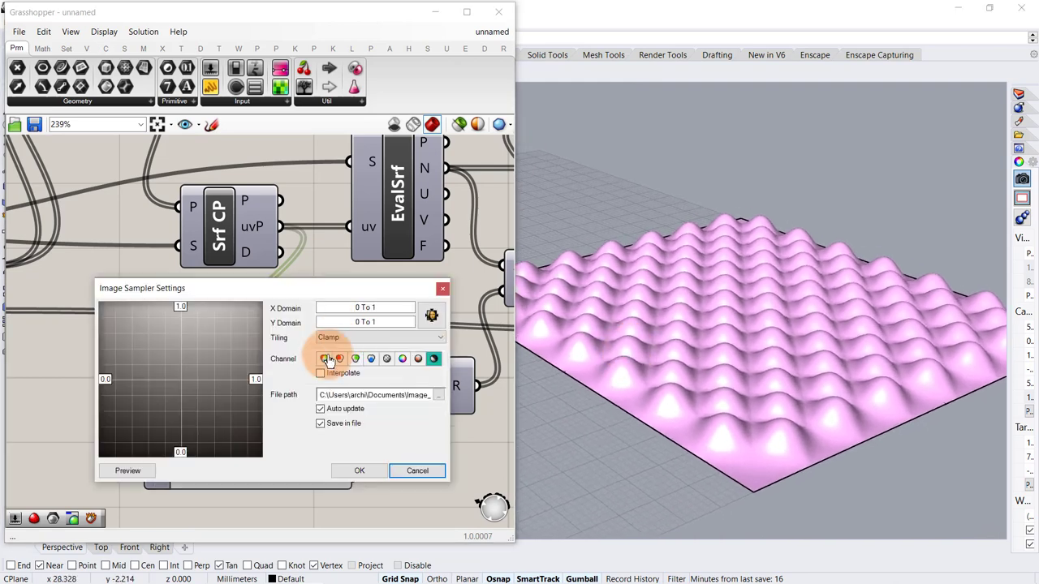
left_click(350, 338)
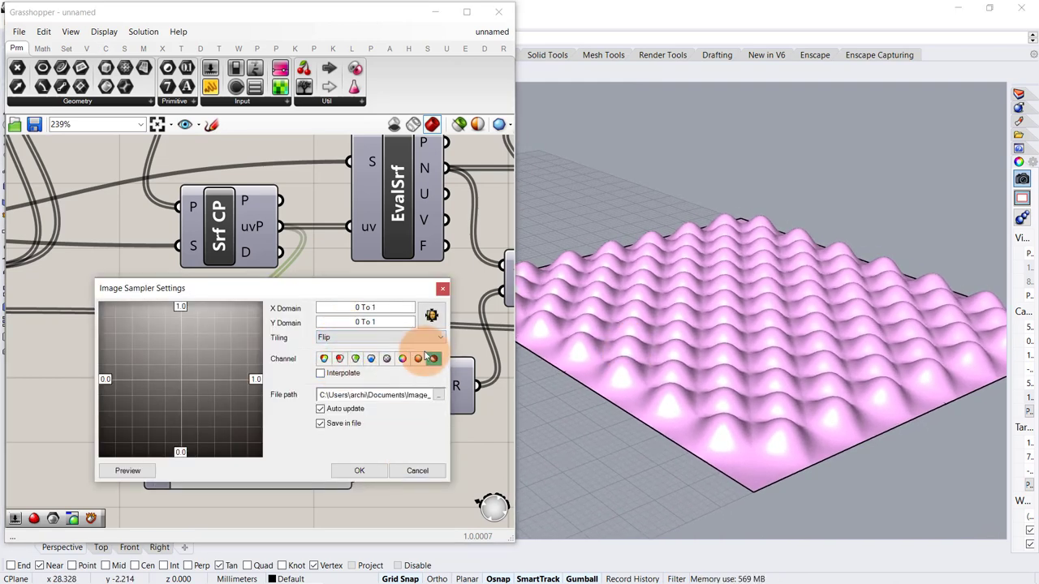
left_click(363, 471)
mouse_move(825, 386)
right_mouse_down()
mouse_move(812, 413)
mouse_move(832, 383)
right_mouse_up()
Step: Set the Image Sampler's tiling back to Tile
double_click(270, 380)
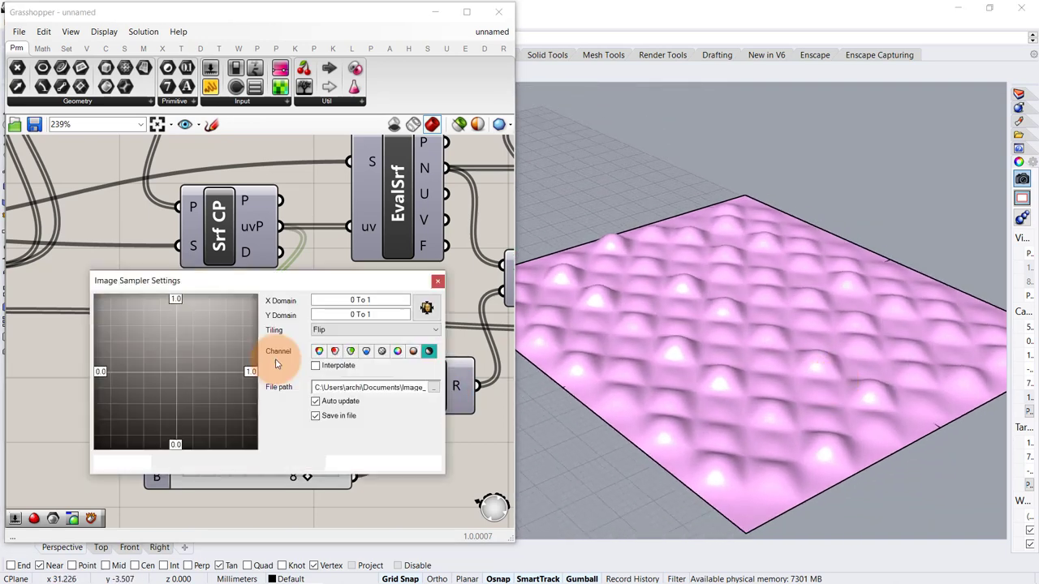
left_click(366, 331)
left_click(345, 351)
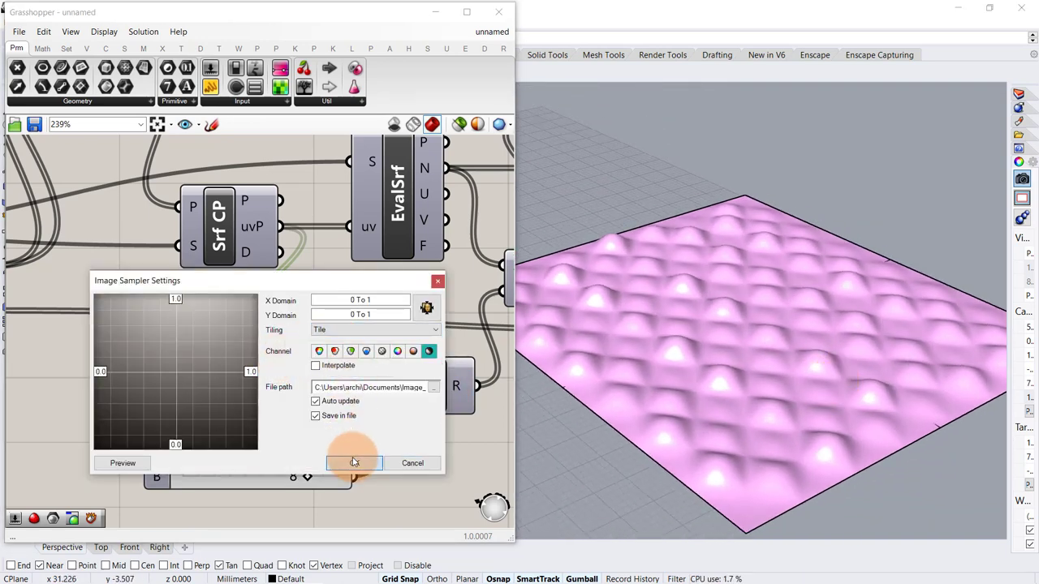
left_click(354, 462)
Step: Load the gradient-02 image from the Image_Sampling folder into the Image Sampler
double_click(238, 370)
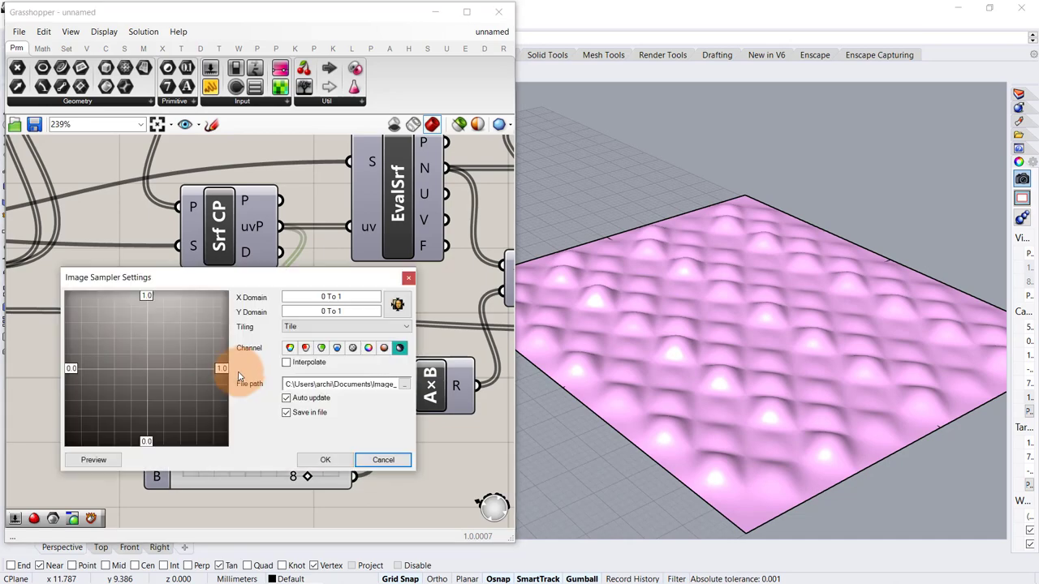
left_click(409, 385)
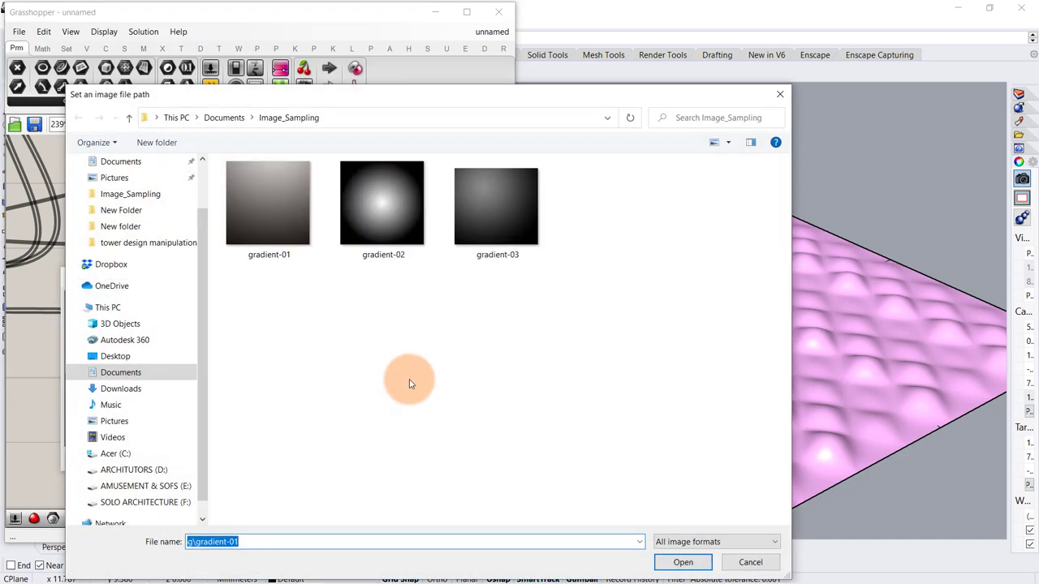
double_click(396, 215)
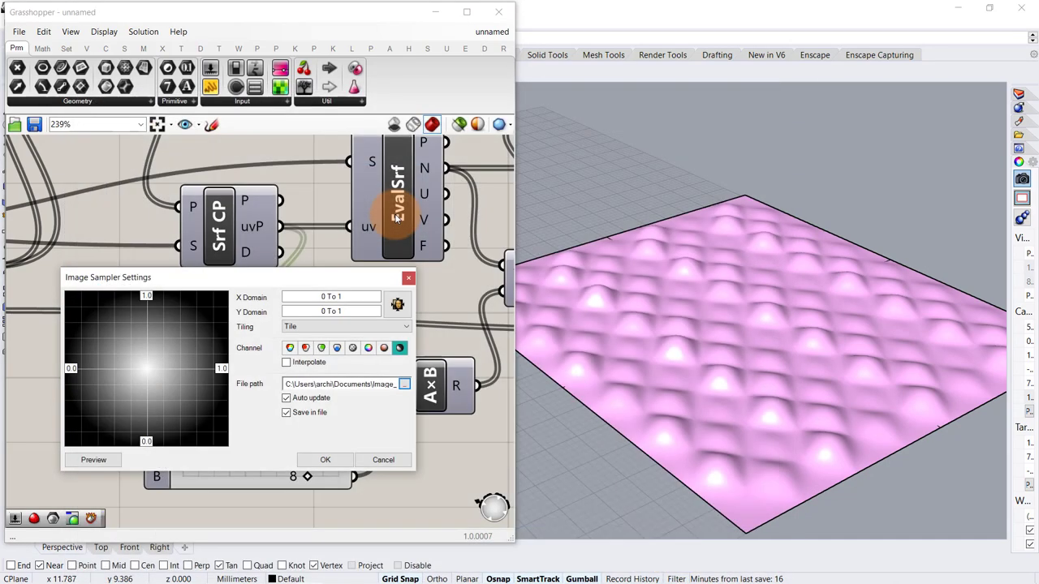
left_click(325, 461)
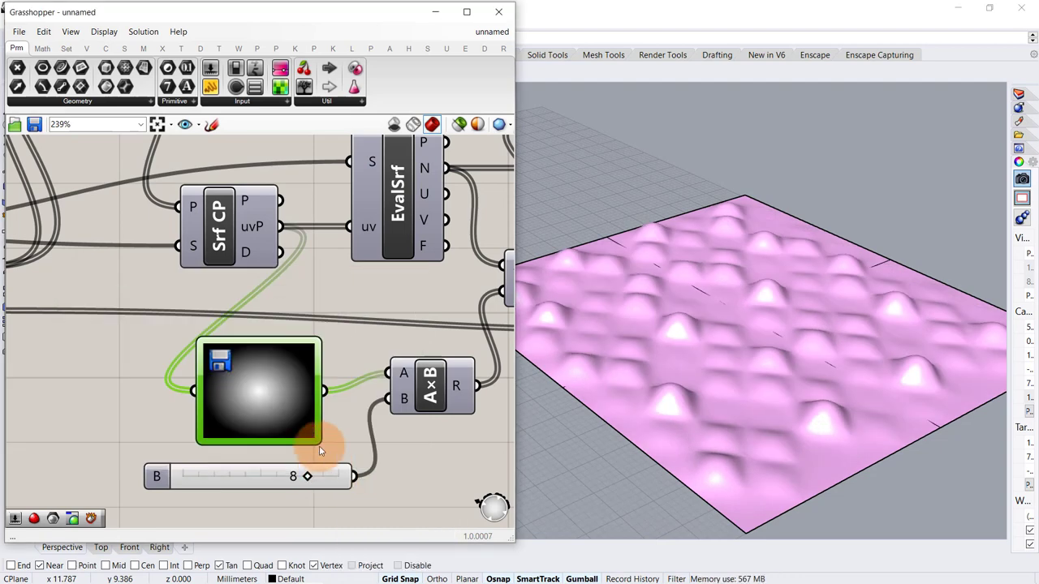
Step: Set the Image Sampler's tiling to Clamp, keeping the loaded radial gradient image
mouse_move(743, 346)
right_mouse_down()
mouse_move(737, 390)
mouse_move(737, 351)
mouse_move(756, 343)
right_mouse_up()
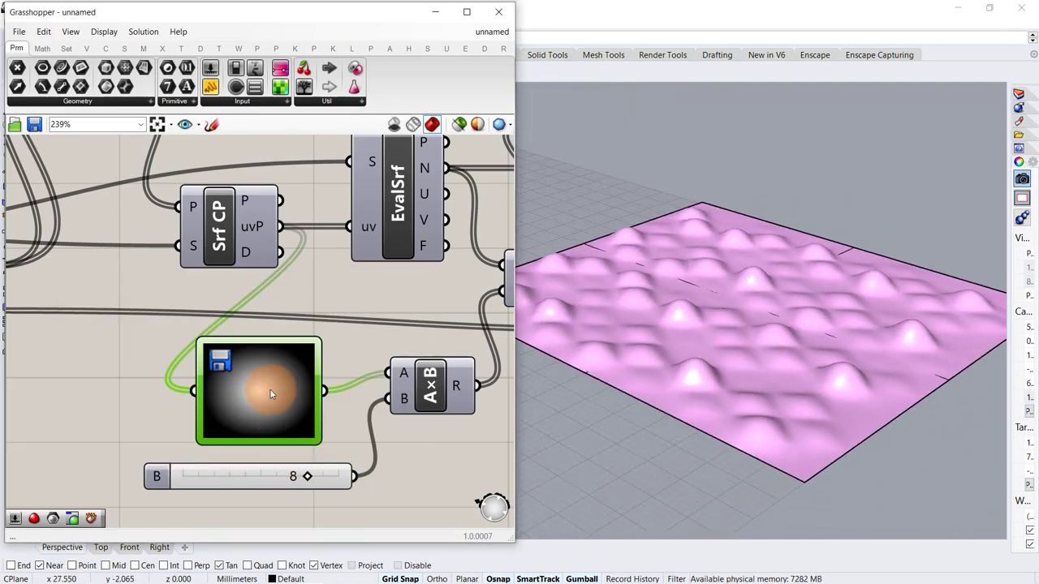
double_click(270, 391)
left_click(336, 344)
left_click(335, 357)
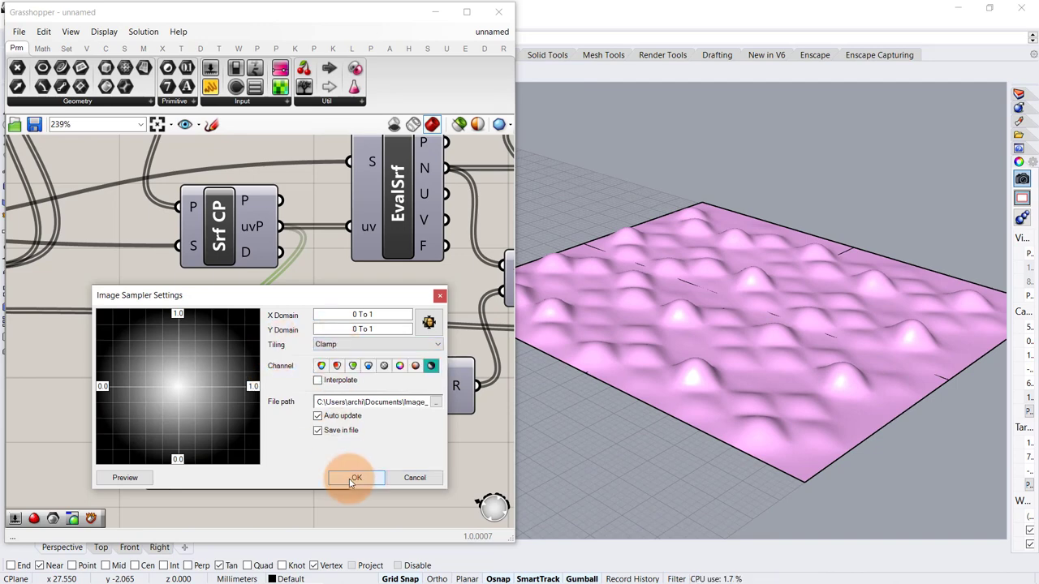
left_click(350, 478)
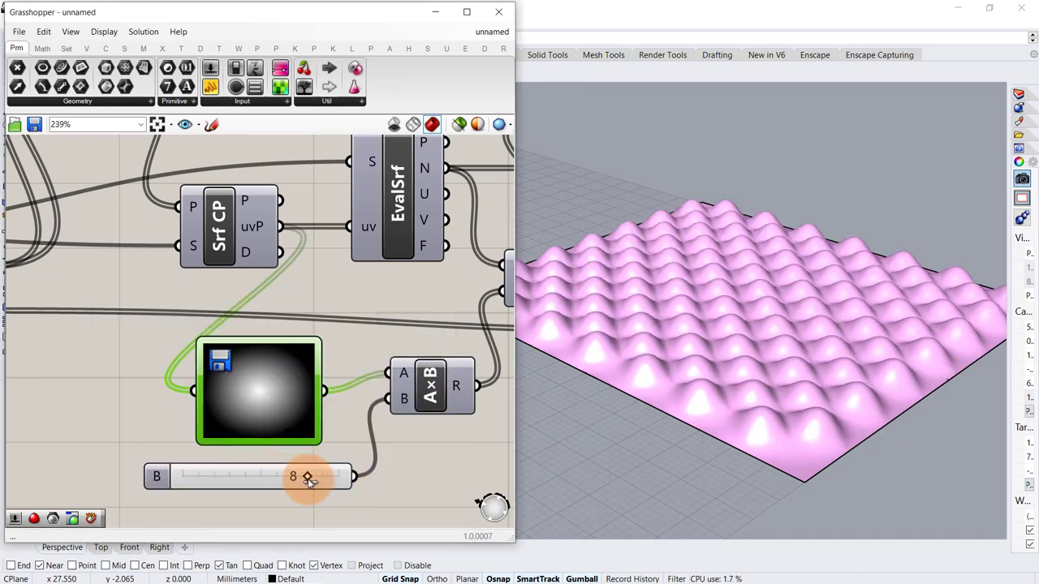
Step: Lower the height multiplier slider B to 3 and inspect the panel surface
left_click_drag(308, 479, 229, 477)
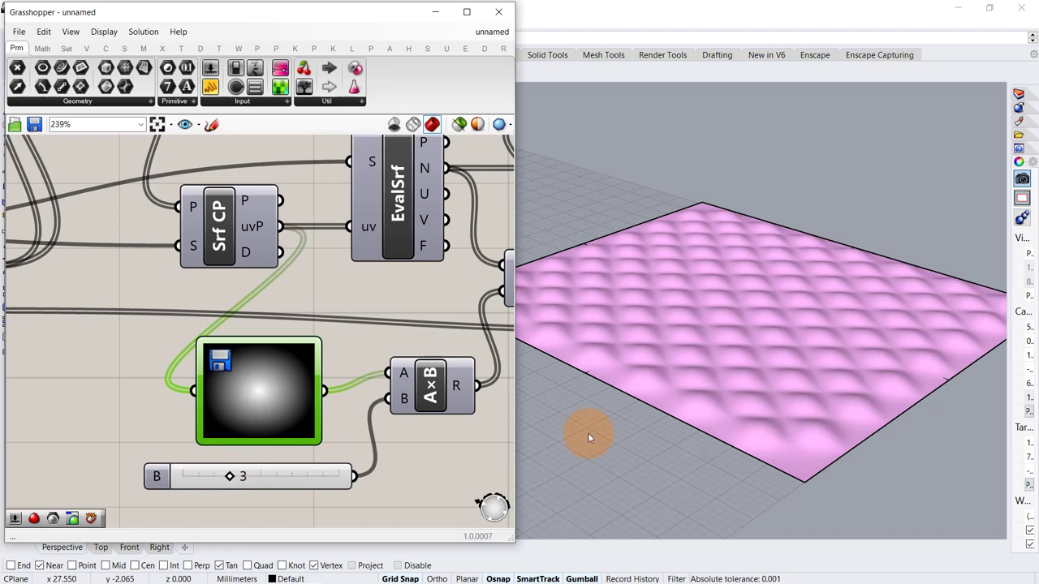
right_click_drag(589, 438, 805, 357)
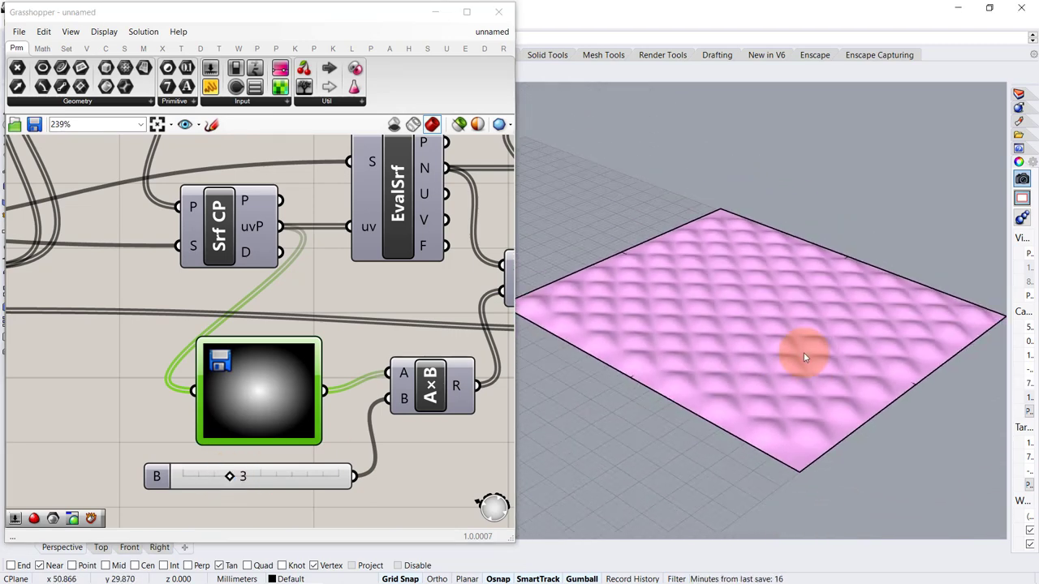
scroll(800, 357, "up", 2)
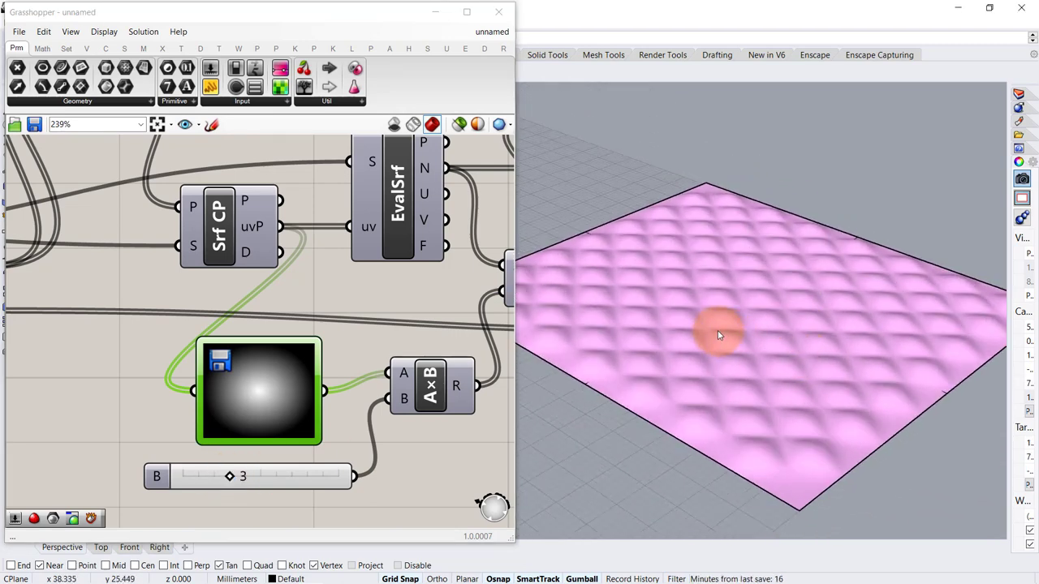
Step: Set both the X and Y domains of the Image Sampler to 0 To 100 and inspect the surface
double_click(310, 355)
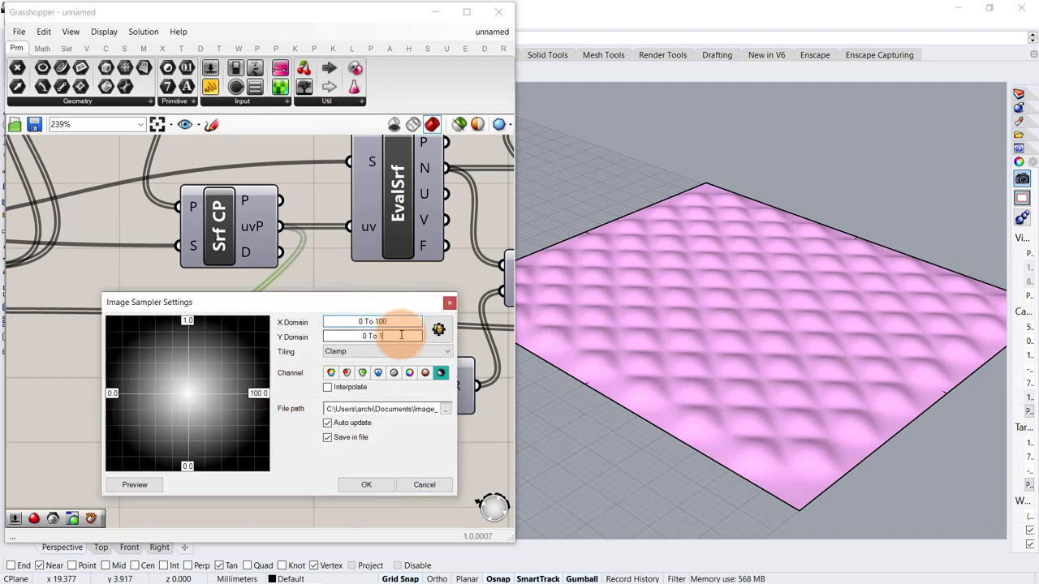
left_click(366, 485)
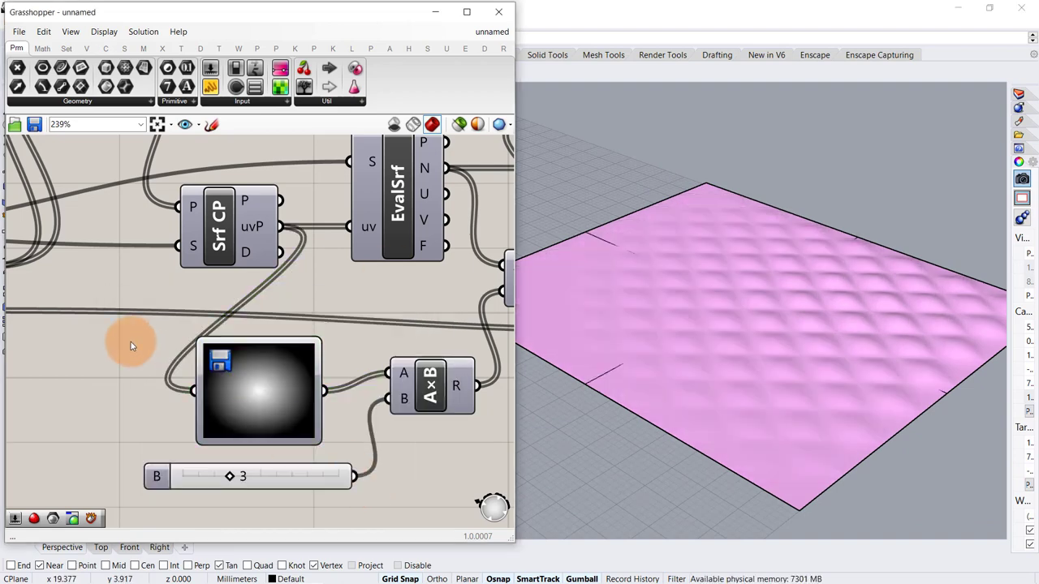
right_click_drag(700, 374, 746, 347)
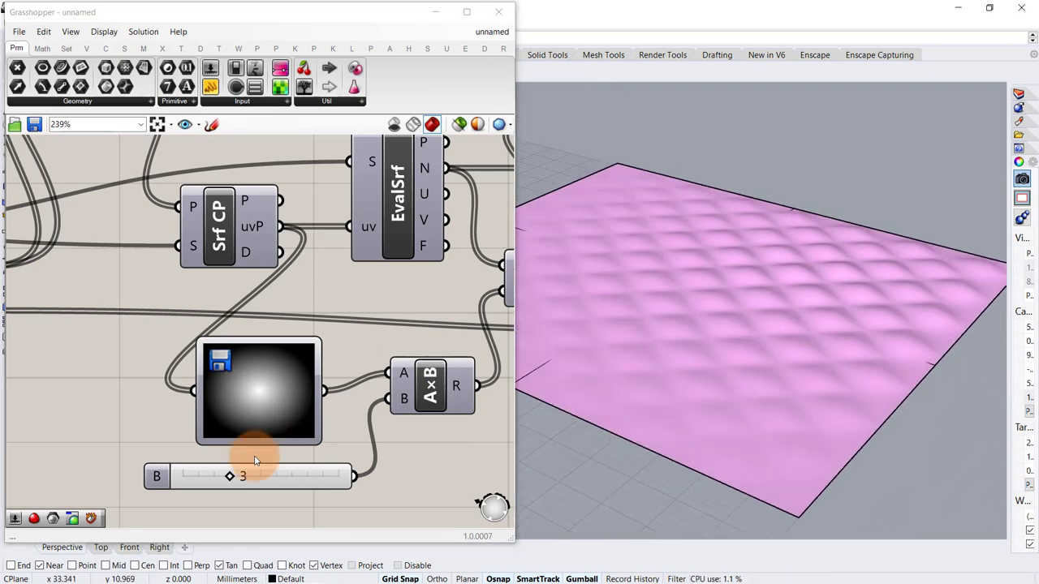
Step: Try the height multiplier slider B at 8, then set it to 6
left_click_drag(231, 476, 307, 476)
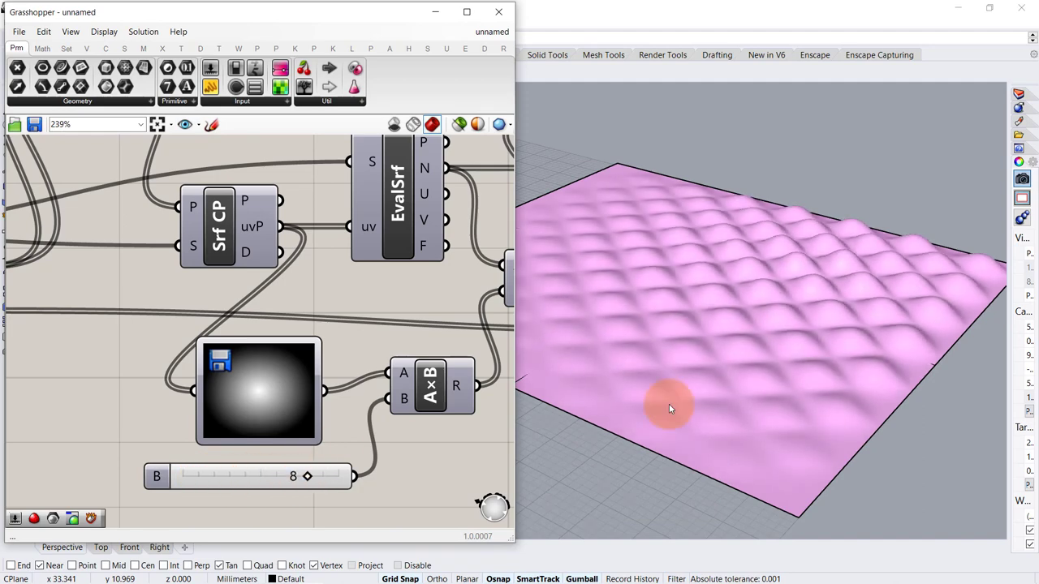
right_click_drag(671, 411, 844, 340)
left_click_drag(304, 480, 277, 480)
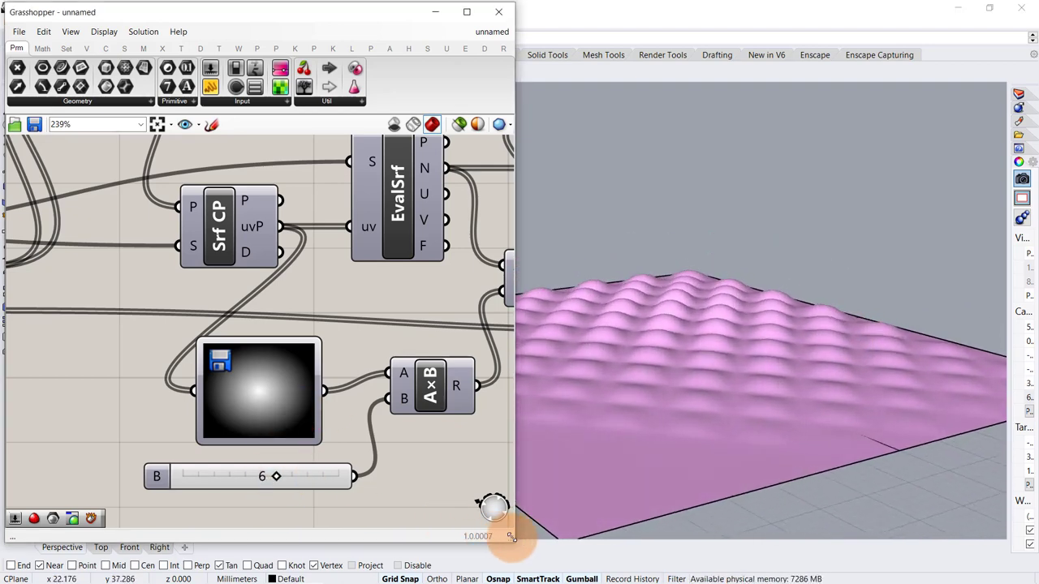
Step: Shrink the Grasshopper window to expose more of the Rhino viewport and inspect the whole surface
left_click_drag(509, 536, 353, 488)
mouse_move(642, 343)
right_mouse_down()
mouse_move(649, 376)
mouse_move(708, 284)
mouse_move(631, 331)
right_mouse_up()
scroll(155, 296, "down", 6)
scroll(105, 285, "up", 8)
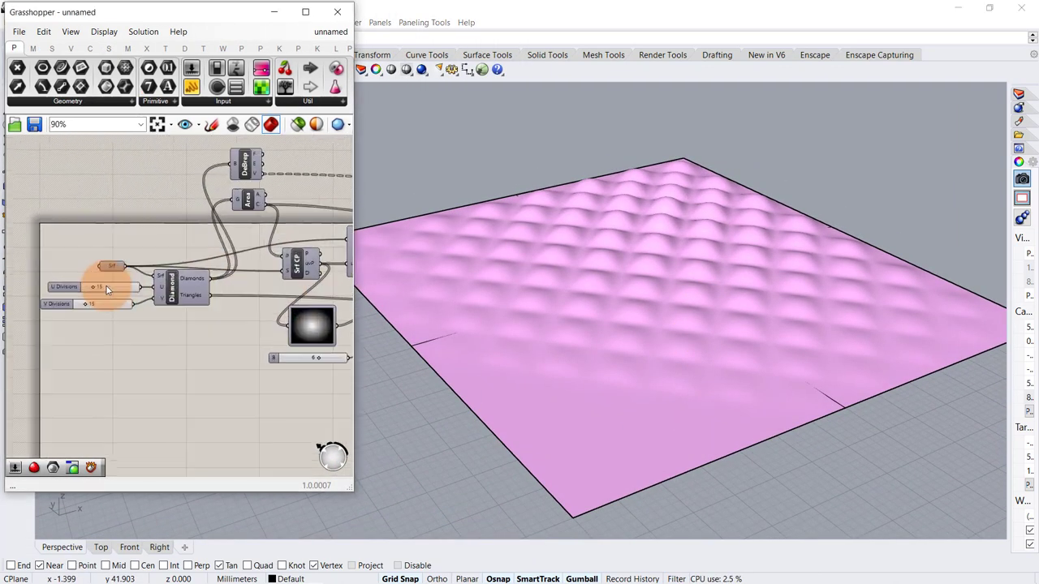
Step: Raise the U Divisions slider to 37 and inspect the denser diamond pattern
left_click_drag(105, 282, 140, 282)
right_click_drag(517, 254, 709, 332)
scroll(684, 321, "down", 5)
scroll(276, 304, "down", 4)
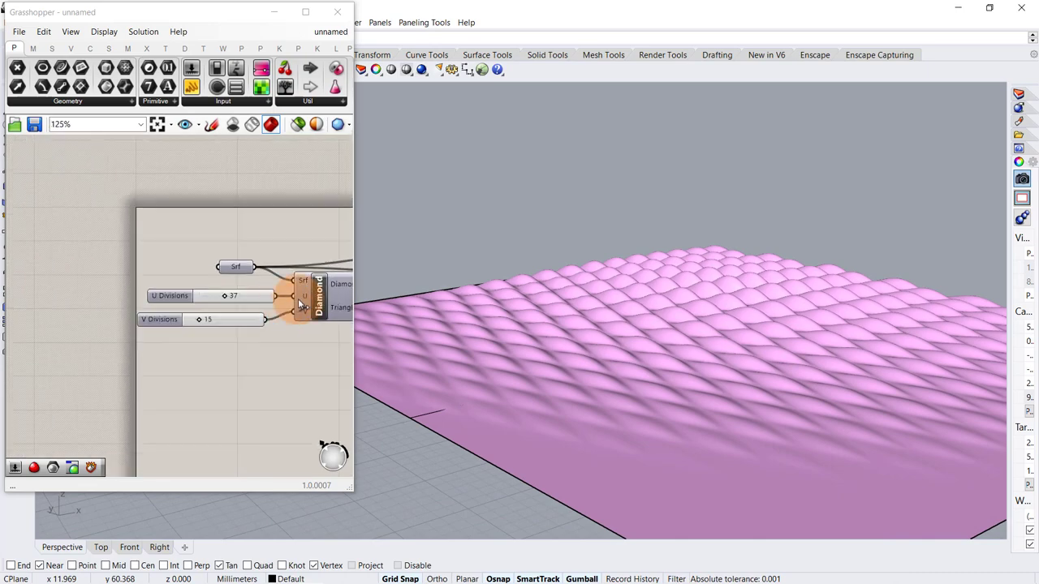
Step: Raise the height multiplier slider B to 10 and inspect the bulging surface from a low angle
right_click_drag(297, 299, 171, 333)
scroll(171, 330, "up", 3)
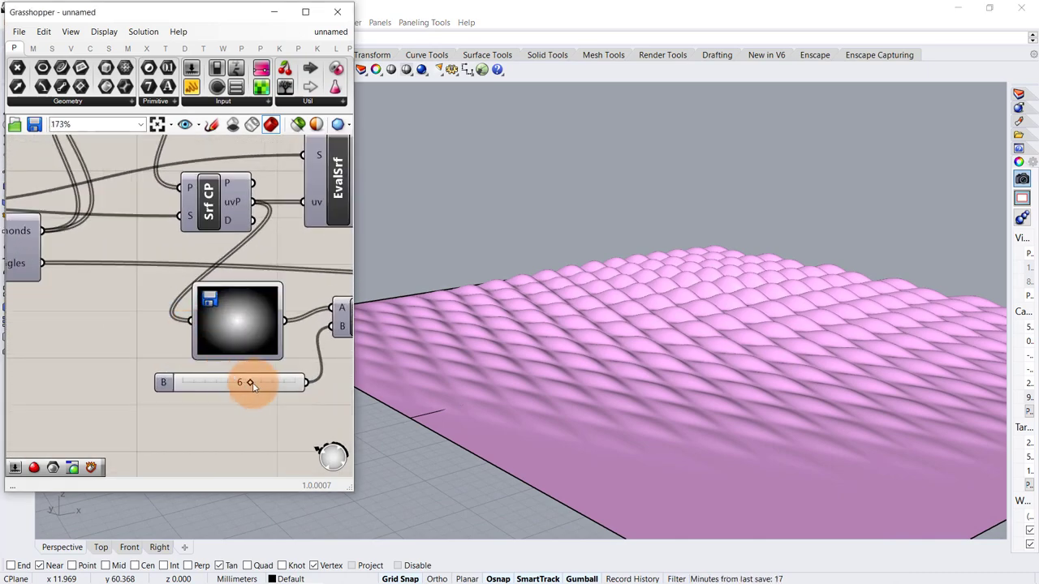
left_click_drag(251, 385, 309, 384)
scroll(582, 281, "down", 2)
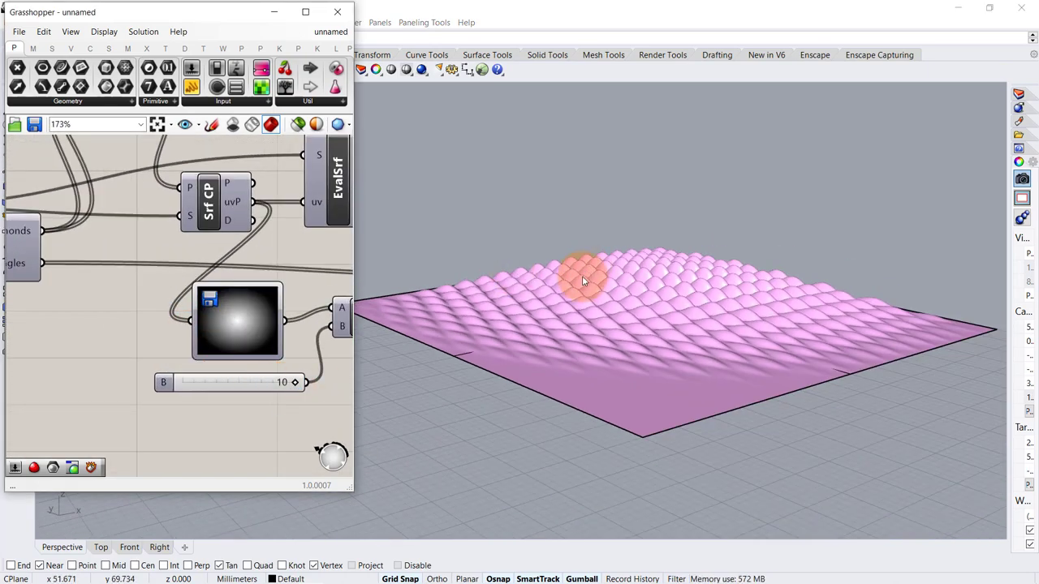
right_click_drag(583, 281, 617, 312)
left_click_drag(296, 383, 315, 401)
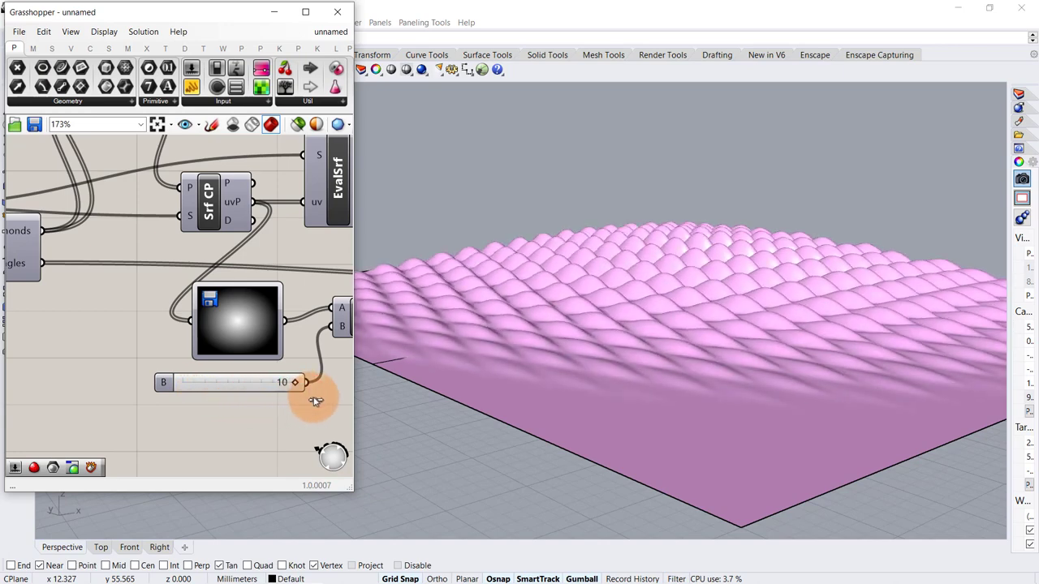
Step: Adjust the diamond grid to 36 U Divisions and 16 V Divisions
right_click_drag(175, 263, 262, 277)
right_click_drag(45, 261, 277, 299)
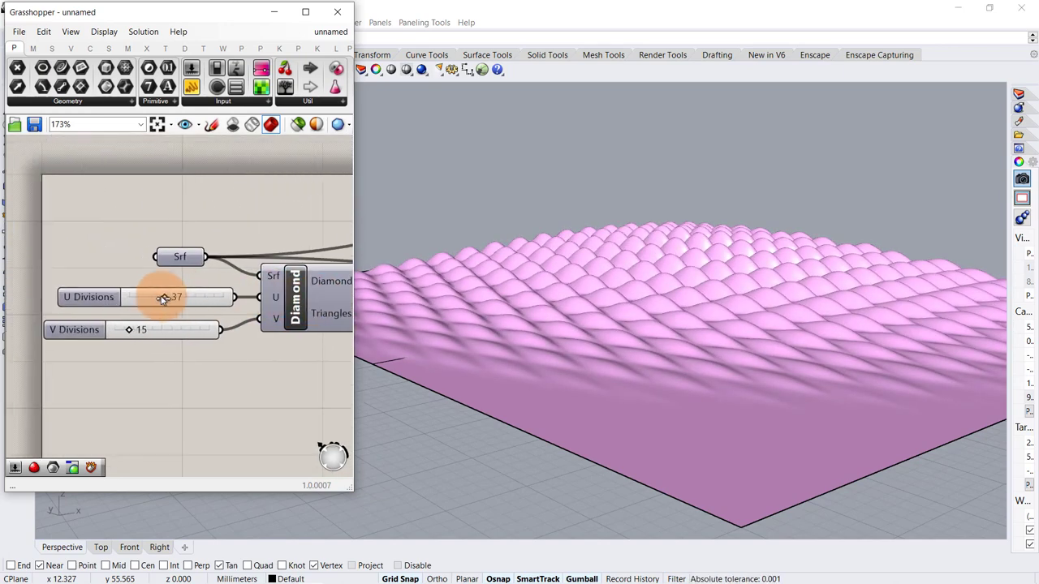
mouse_move(163, 299)
left_mouse_down()
mouse_move(220, 304)
mouse_move(168, 302)
left_mouse_up()
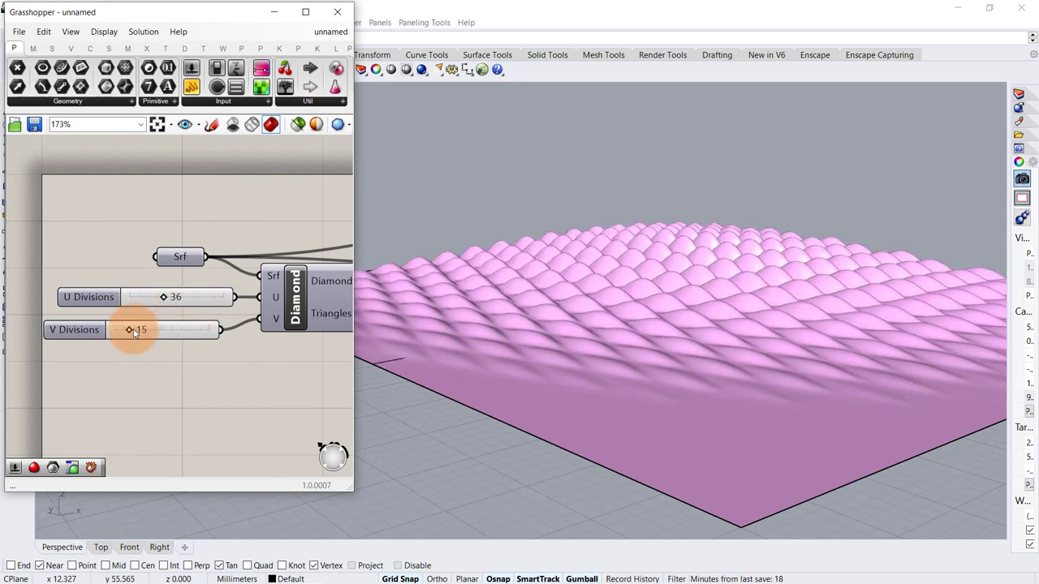
mouse_move(130, 332)
left_mouse_down()
mouse_move(179, 340)
mouse_move(127, 339)
left_mouse_up()
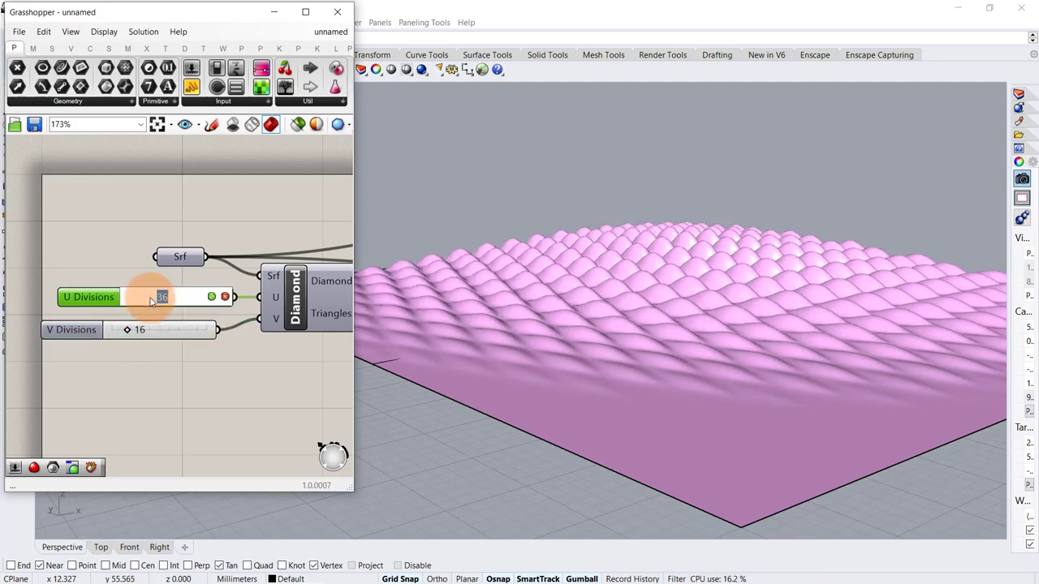
Step: Set both the U Divisions and V Divisions sliders to exactly 15
left_click(150, 298)
type("15")
key("Return")
left_click(163, 332)
type("1")
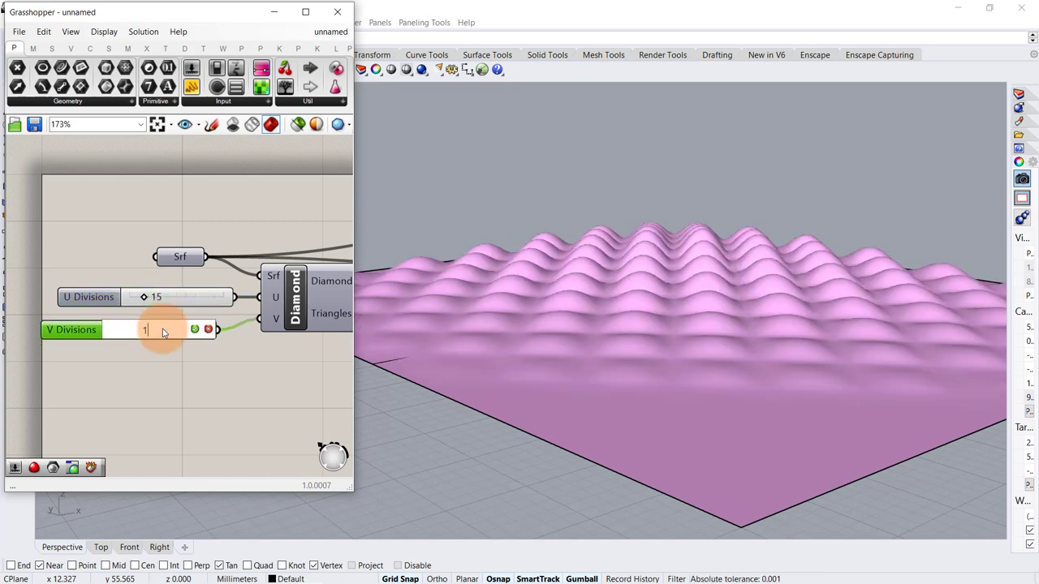
type("5")
key("Return")
Step: Lower the height multiplier slider B to 4 and inspect the flatter surface
scroll(81, 229, "down", 3)
right_click_drag(191, 262, 70, 265)
scroll(250, 345, "up", 3)
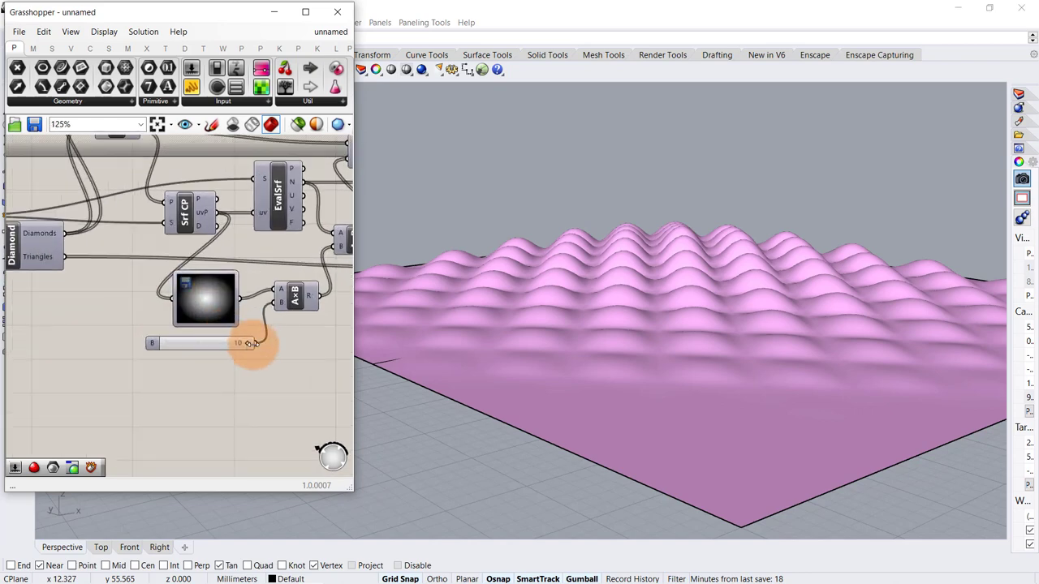
left_click_drag(248, 344, 177, 344)
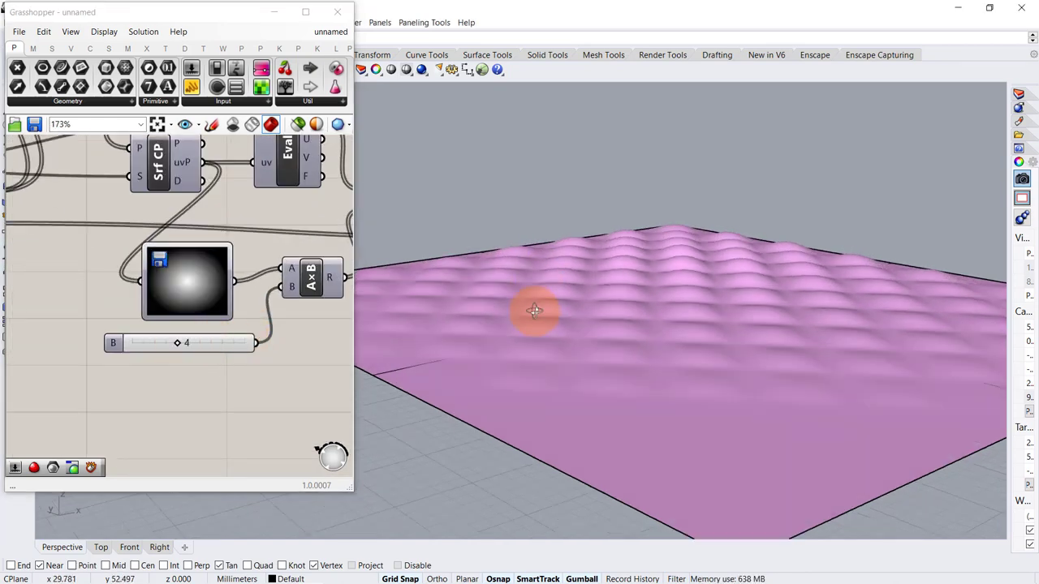
right_click_drag(538, 306, 627, 247)
Step: Load the linear top-to-bottom gradient image into the Image Sampler and inspect the surface
left_click(185, 271)
double_click(185, 272)
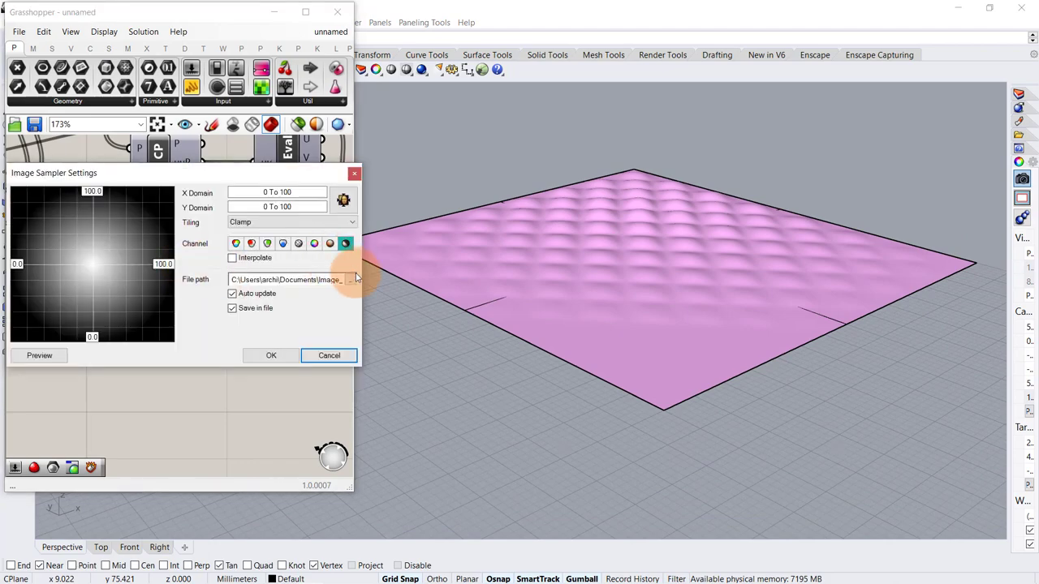
left_click(351, 279)
double_click(186, 233)
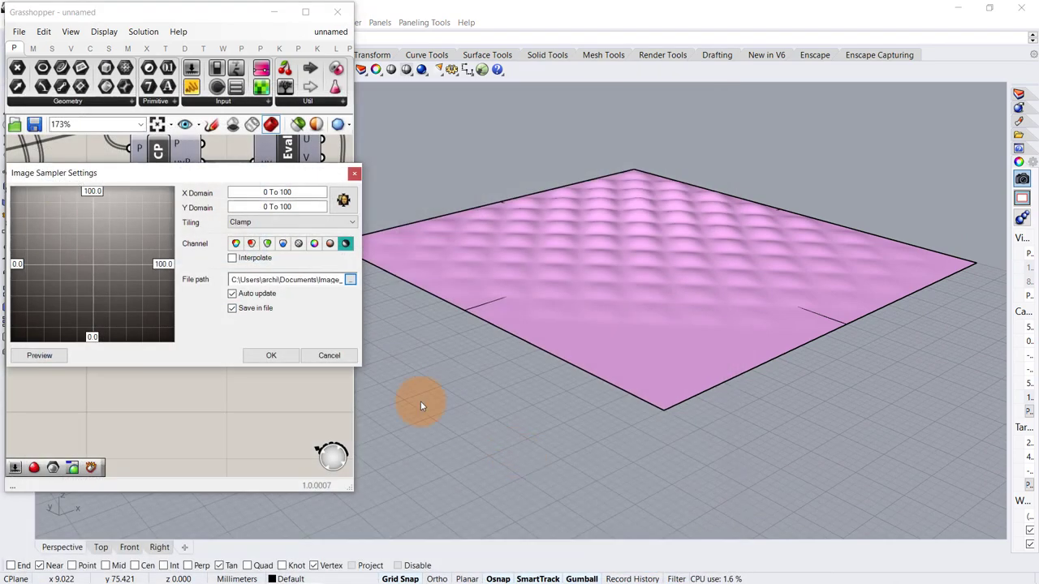
left_click(271, 355)
right_click_drag(650, 235, 628, 272)
scroll(628, 272, "up", 2)
Step: Set the height multiplier slider B to 10
scroll(146, 281, "down", 3)
right_click_drag(24, 280, 130, 283)
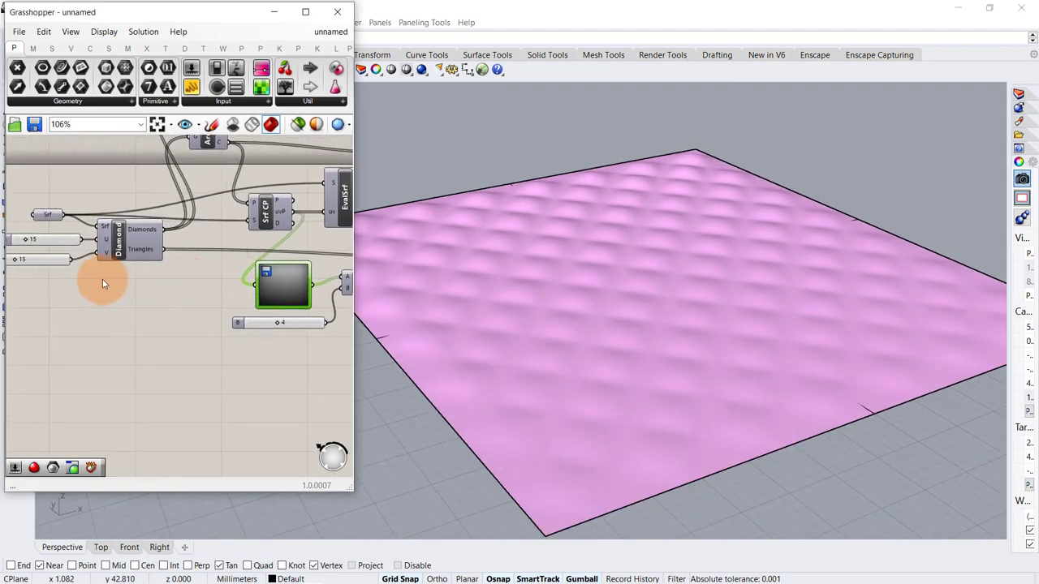
scroll(243, 309, "up", 2)
left_click_drag(287, 329, 354, 327)
right_click_drag(272, 351, 218, 338)
scroll(258, 323, "up", 1)
Step: Try the U Divisions slider at 34, then set it to 20 and inspect the surface
scroll(122, 272, "down", 2)
right_click_drag(122, 268, 335, 301)
scroll(110, 234, "up", 2)
scroll(108, 233, "up", 2)
left_click_drag(114, 244, 148, 249)
right_click_drag(533, 315, 317, 313)
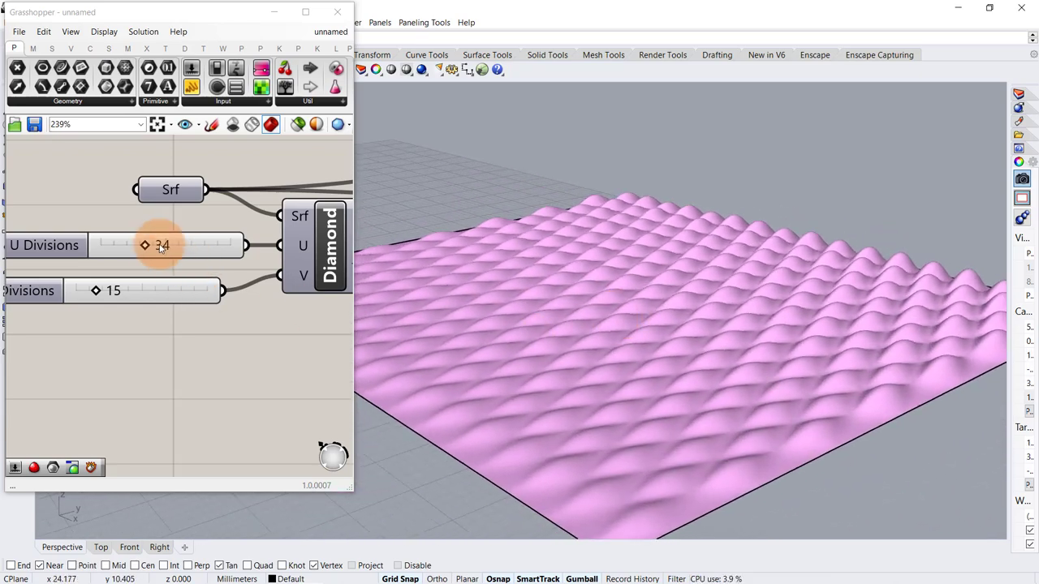
left_click_drag(148, 247, 128, 245)
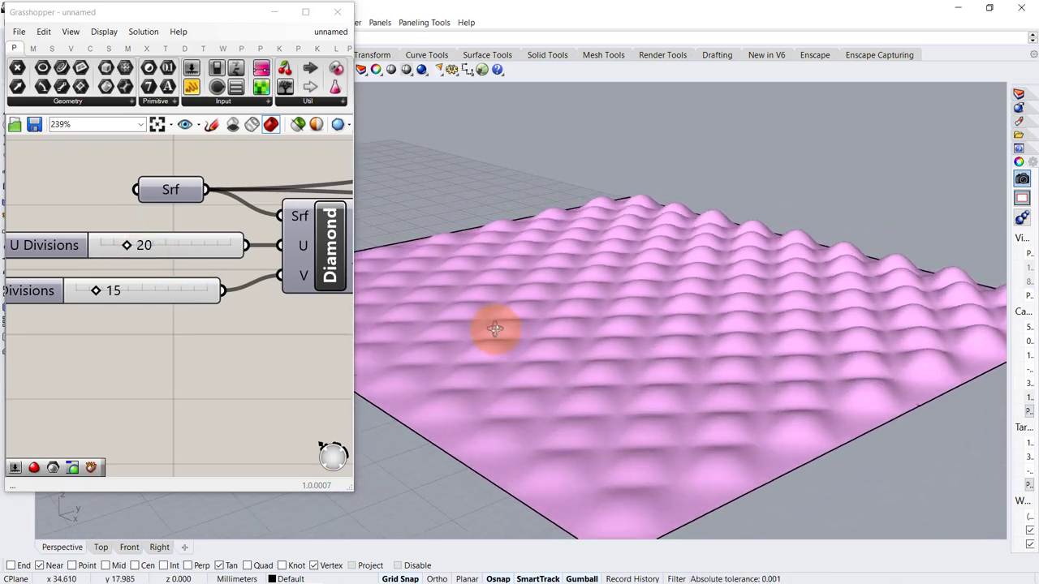
right_click_drag(494, 332, 666, 301)
scroll(660, 294, "down", 2)
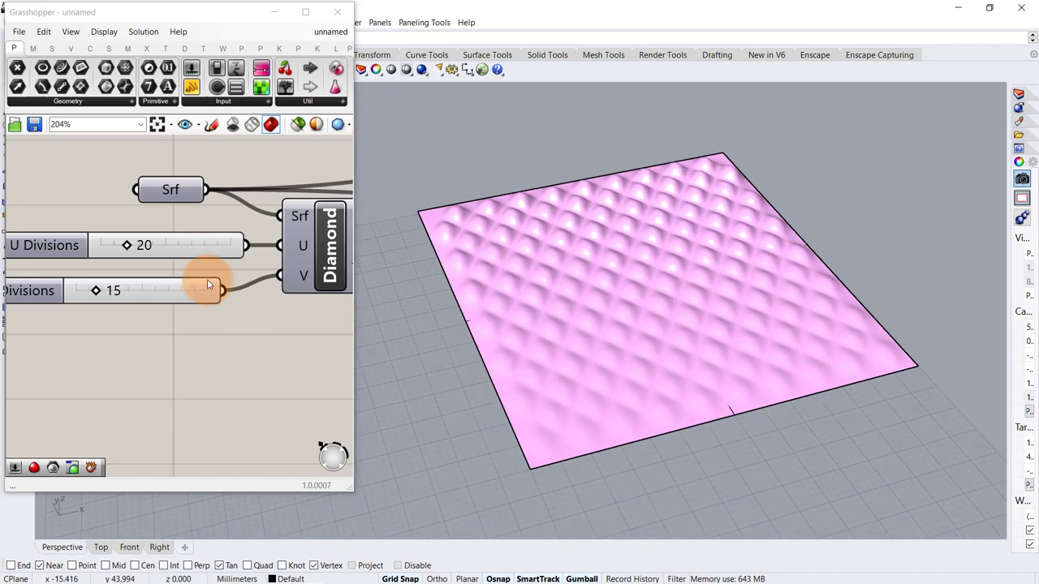
Step: Bake the wbCatmullClark output mesh into Rhino with the default attributes
scroll(207, 281, "down", 5)
right_click_drag(232, 287, 86, 277)
scroll(148, 323, "up", 2)
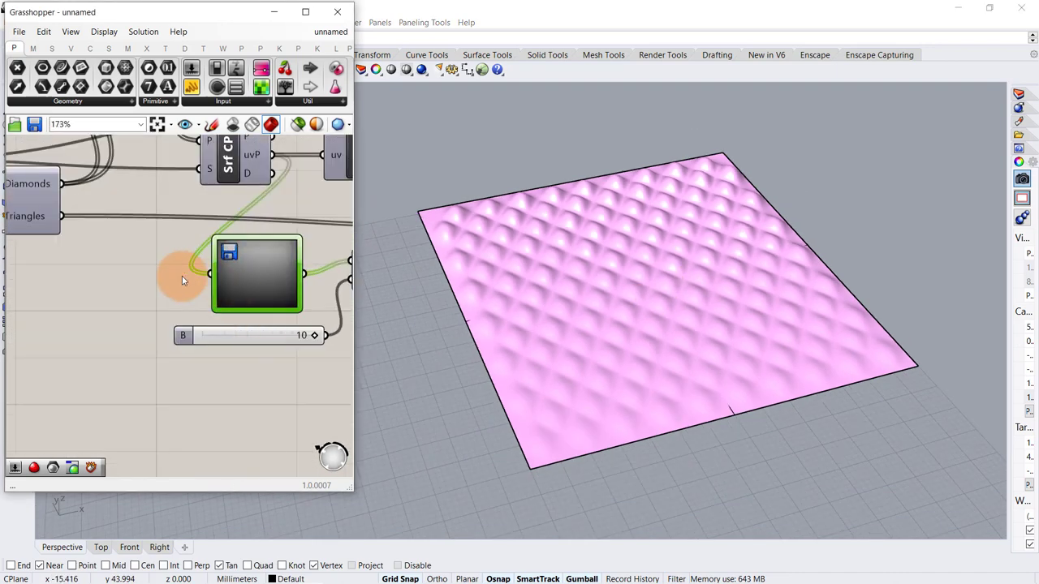
scroll(182, 275, "down", 5)
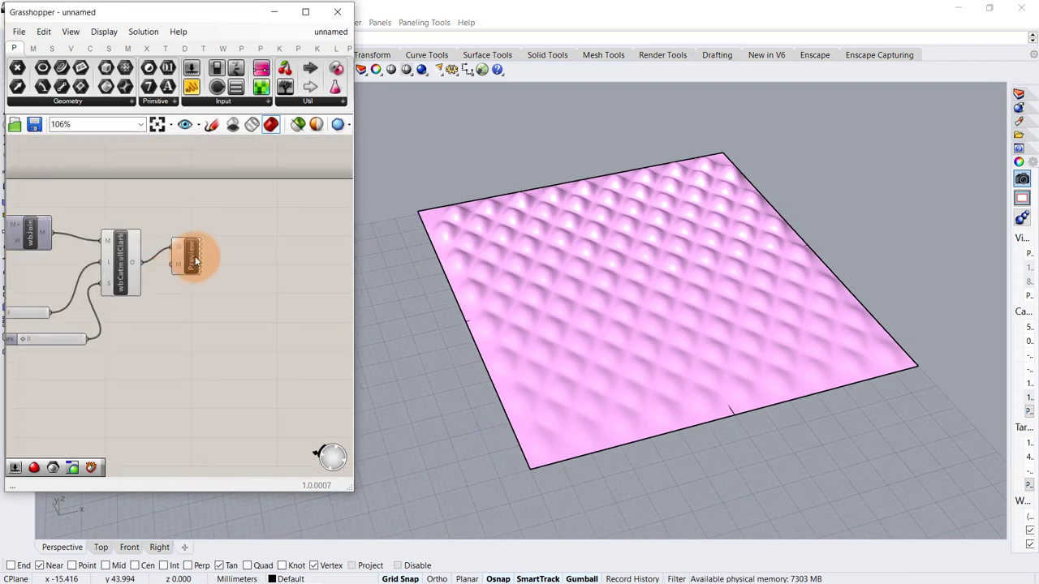
scroll(195, 260, "up", 3)
left_click(110, 328)
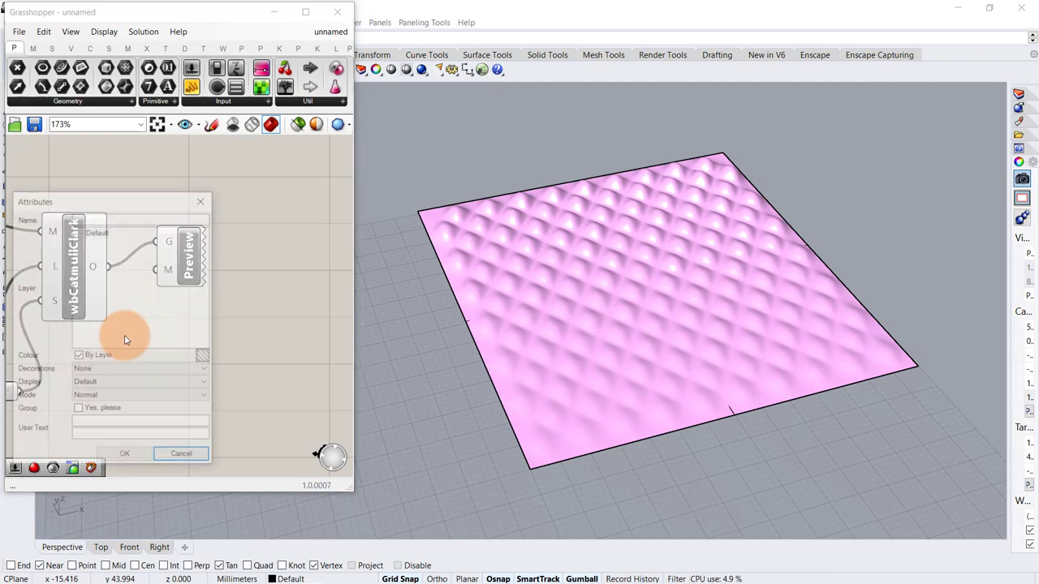
left_click(126, 457)
scroll(599, 297, "down", 2)
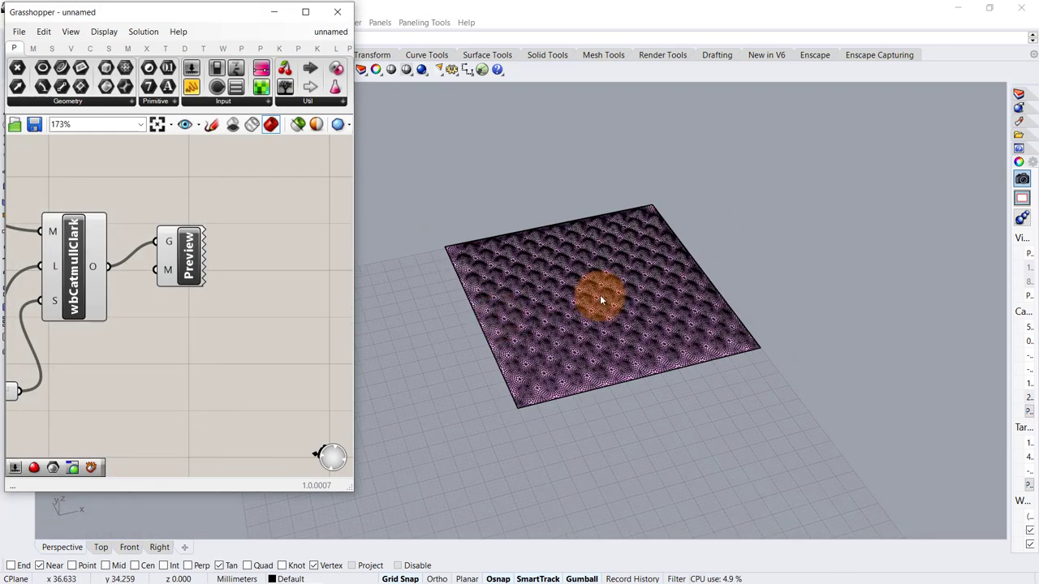
Step: Move the baked mesh beside the previewed surface and deselect it
left_click(618, 286)
left_click_drag(742, 241, 848, 195)
left_click(616, 304)
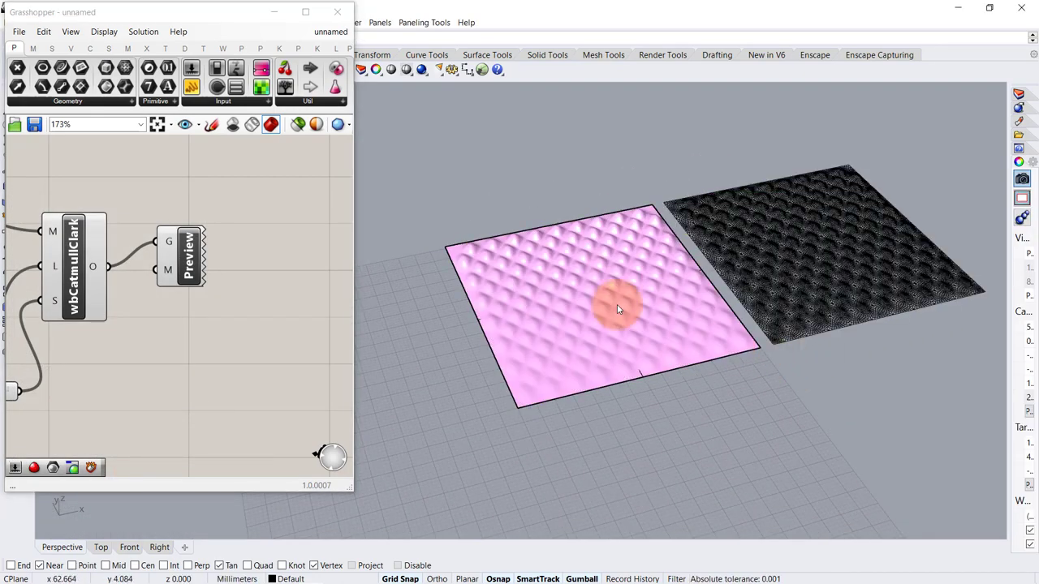
scroll(558, 327, "up", 4)
scroll(613, 316, "up", 2)
Step: Replace the Image Sampler's image with the radial gradient that has a white centre and dark edges
scroll(154, 243, "down", 3)
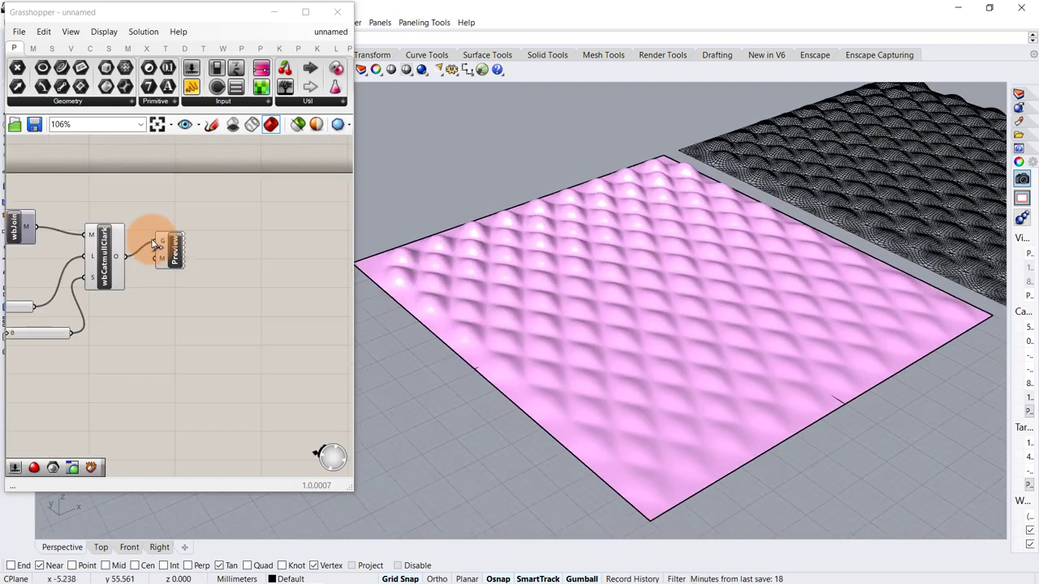
right_click_drag(82, 258, 317, 245)
scroll(147, 256, "up", 5)
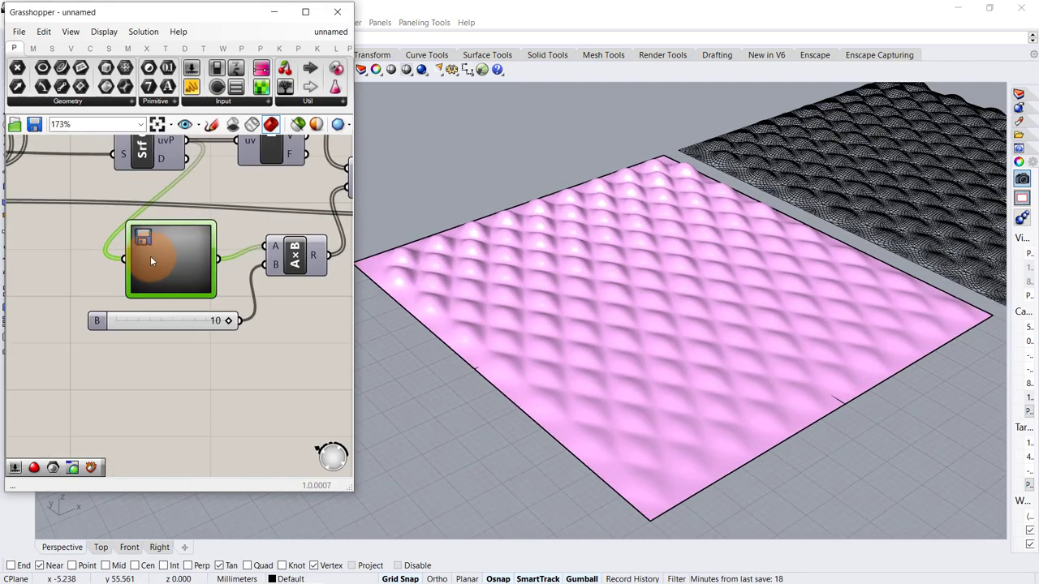
double_click(167, 257)
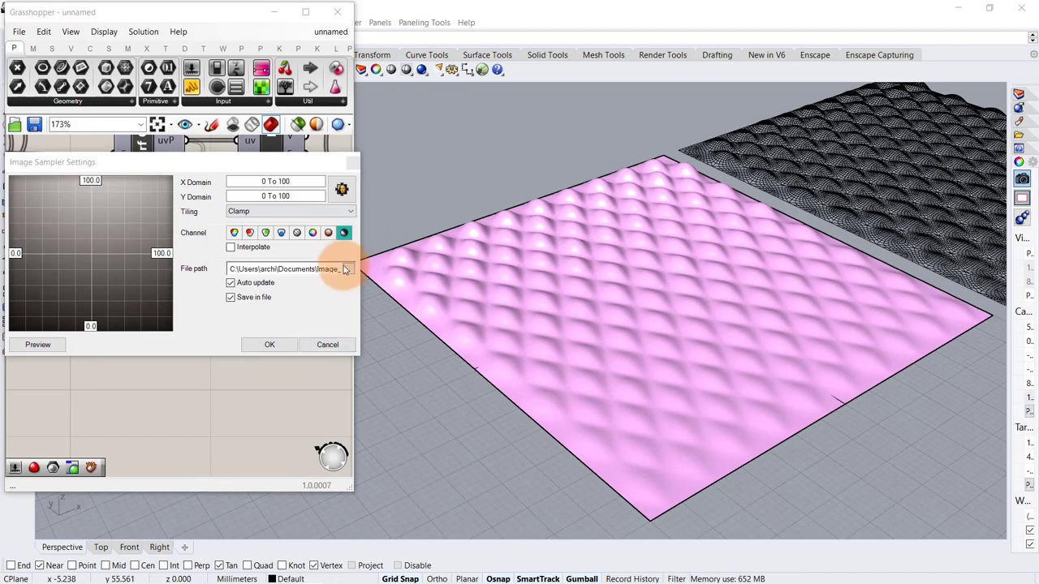
left_click(344, 269)
double_click(323, 223)
left_click(269, 344)
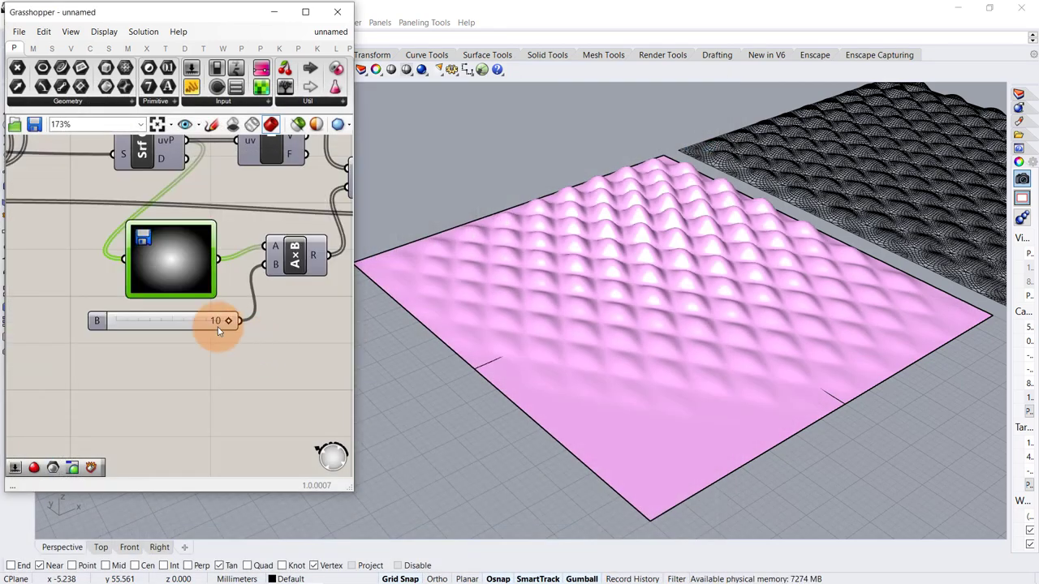
Step: Set the U Divisions slider of the Diamond panels component to 48
right_click_drag(141, 307, 233, 323)
right_click_drag(175, 243, 288, 267)
right_click_drag(51, 246, 182, 300)
scroll(122, 290, "up", 2)
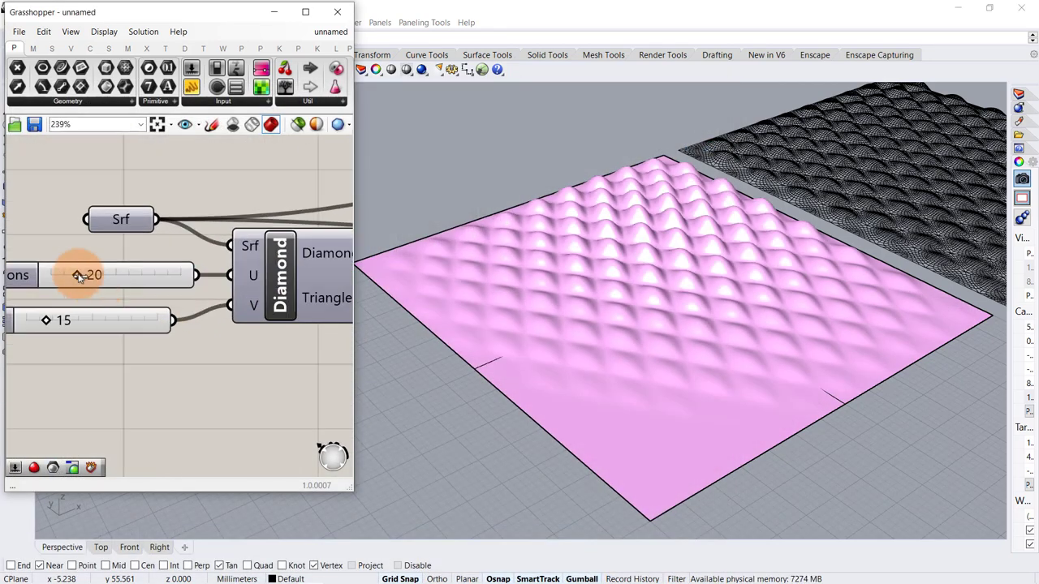
left_click_drag(77, 275, 107, 275)
Step: Bake the wbCatmullClark mesh of the radial gradient variation into Rhino with the default attributes
scroll(95, 277, "down", 3)
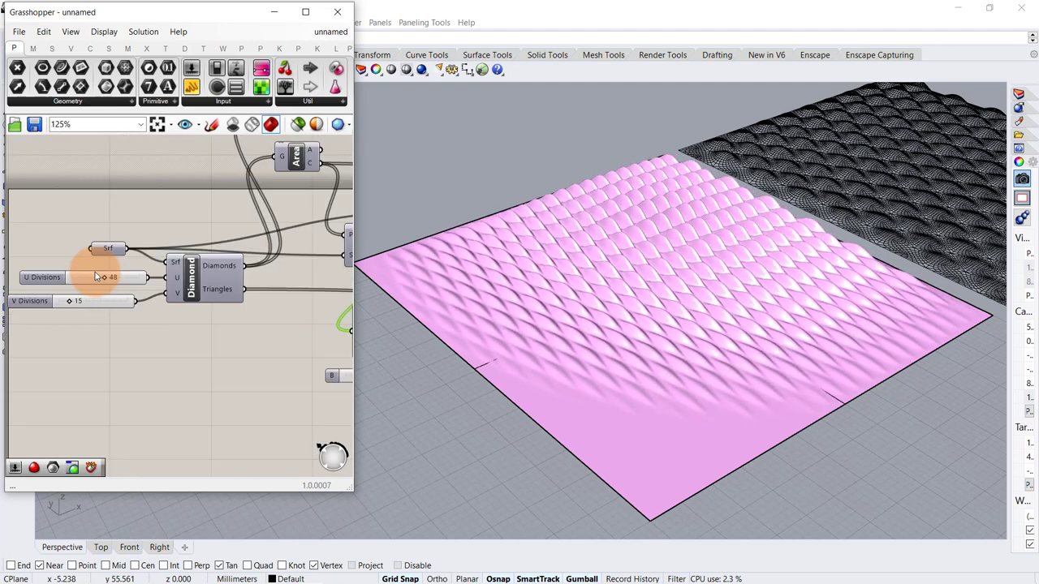
scroll(95, 277, "down", 3)
scroll(267, 271, "up", 5)
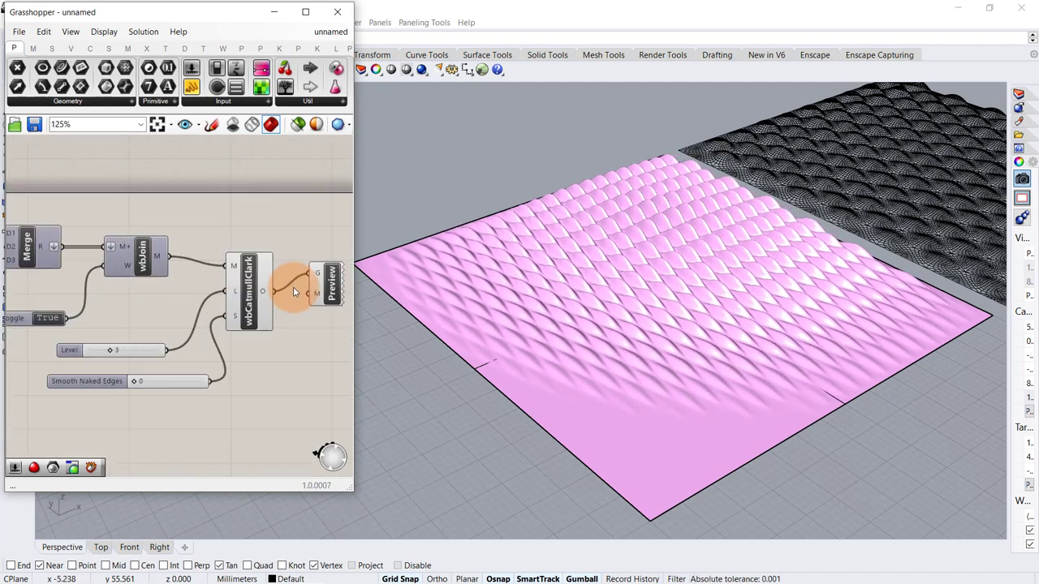
right_click(244, 290)
left_click(268, 354)
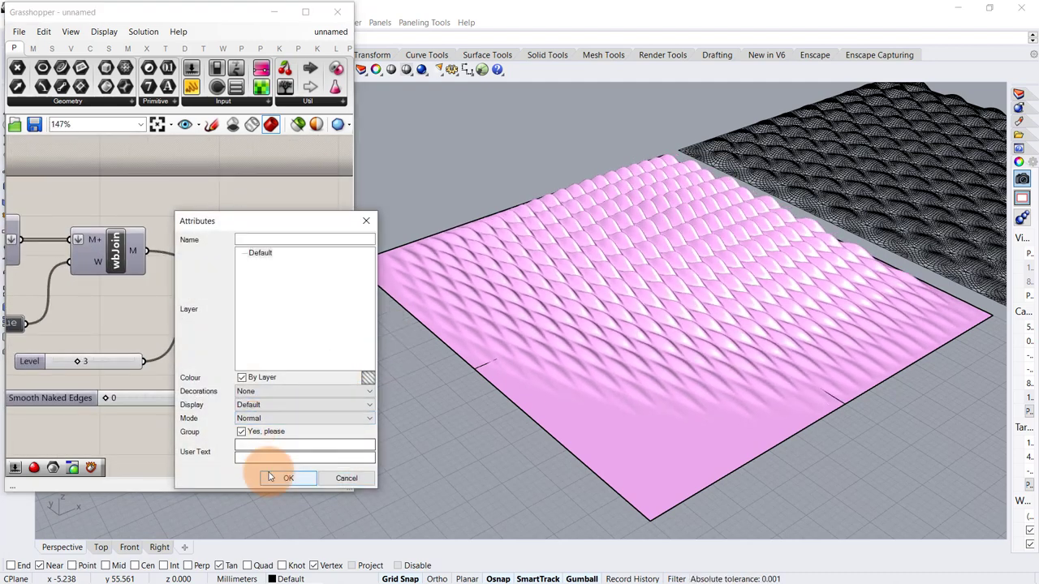
left_click(276, 478)
Step: Delete the Custom Preview component and turn off the preview of the wbJoin and wbCatmullClark components
scroll(209, 273, "down", 2)
left_click(294, 272)
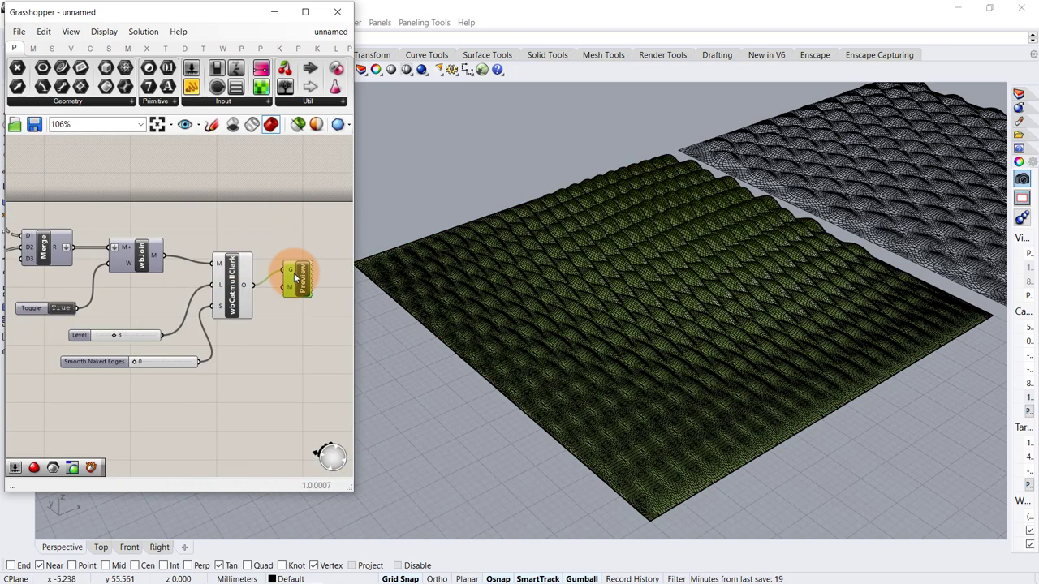
key("Delete")
left_click_drag(262, 214, 154, 392)
middle_click(177, 390)
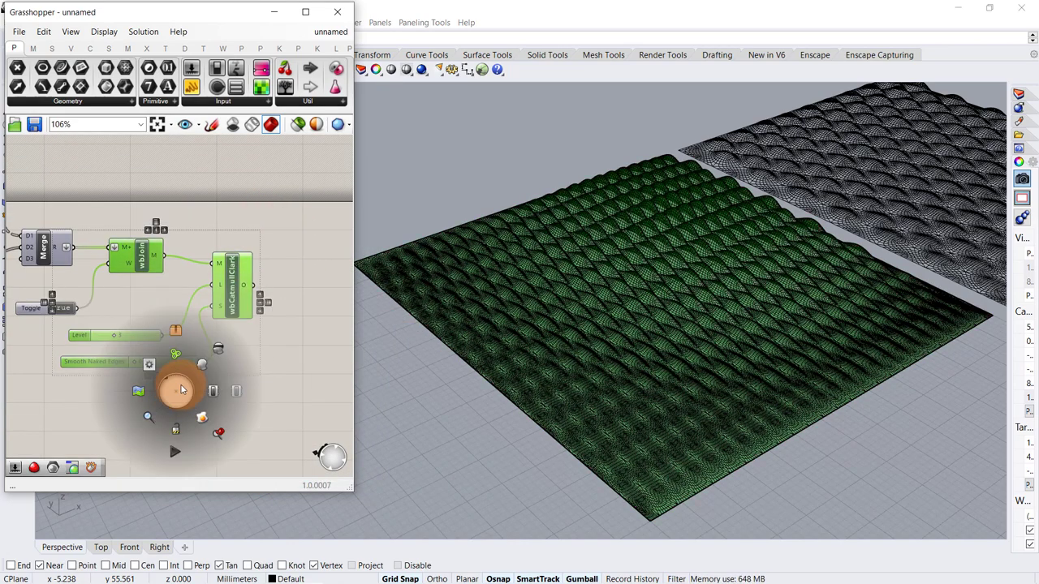
left_click(218, 352)
Step: Minimize the Grasshopper window, switch the Perspective viewport to Rendered display mode and inspect the baked meshes
left_click(274, 13)
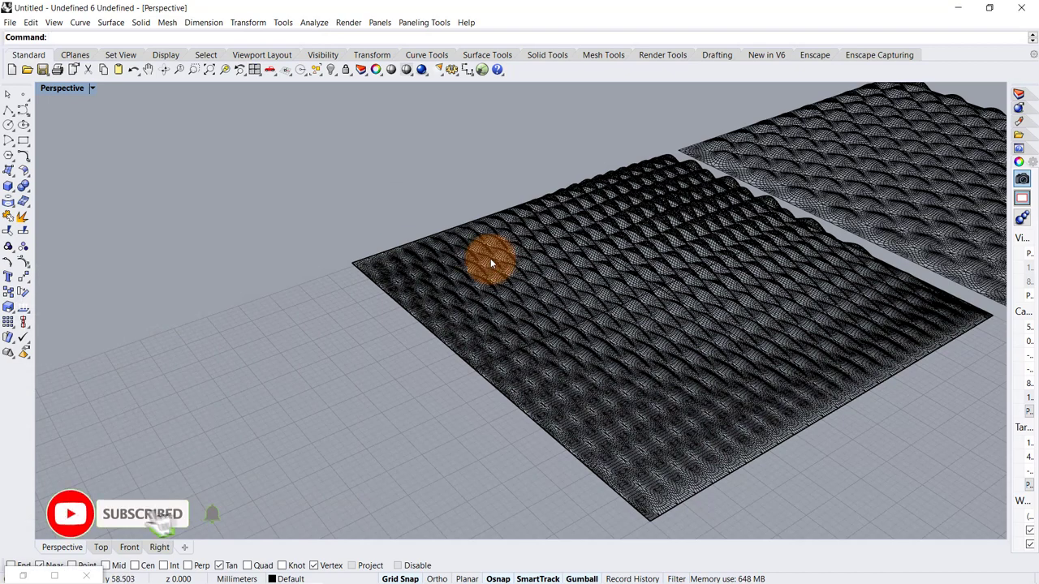
left_click(91, 88)
left_click(91, 143)
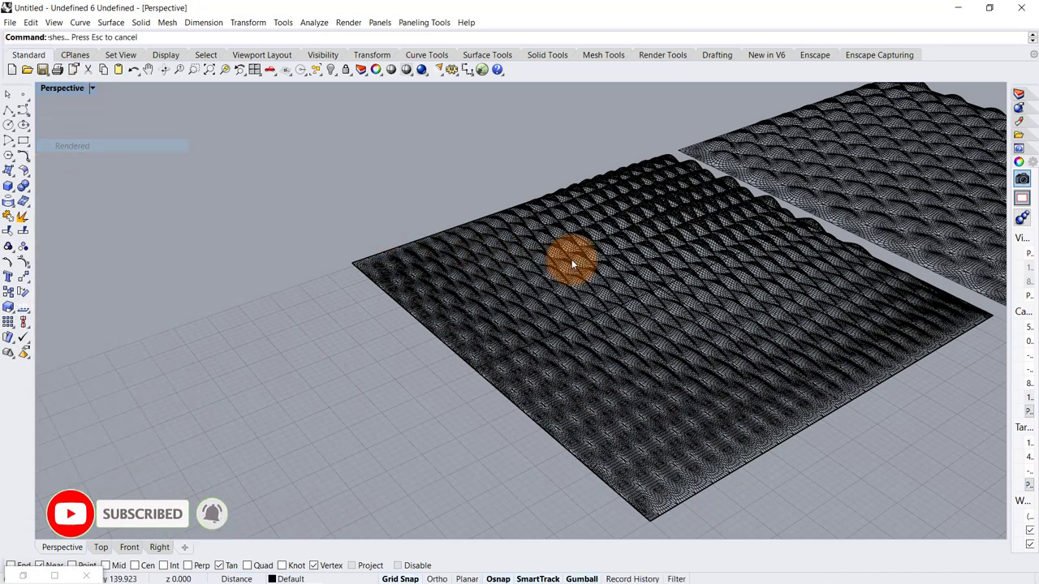
scroll(576, 260, "up", 3)
scroll(487, 284, "down", 2)
right_click_drag(506, 262, 568, 309)
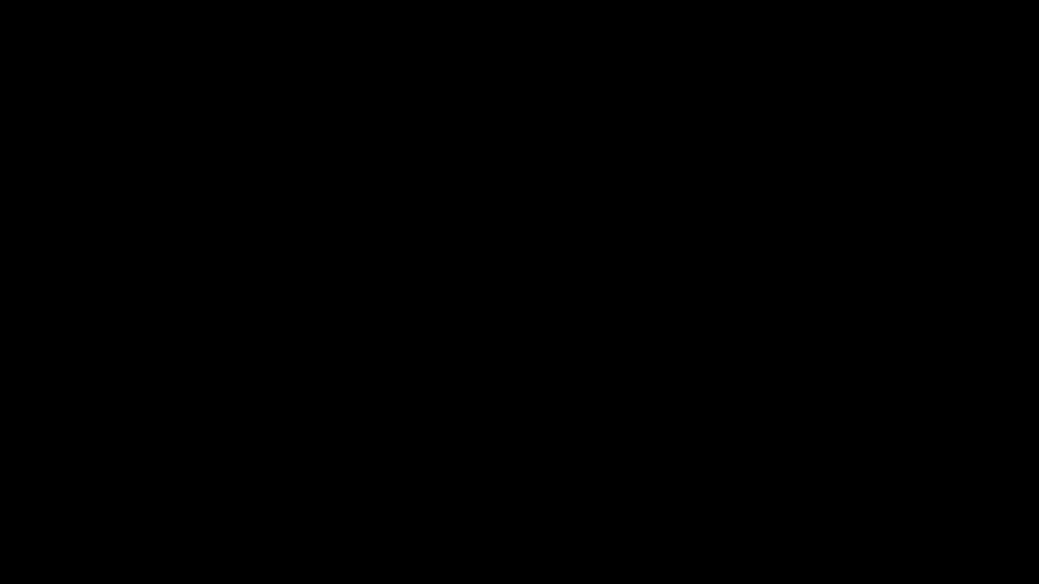